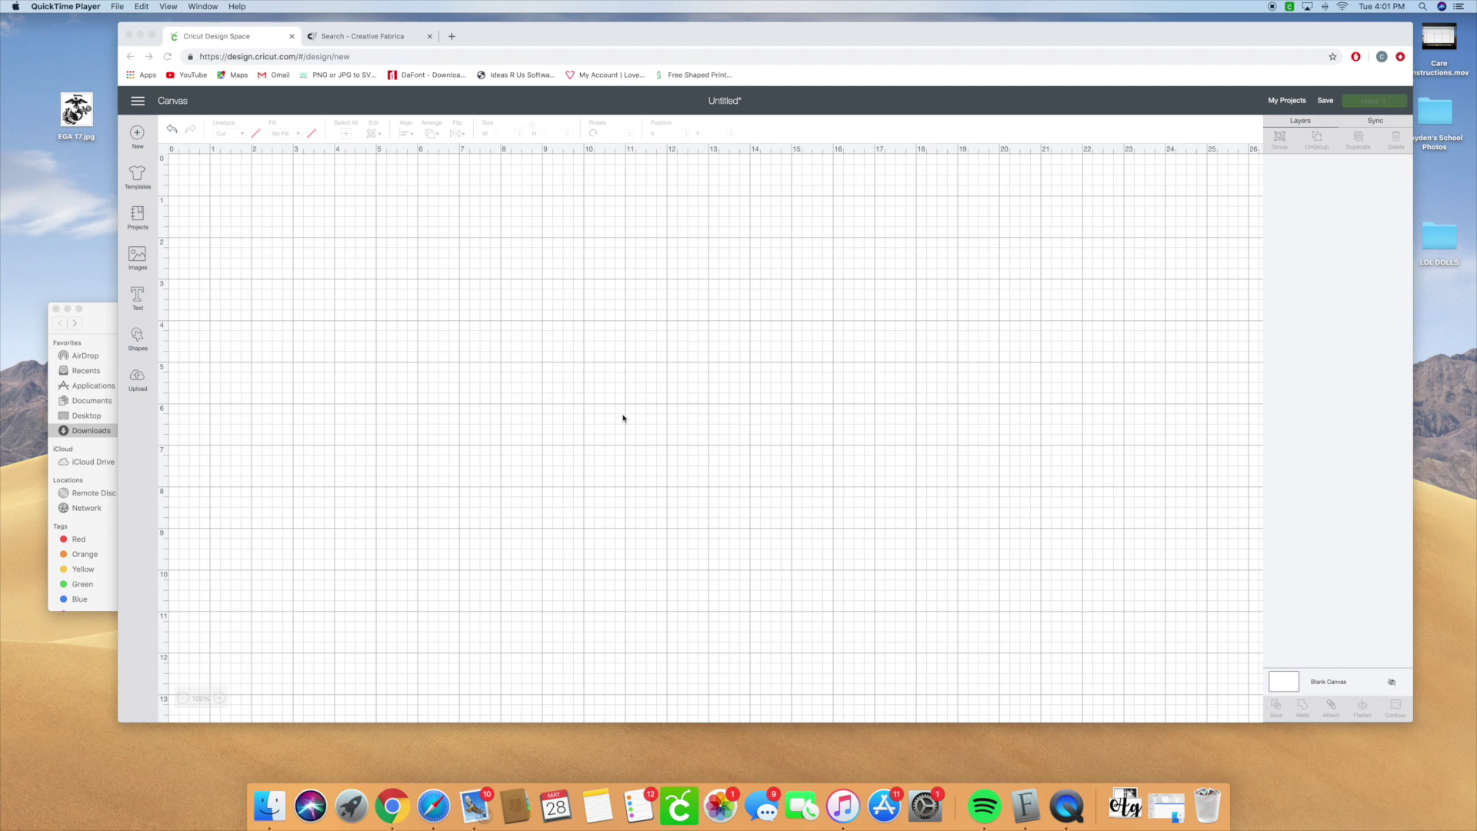
# Add a new text box to the canvas in Birthday Bash font at size 72
pyautogui.click(139, 296)
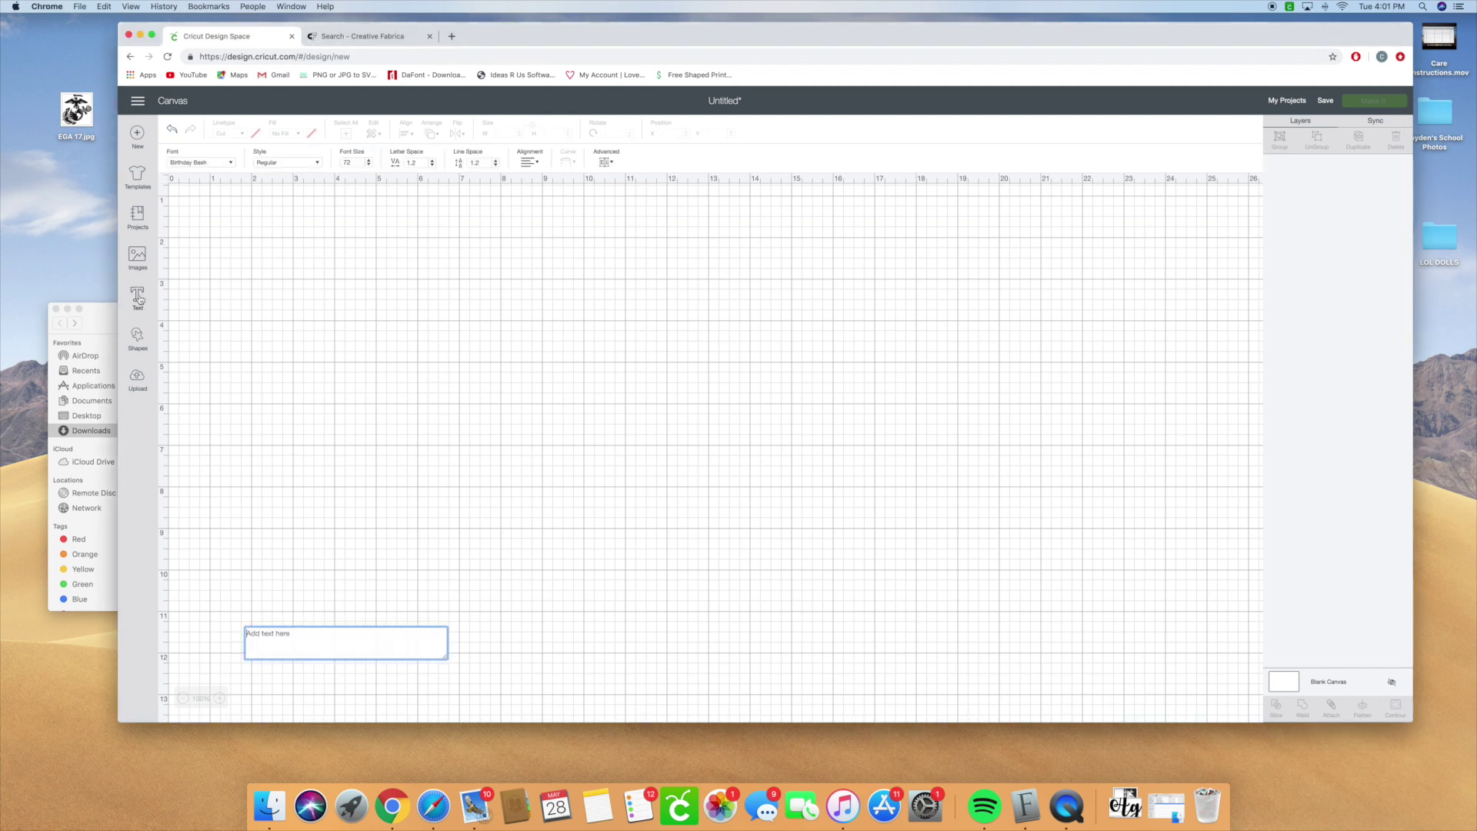
# Type a '1' and enlarge it to 3.222" × 6.645" near the top centre of the canvas
pyautogui.write('1')
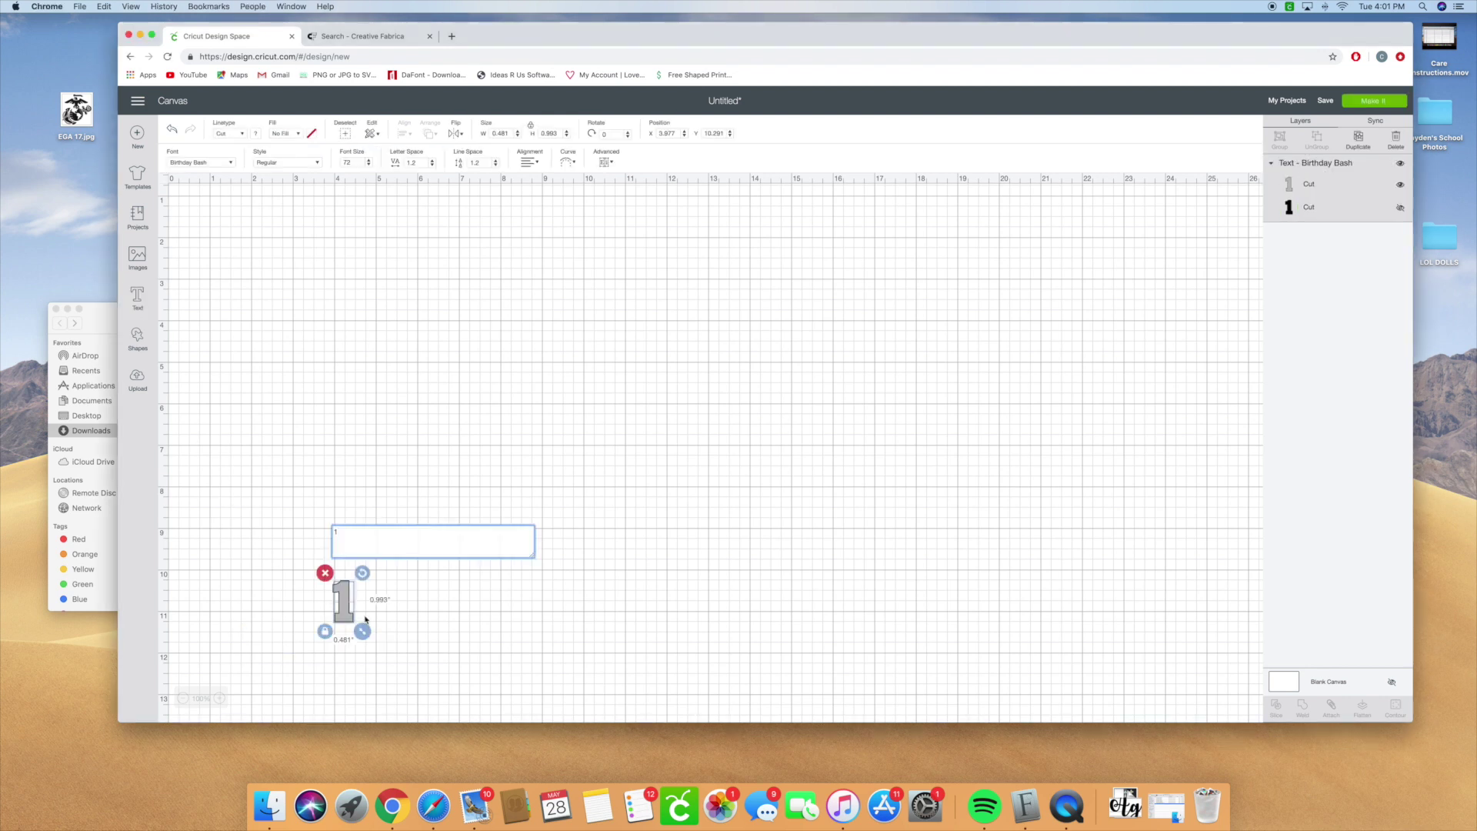
pyautogui.moveTo(344, 604); pyautogui.dragTo(572, 557)
pyautogui.moveTo(508, 460); pyautogui.dragTo(581, 420)
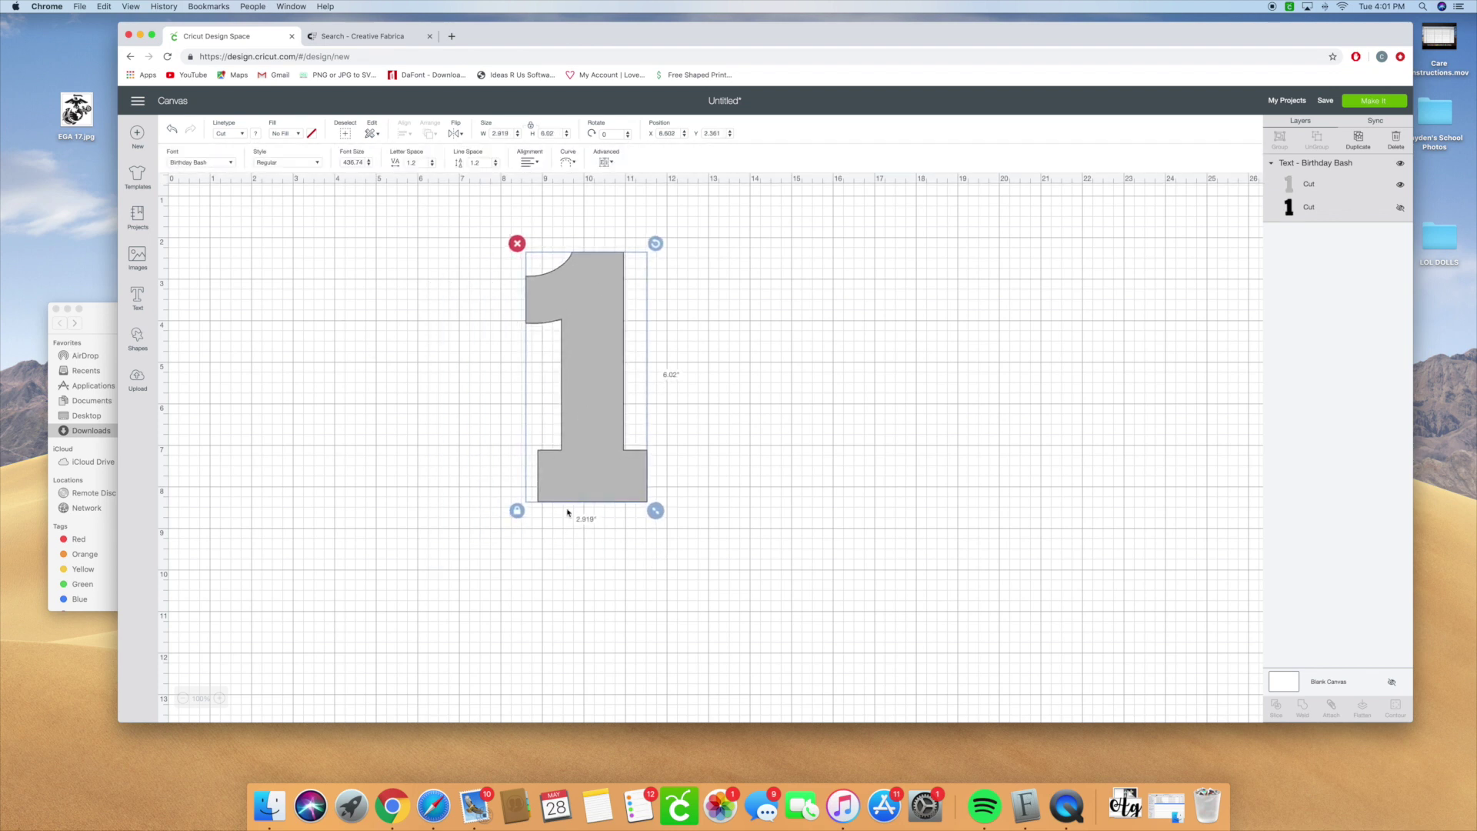
pyautogui.moveTo(655, 510); pyautogui.dragTo(668, 536)
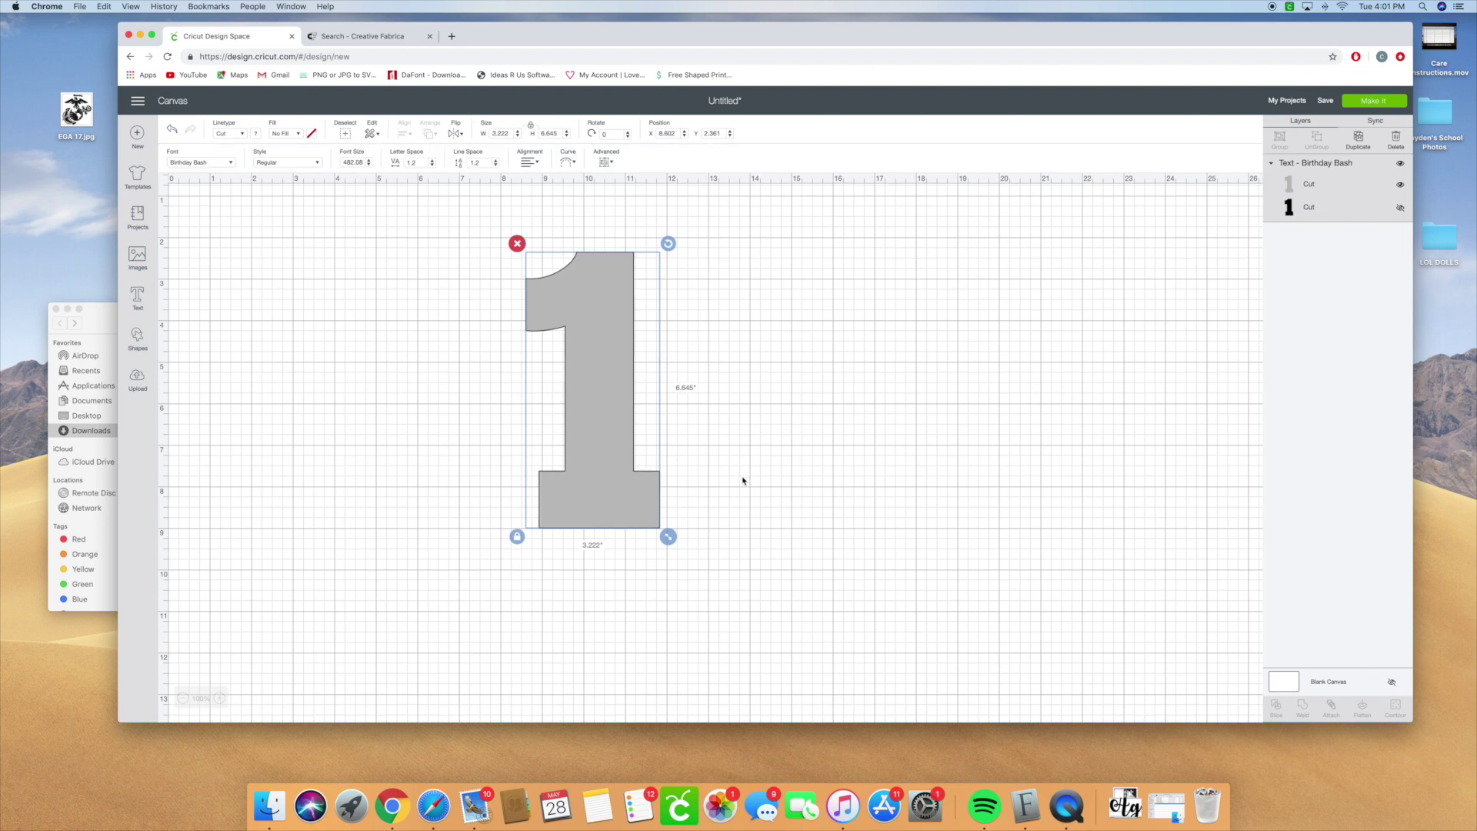
pyautogui.click(1319, 214)
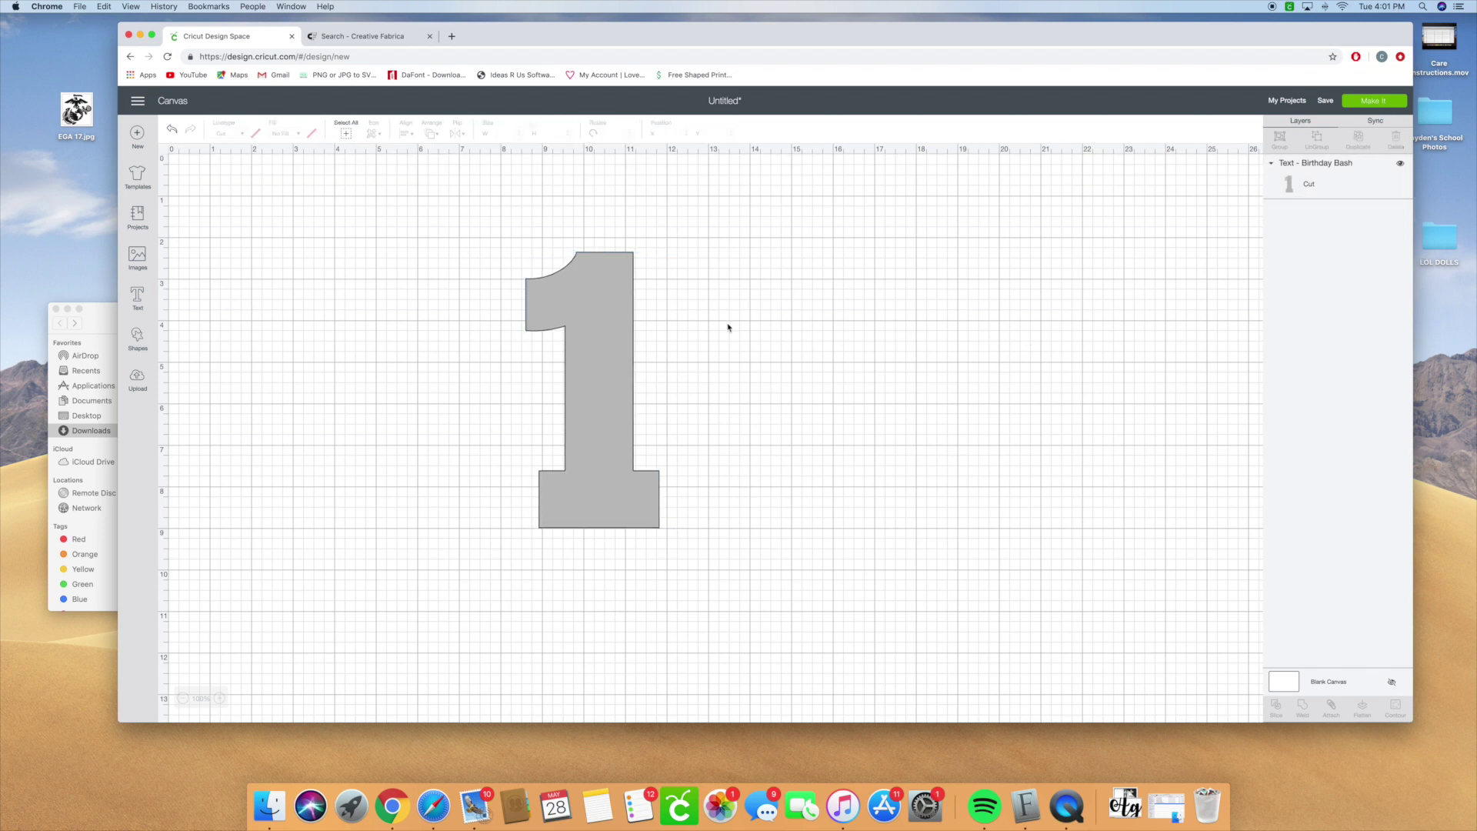
pyautogui.click(582, 303)
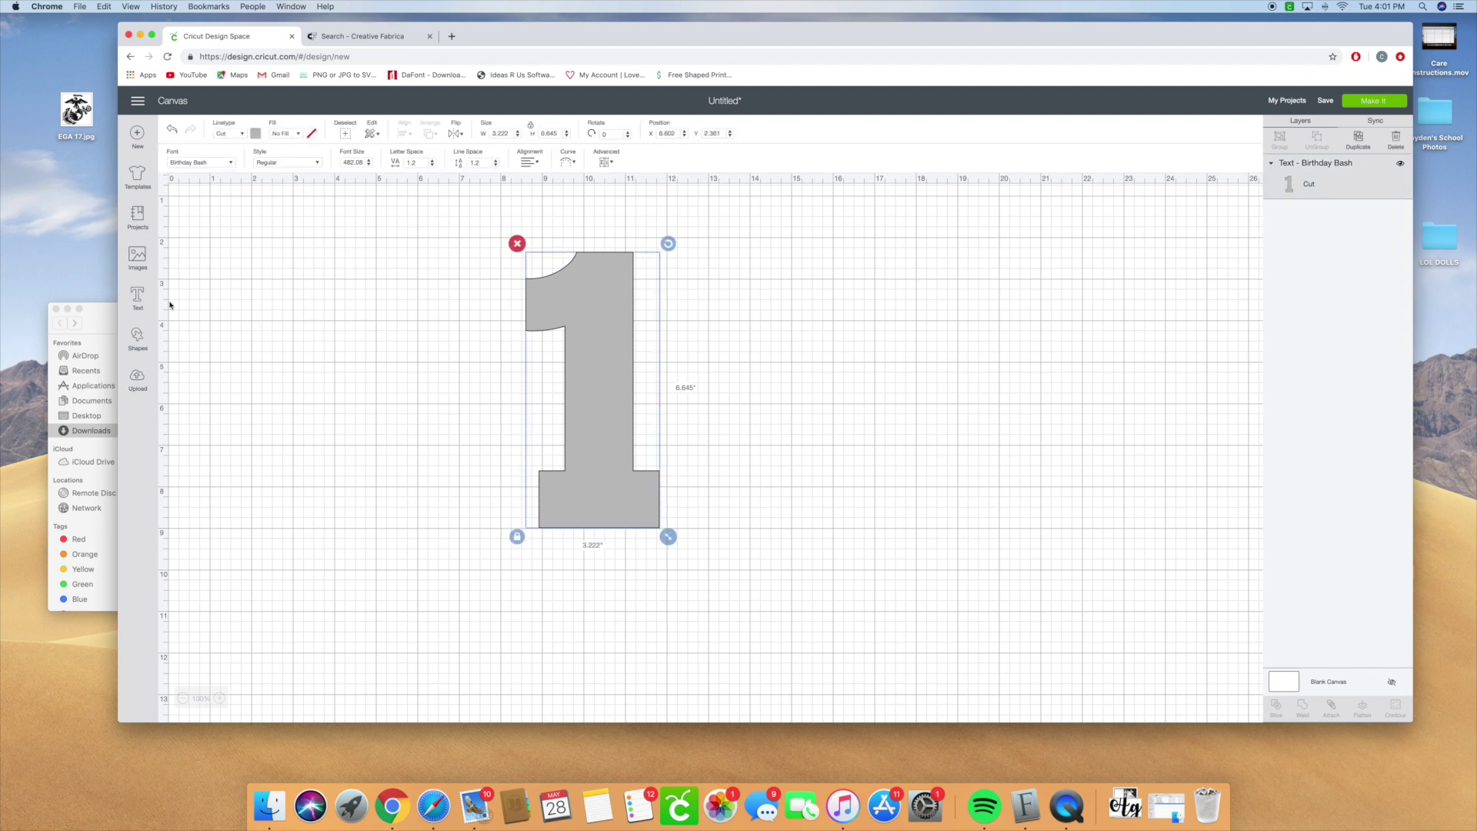
# Browse the Mermaid Party cartridge in Images and pick its pink scales pattern
pyautogui.click(137, 258)
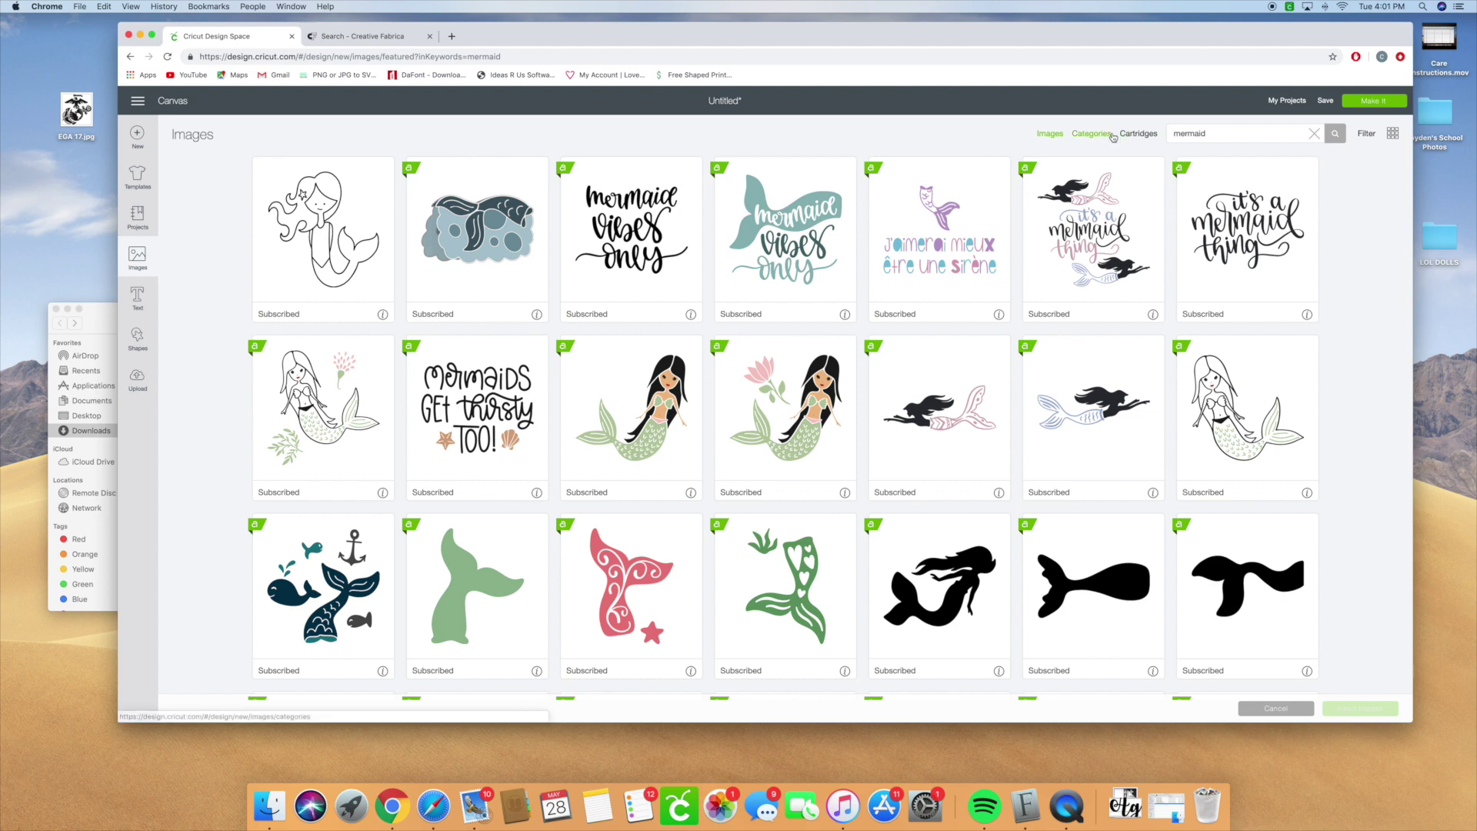
pyautogui.click(1138, 135)
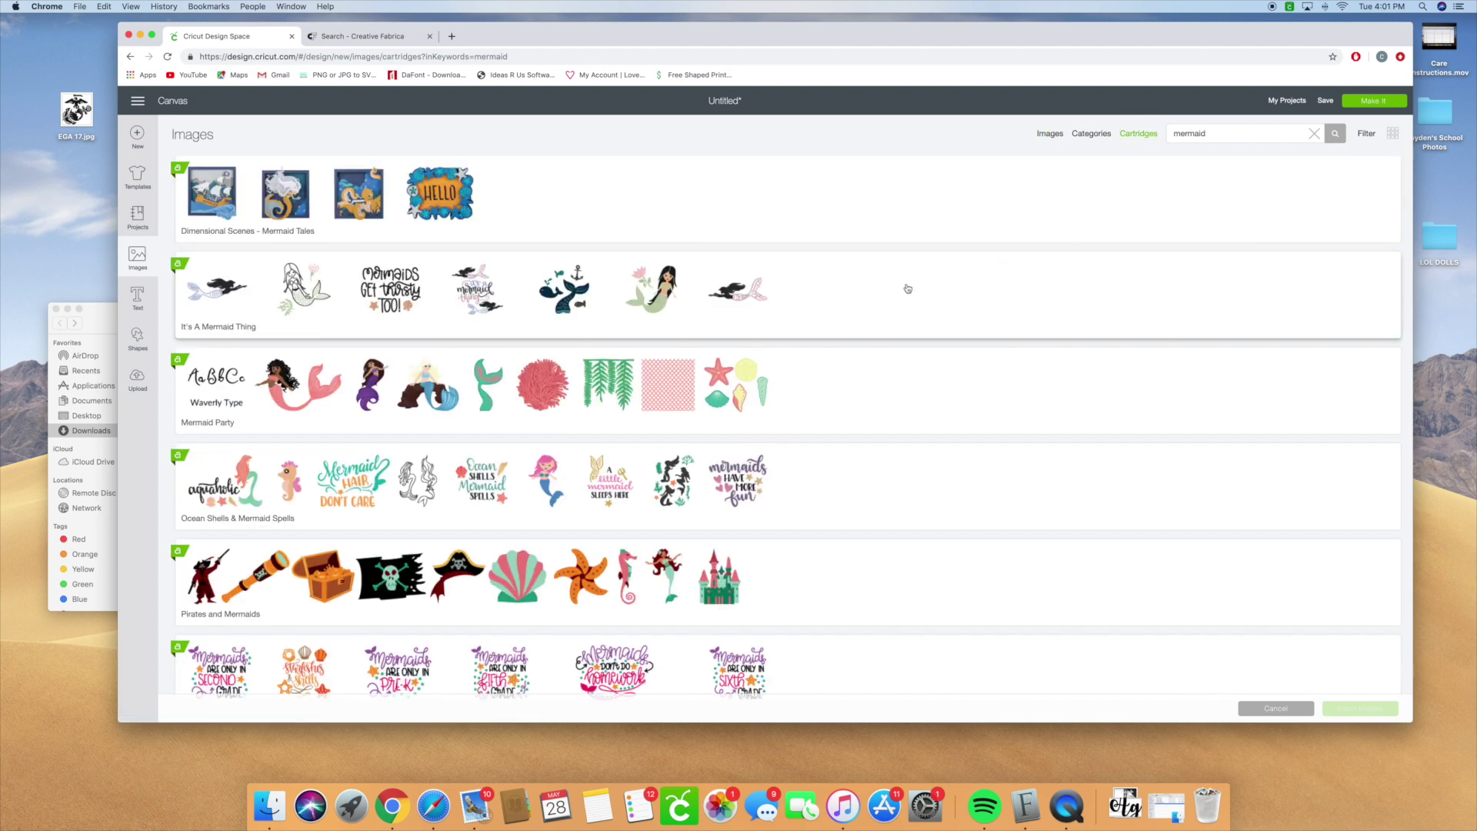
pyautogui.click(663, 400)
pyautogui.click(1107, 639)
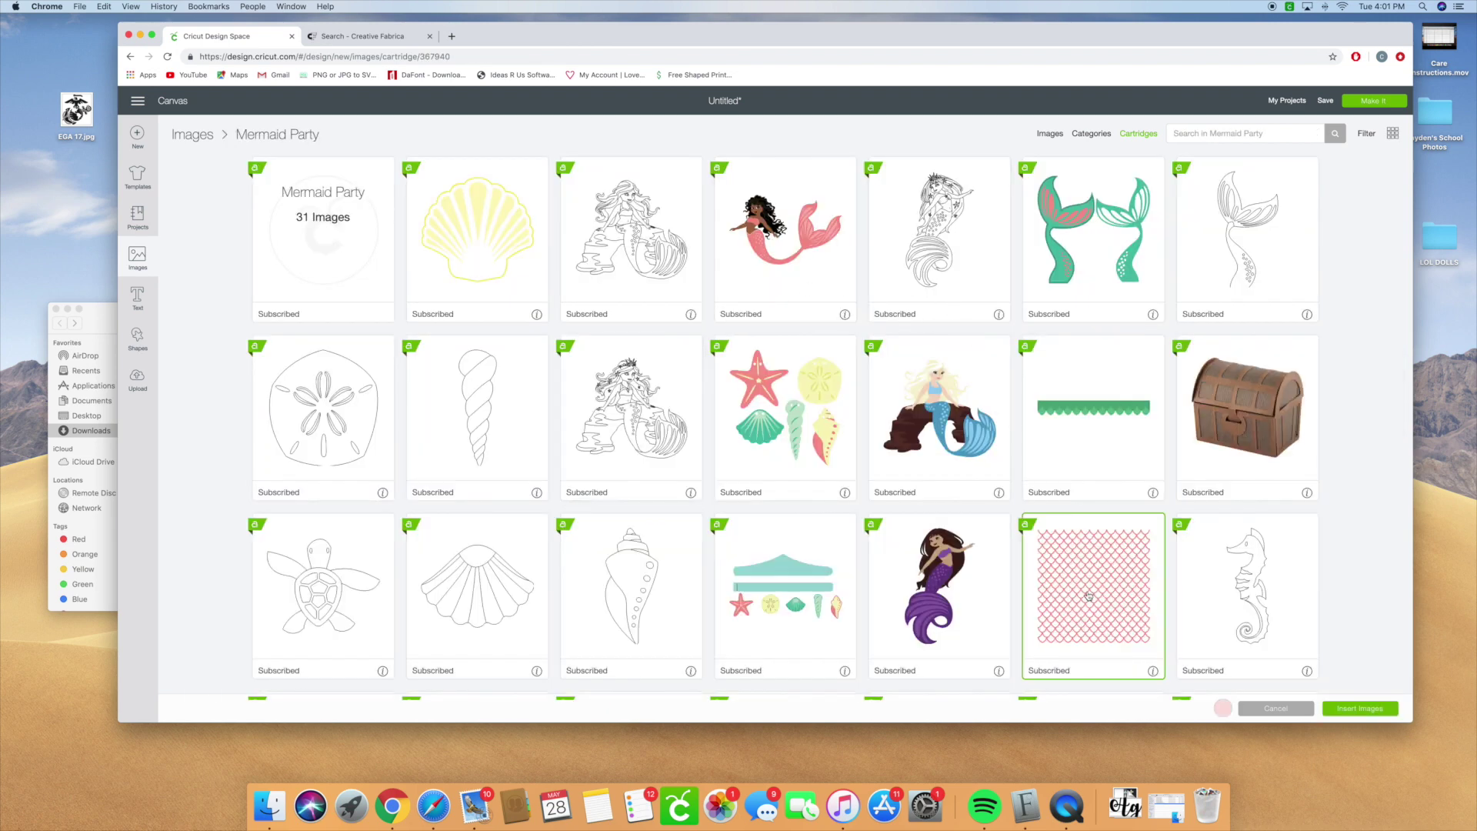
# Insert the scales pattern, fit it about 4 inches wide over the 1's lower half, and slice them
pyautogui.click(1359, 708)
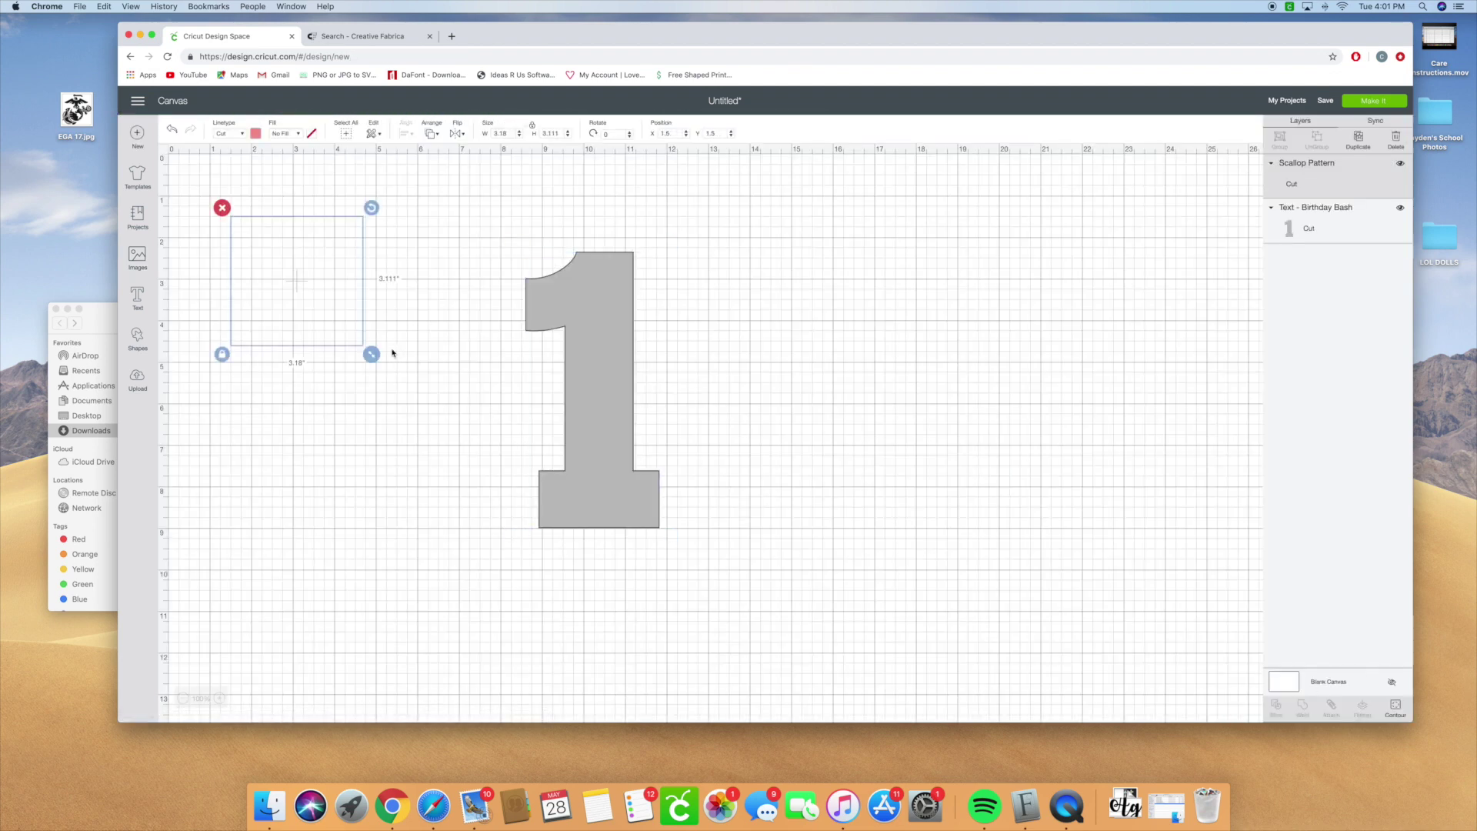
pyautogui.moveTo(301, 286); pyautogui.dragTo(615, 477)
pyautogui.moveTo(669, 538); pyautogui.dragTo(715, 582)
pyautogui.moveTo(637, 509); pyautogui.dragTo(625, 500)
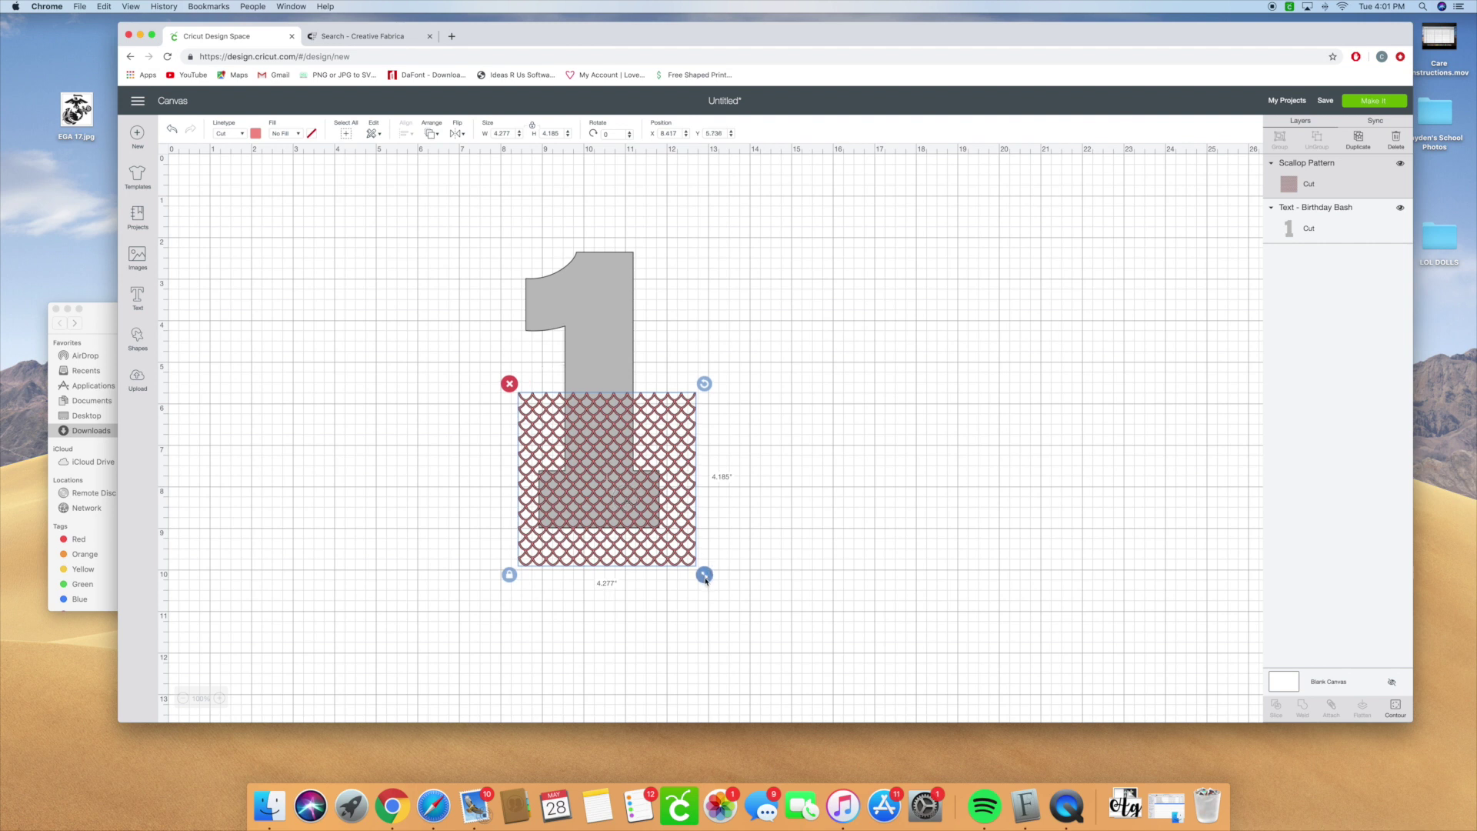
pyautogui.moveTo(703, 575); pyautogui.dragTo(694, 564)
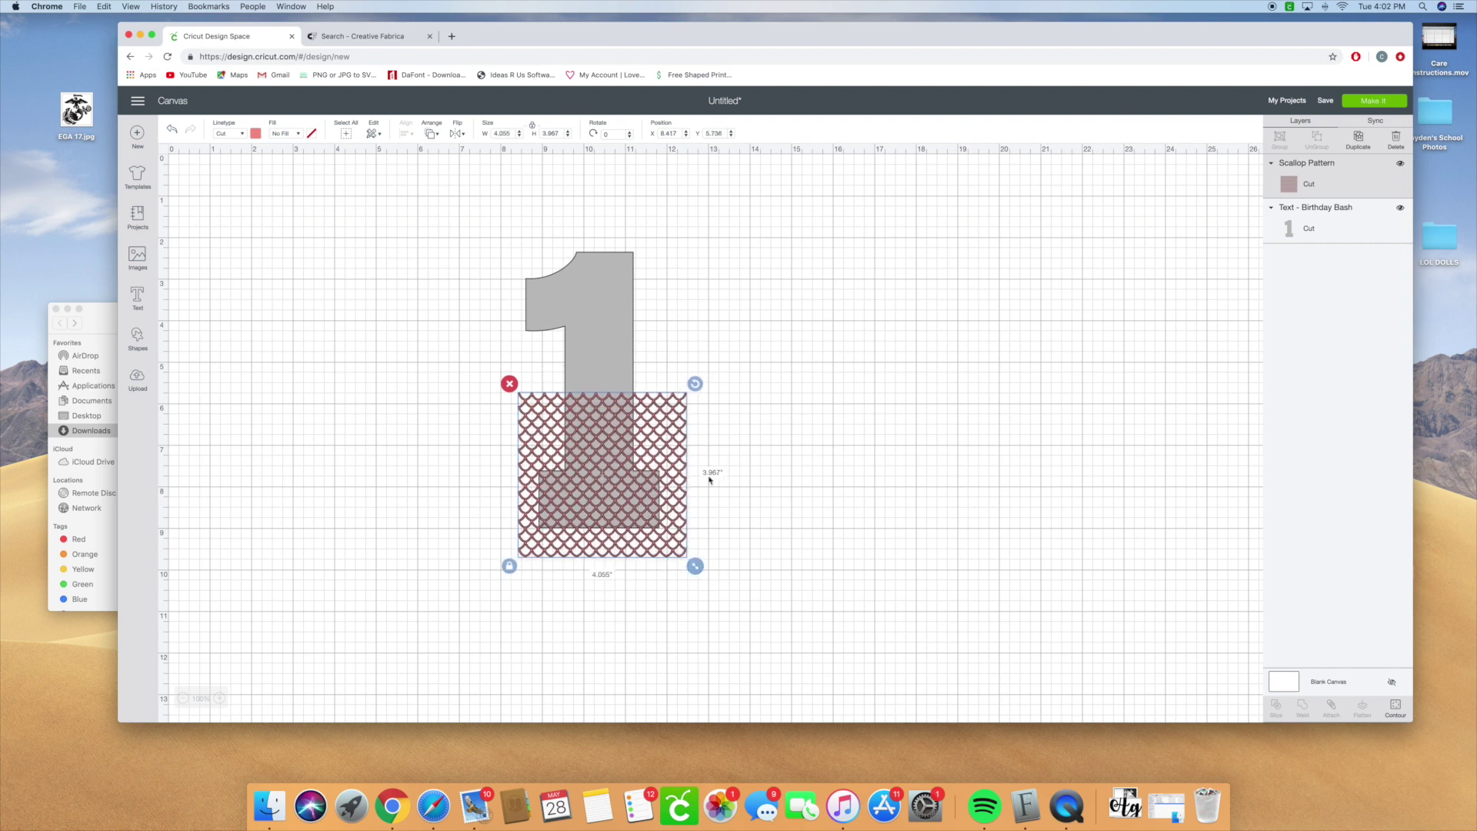
pyautogui.moveTo(714, 252); pyautogui.dragTo(589, 546)
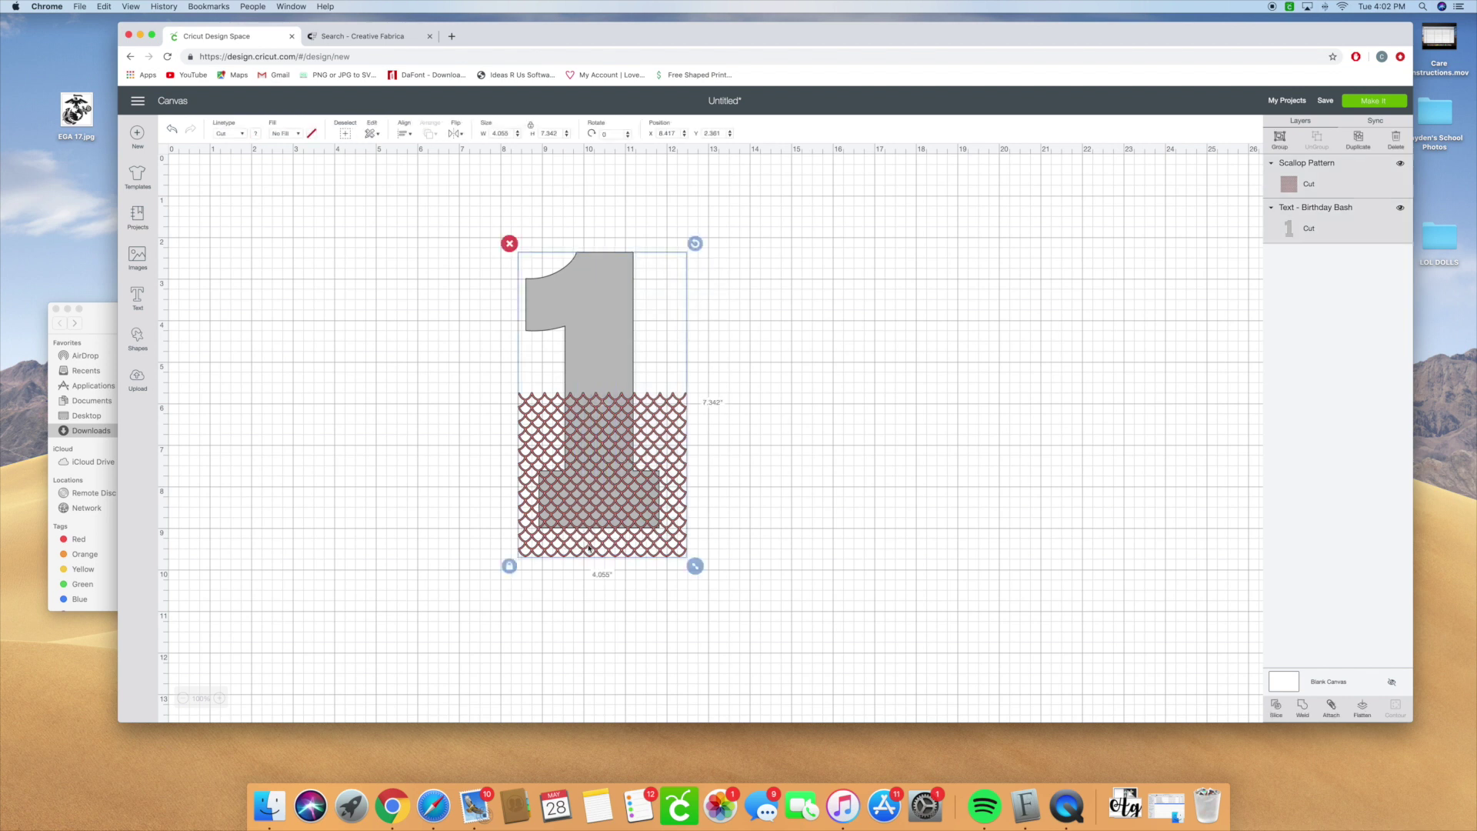
pyautogui.click(1281, 720)
# Pull the sliced pieces apart, delete the leftover pattern square, and move the scale-filled 1 back left
pyautogui.moveTo(629, 357); pyautogui.dragTo(867, 343)
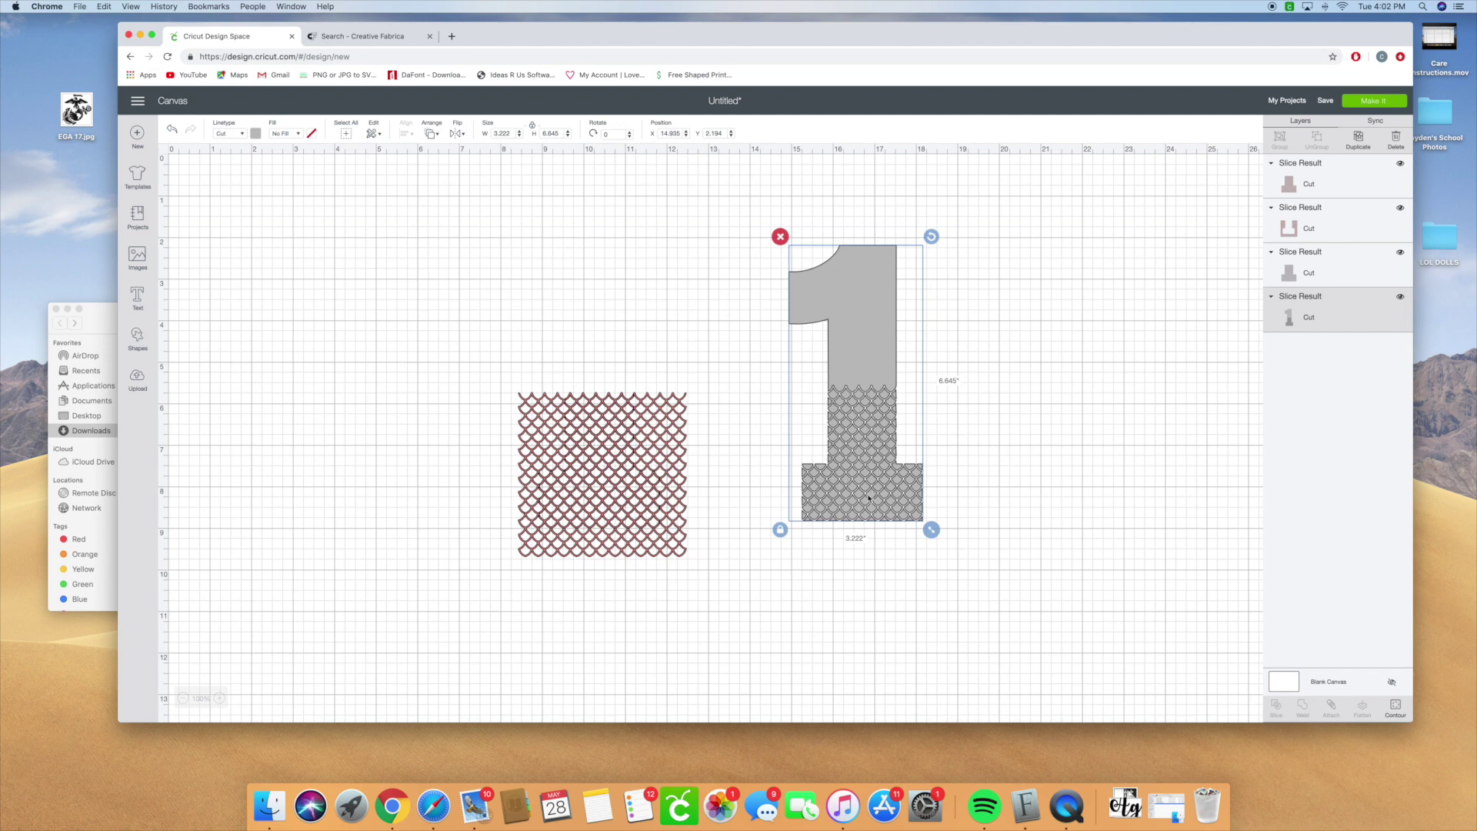
pyautogui.moveTo(593, 465); pyautogui.dragTo(549, 524)
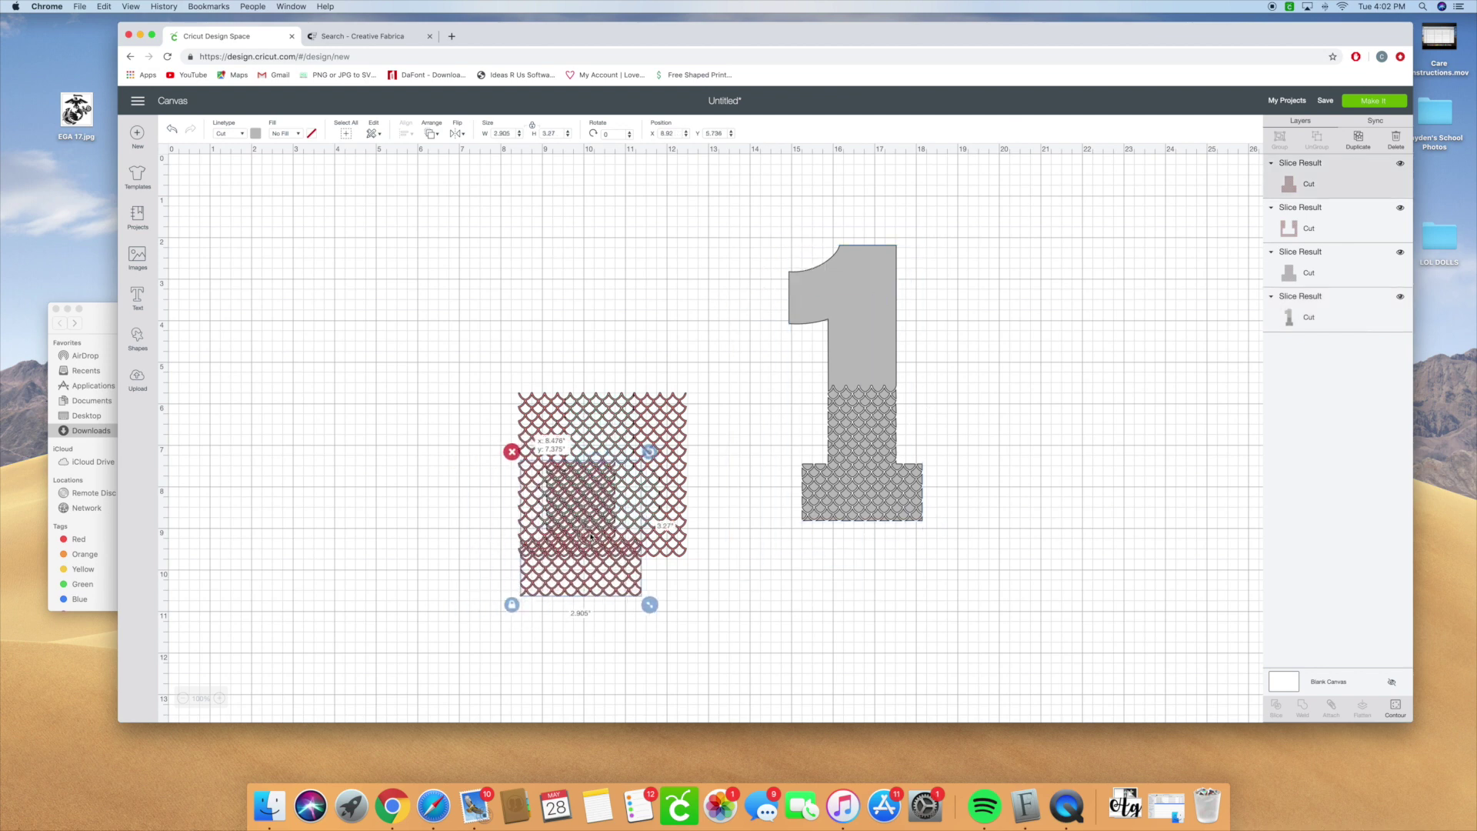
pyautogui.moveTo(431, 337); pyautogui.dragTo(683, 617)
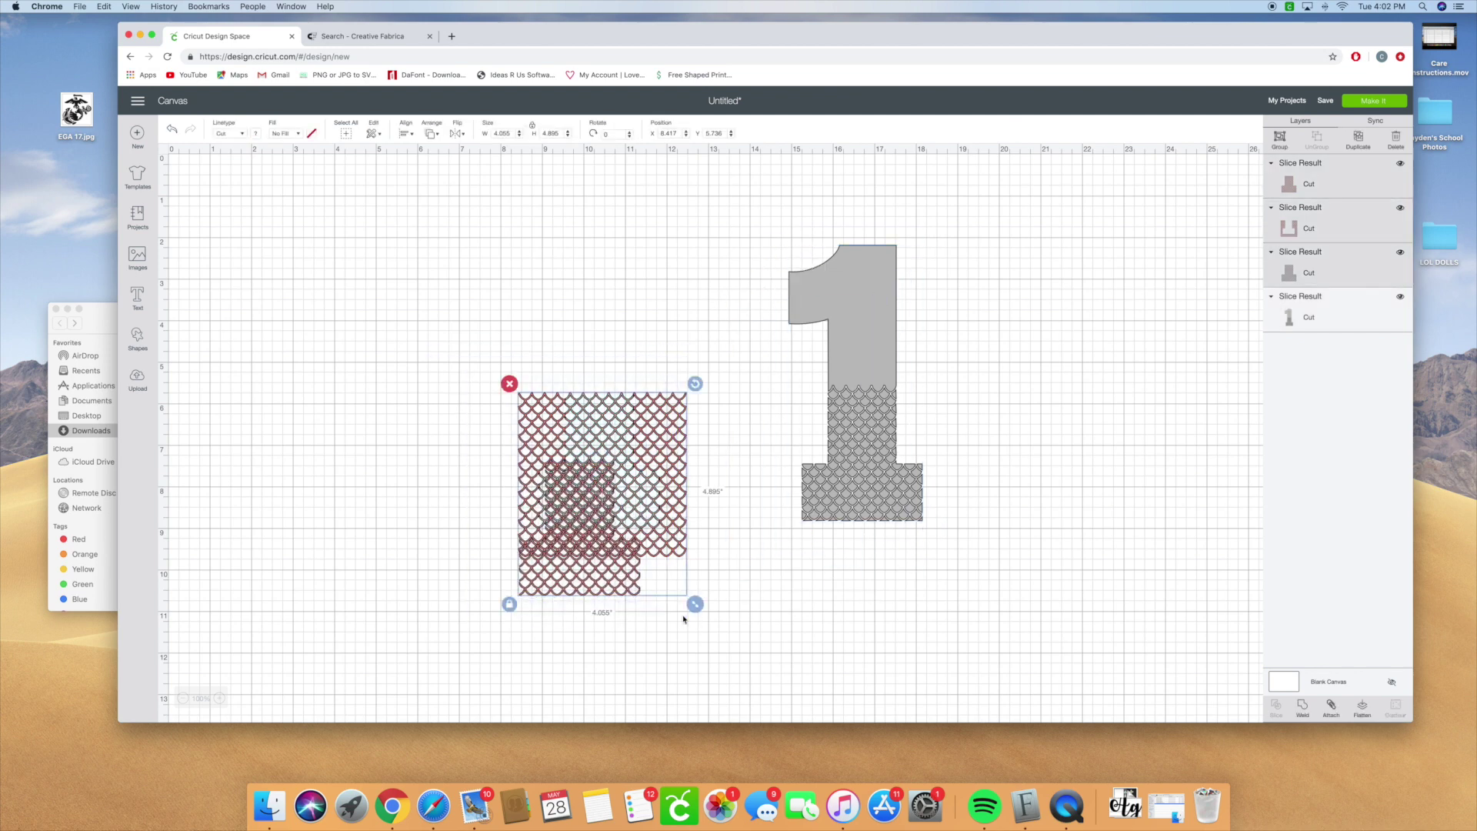
pyautogui.click(508, 384)
pyautogui.moveTo(880, 362); pyautogui.dragTo(601, 372)
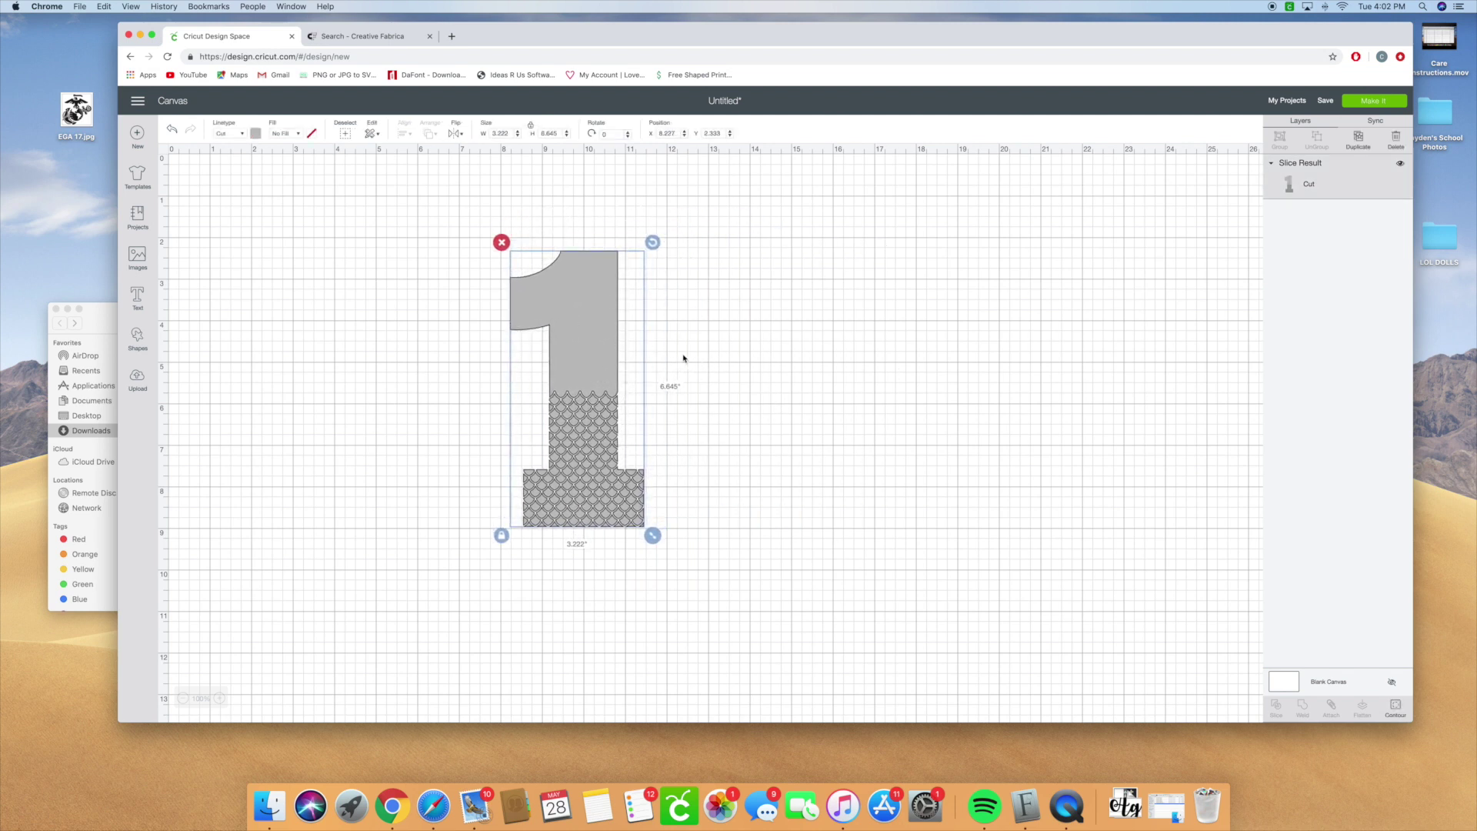
# Duplicate the scale-filled 1 with Cmd+D and place the copy beside the original
pyautogui.press('super+d')
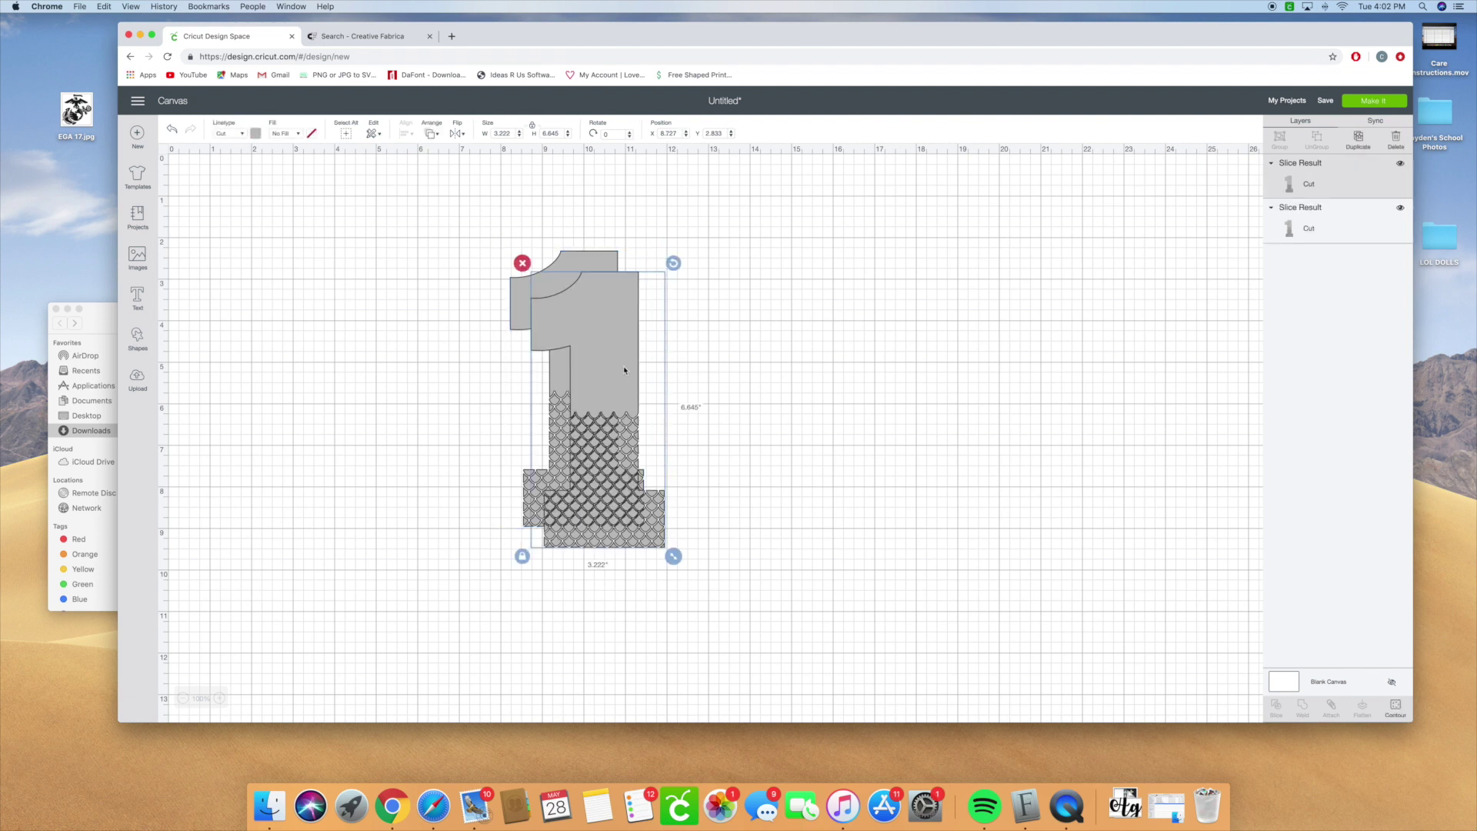
pyautogui.moveTo(624, 370); pyautogui.dragTo(763, 357)
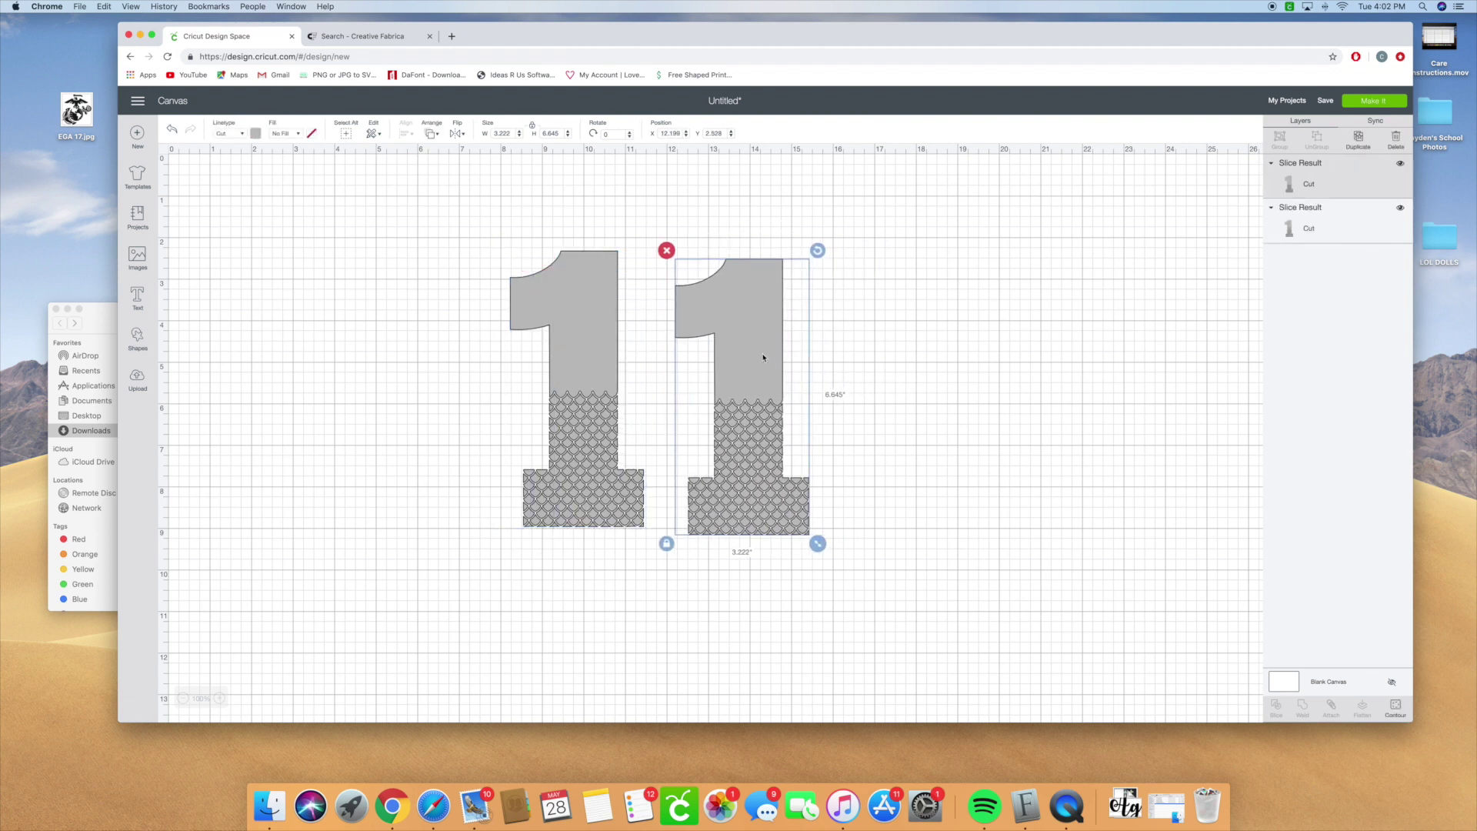
pyautogui.click(1395, 706)
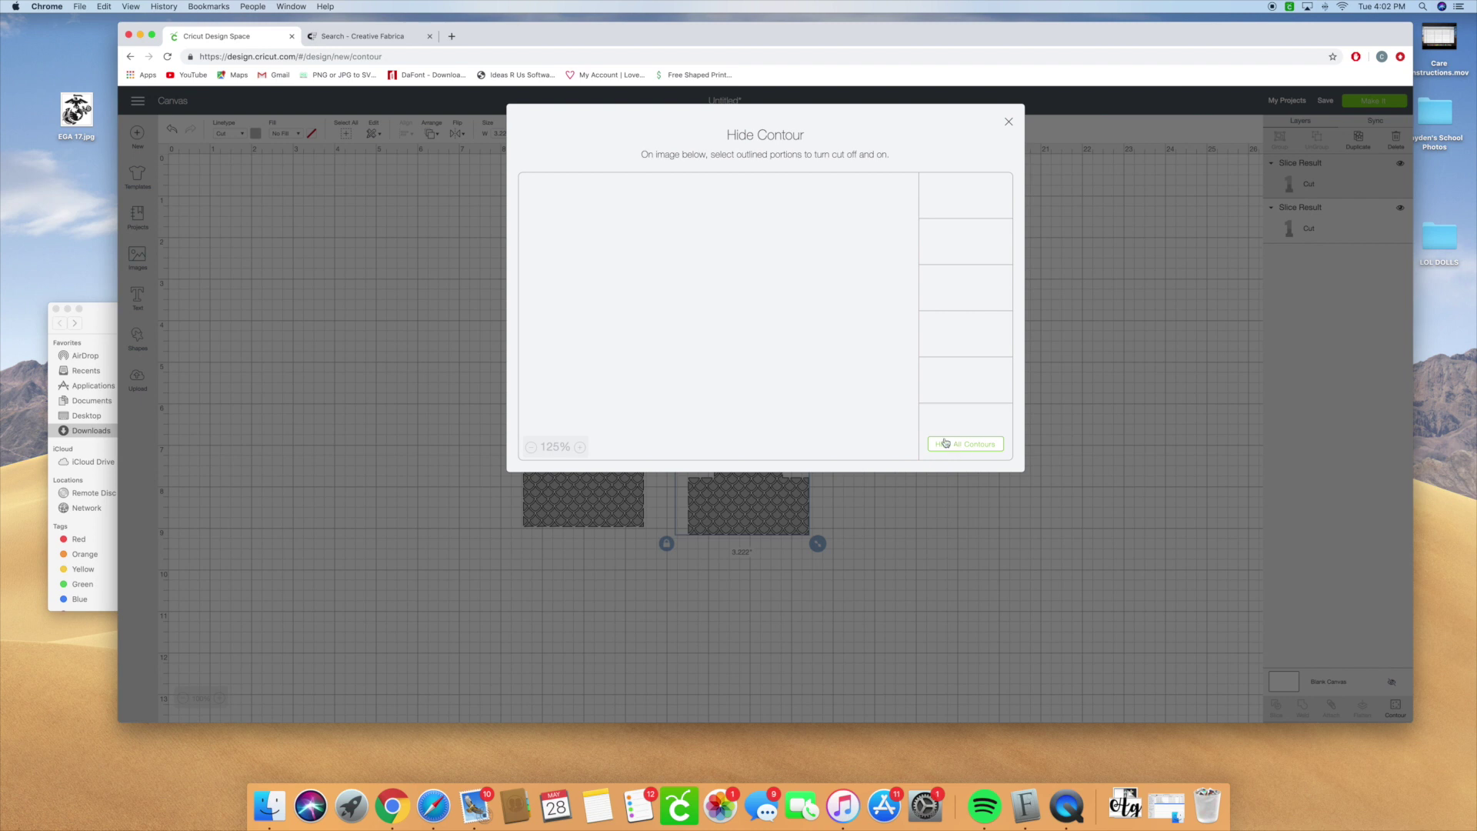
# Hide all contours of the right 1 and shift it up and left
pyautogui.click(961, 444)
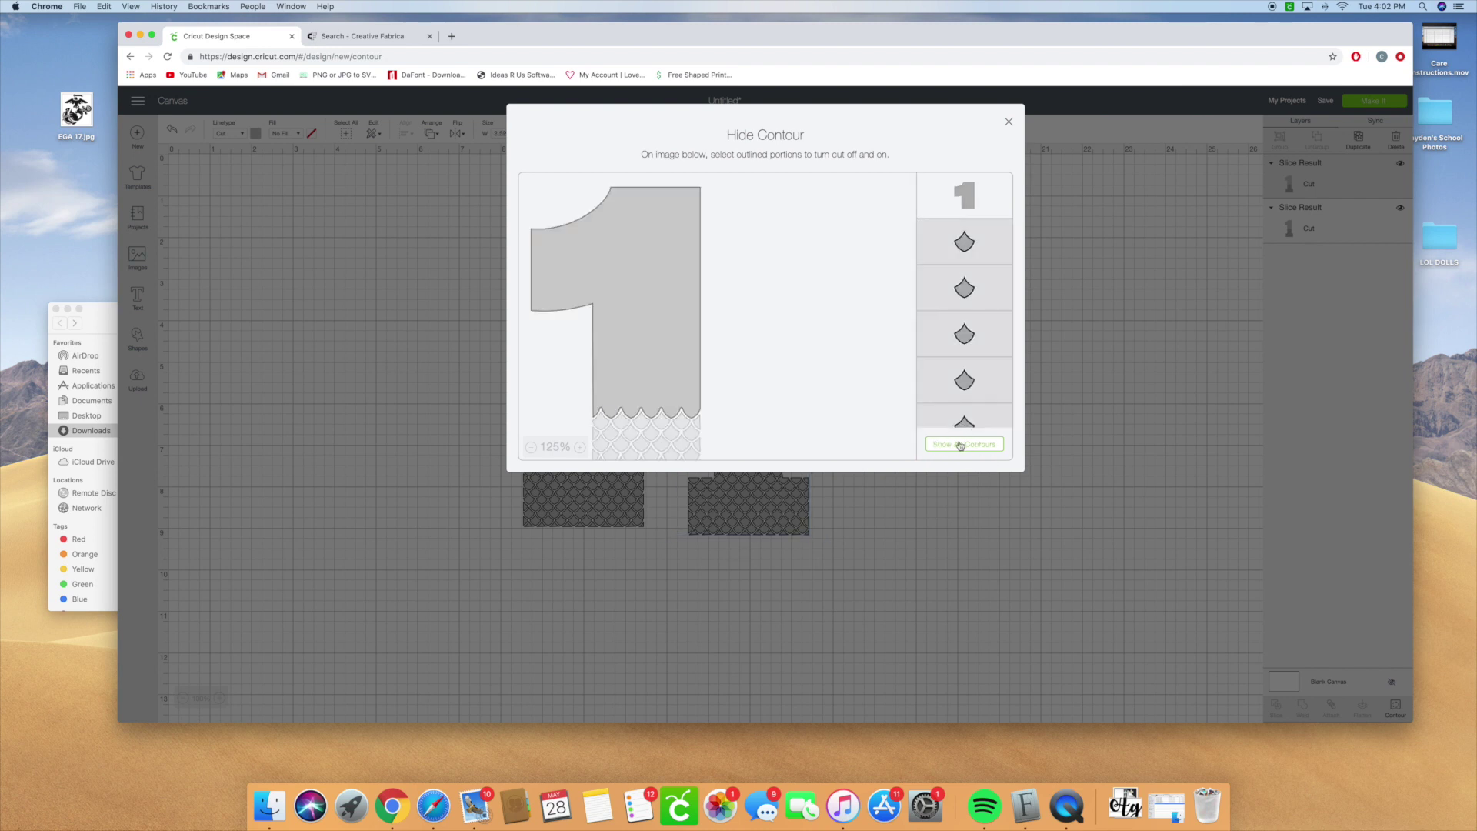
pyautogui.click(1009, 121)
pyautogui.moveTo(758, 376); pyautogui.dragTo(729, 360)
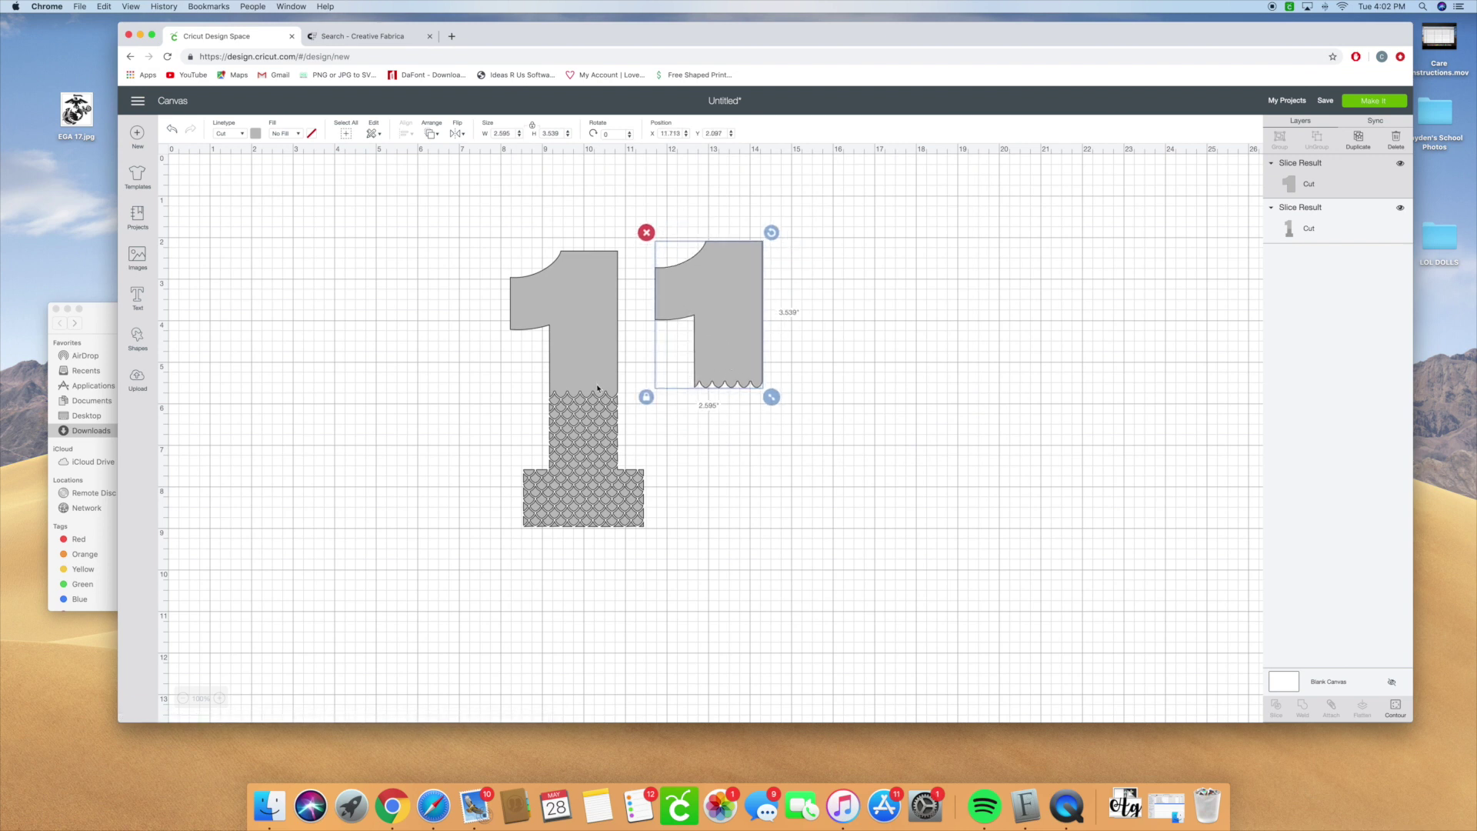
# Hide the left 1's outer contour and move its patterned piece up under the grey 1
pyautogui.click(633, 384)
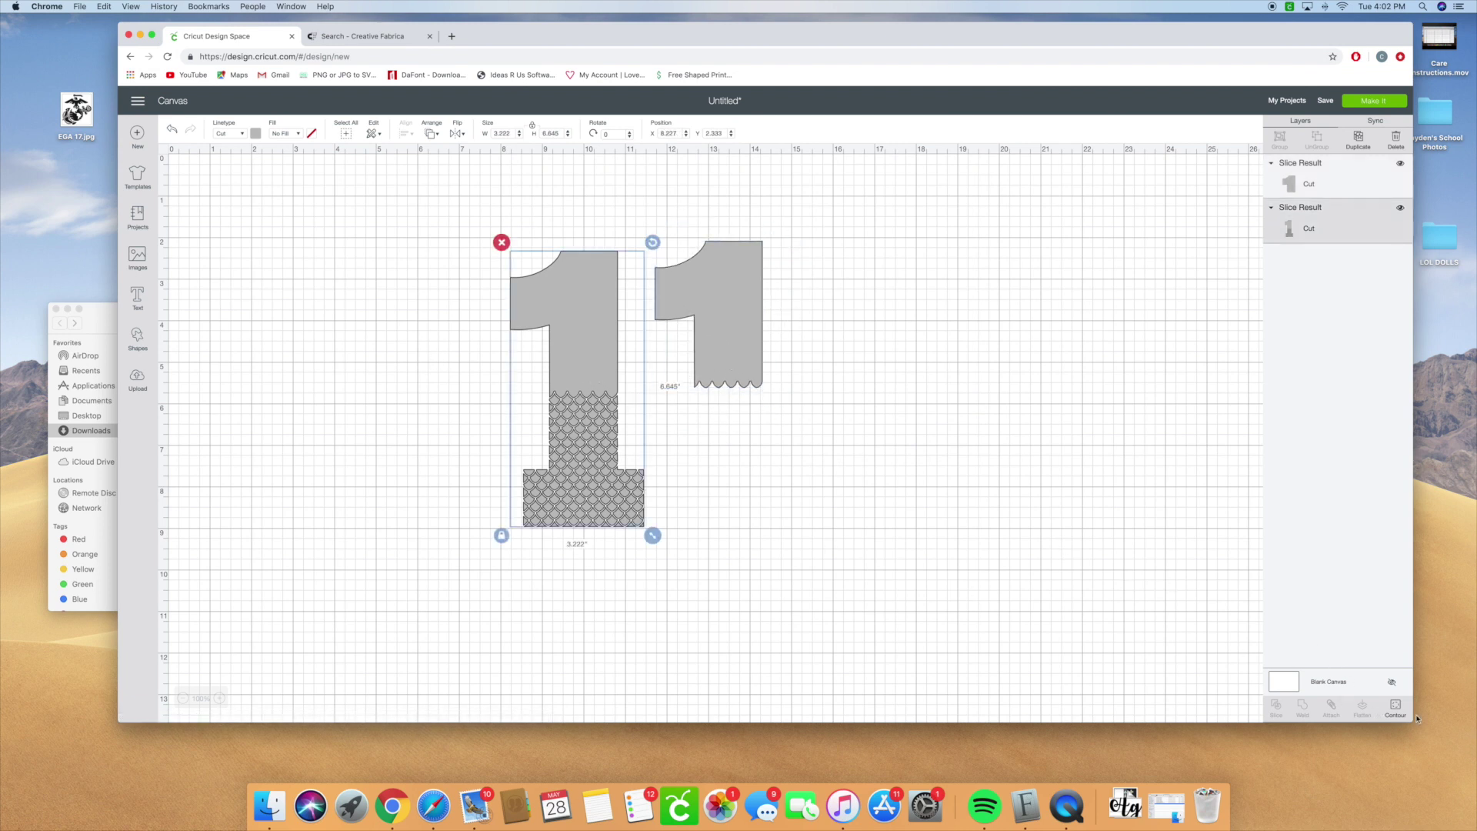
pyautogui.click(1394, 707)
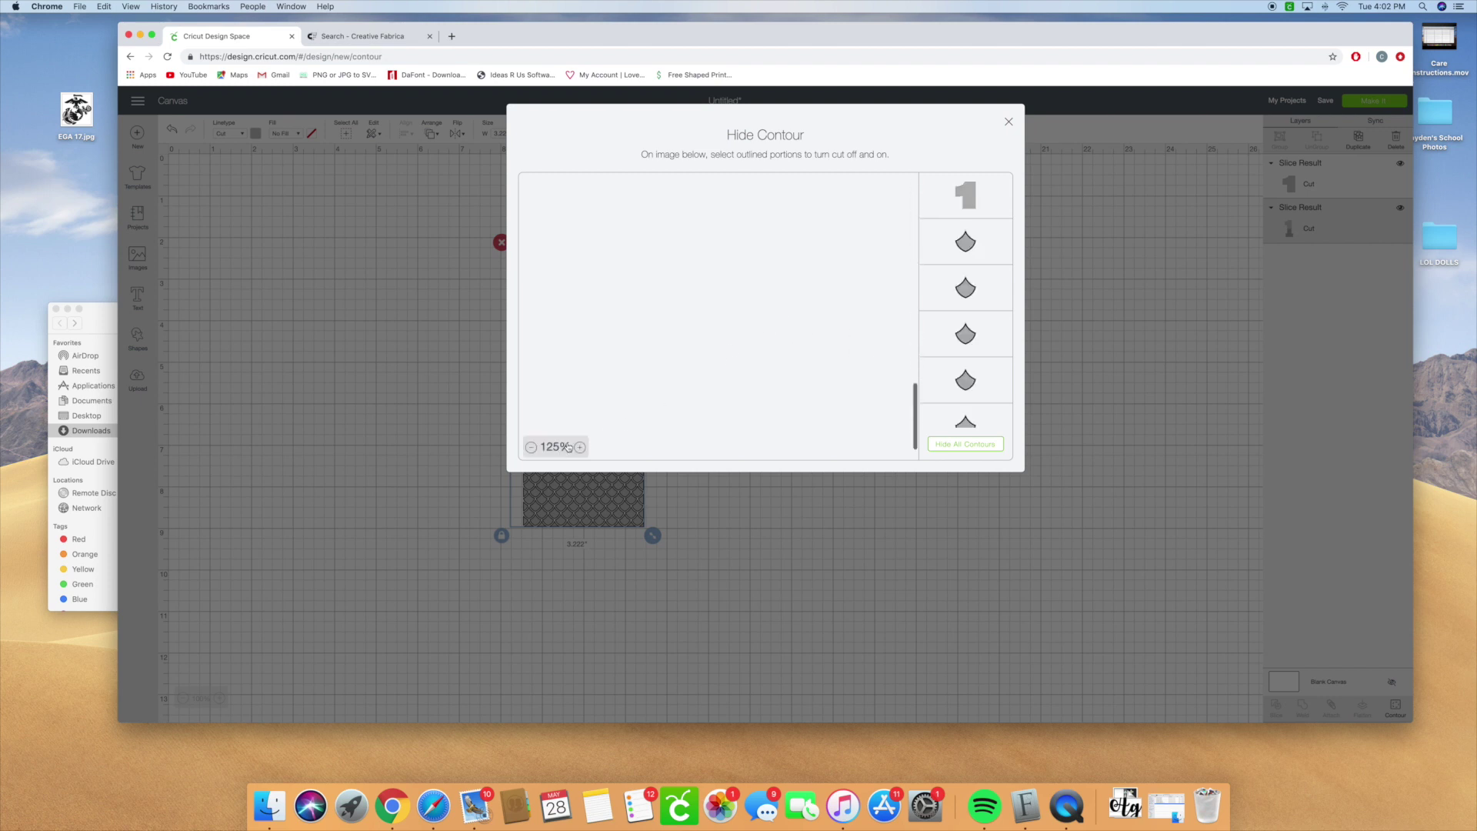
pyautogui.click(530, 451)
pyautogui.click(530, 451)
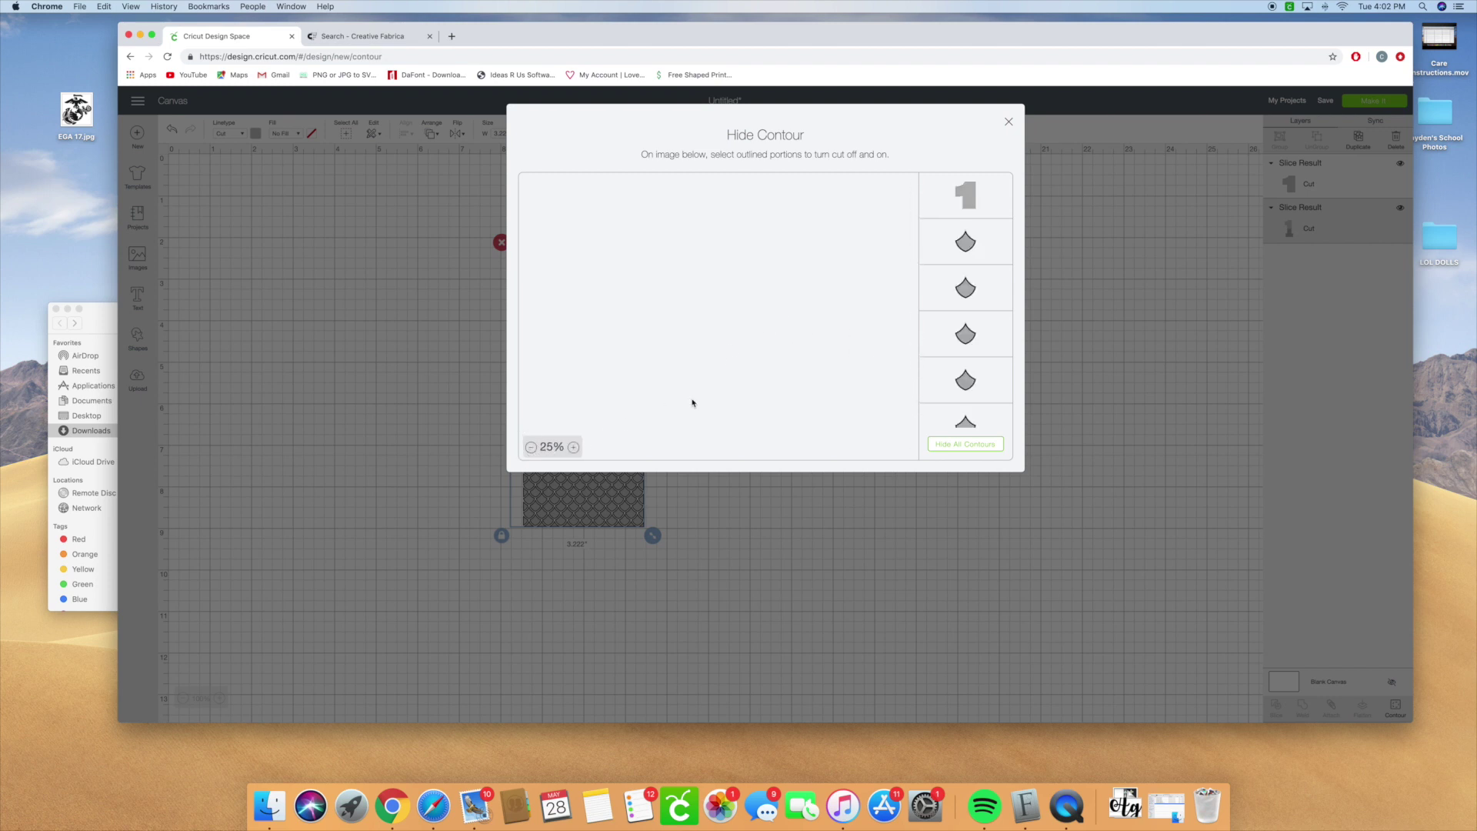
pyautogui.click(969, 201)
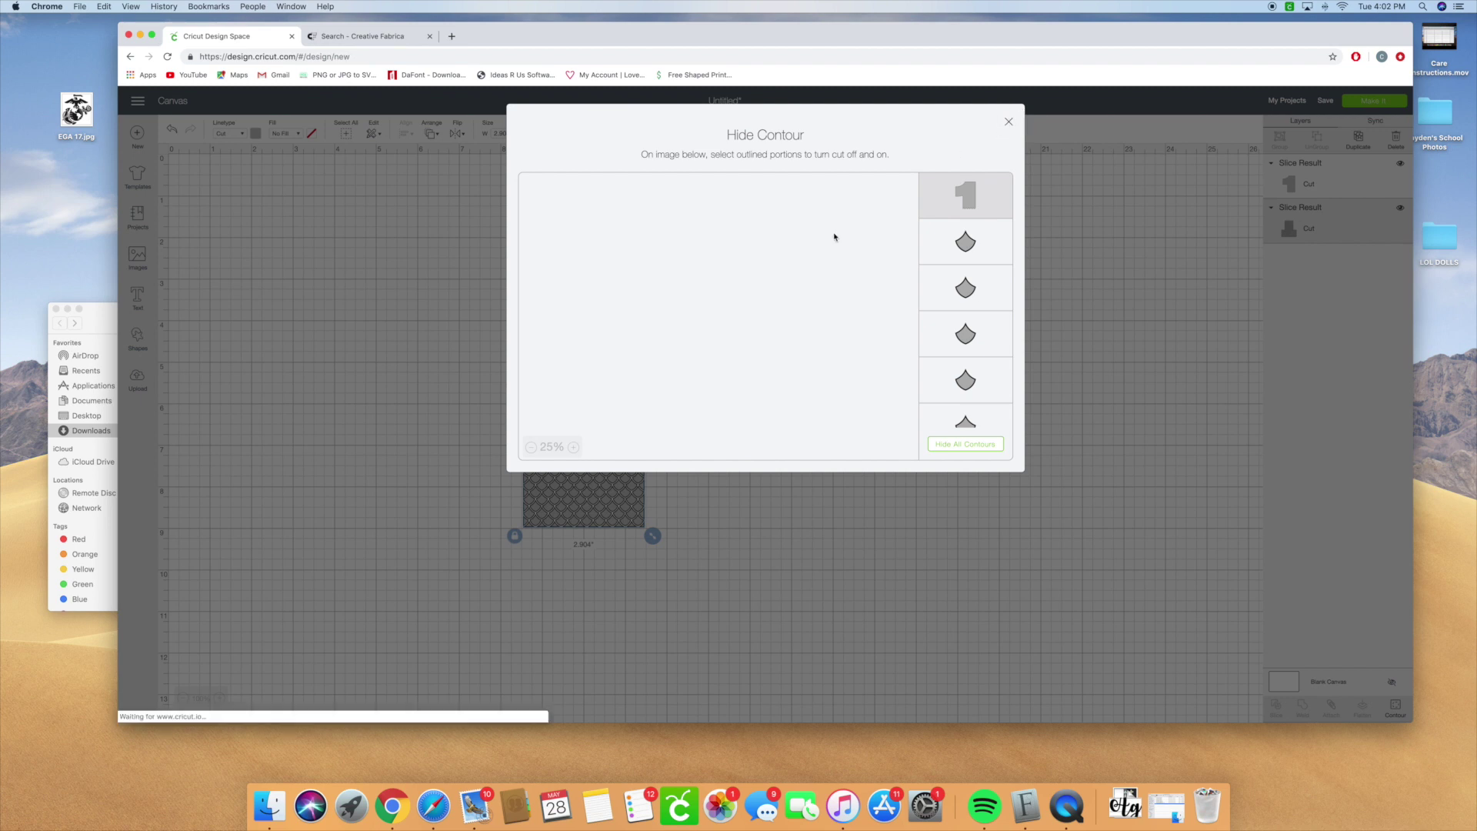
pyautogui.click(1008, 122)
pyautogui.moveTo(578, 450); pyautogui.dragTo(721, 444)
# Recolour the grey top of the 1 purple
pyautogui.click(733, 342)
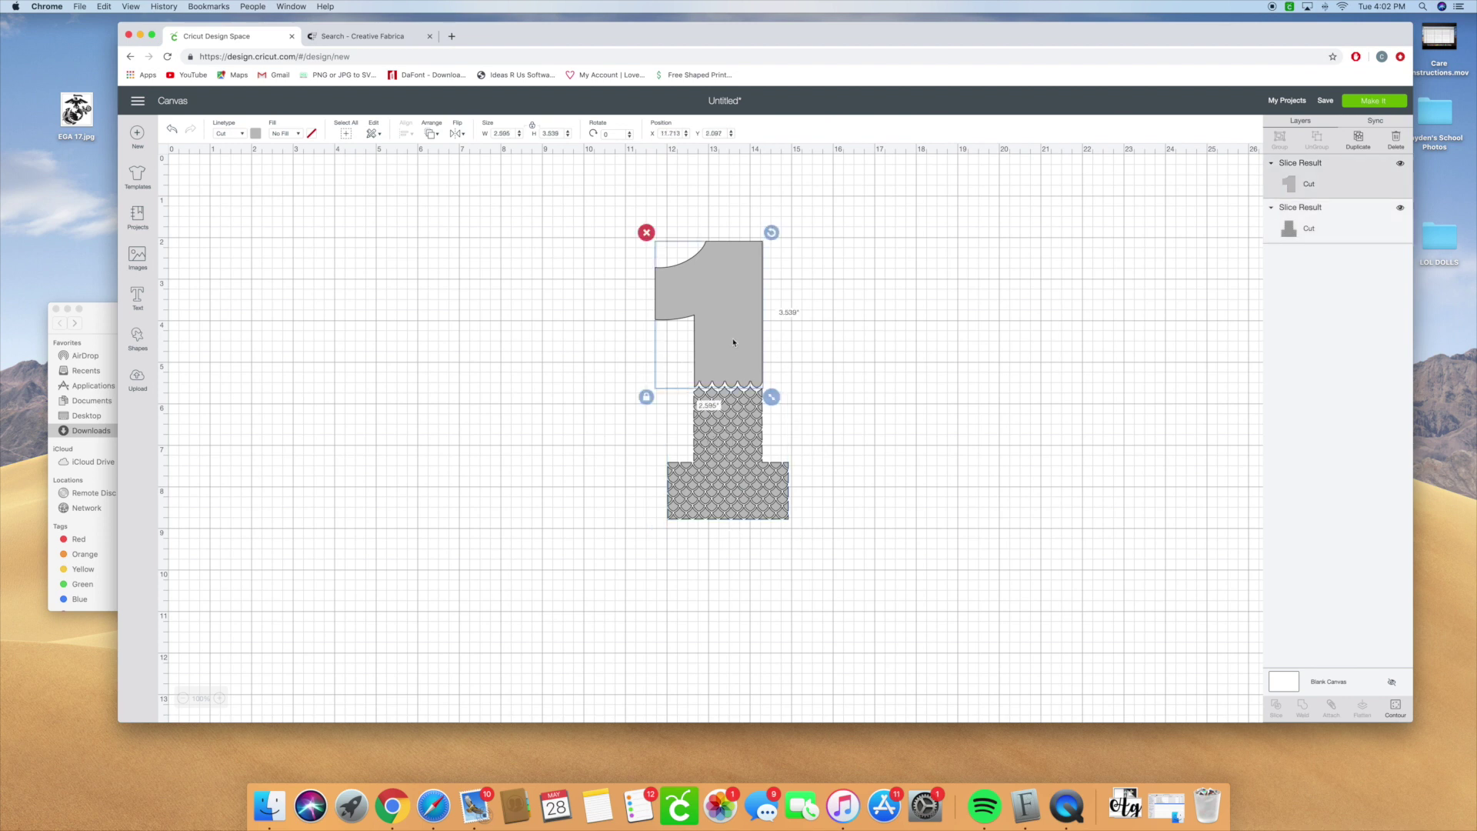
pyautogui.click(256, 134)
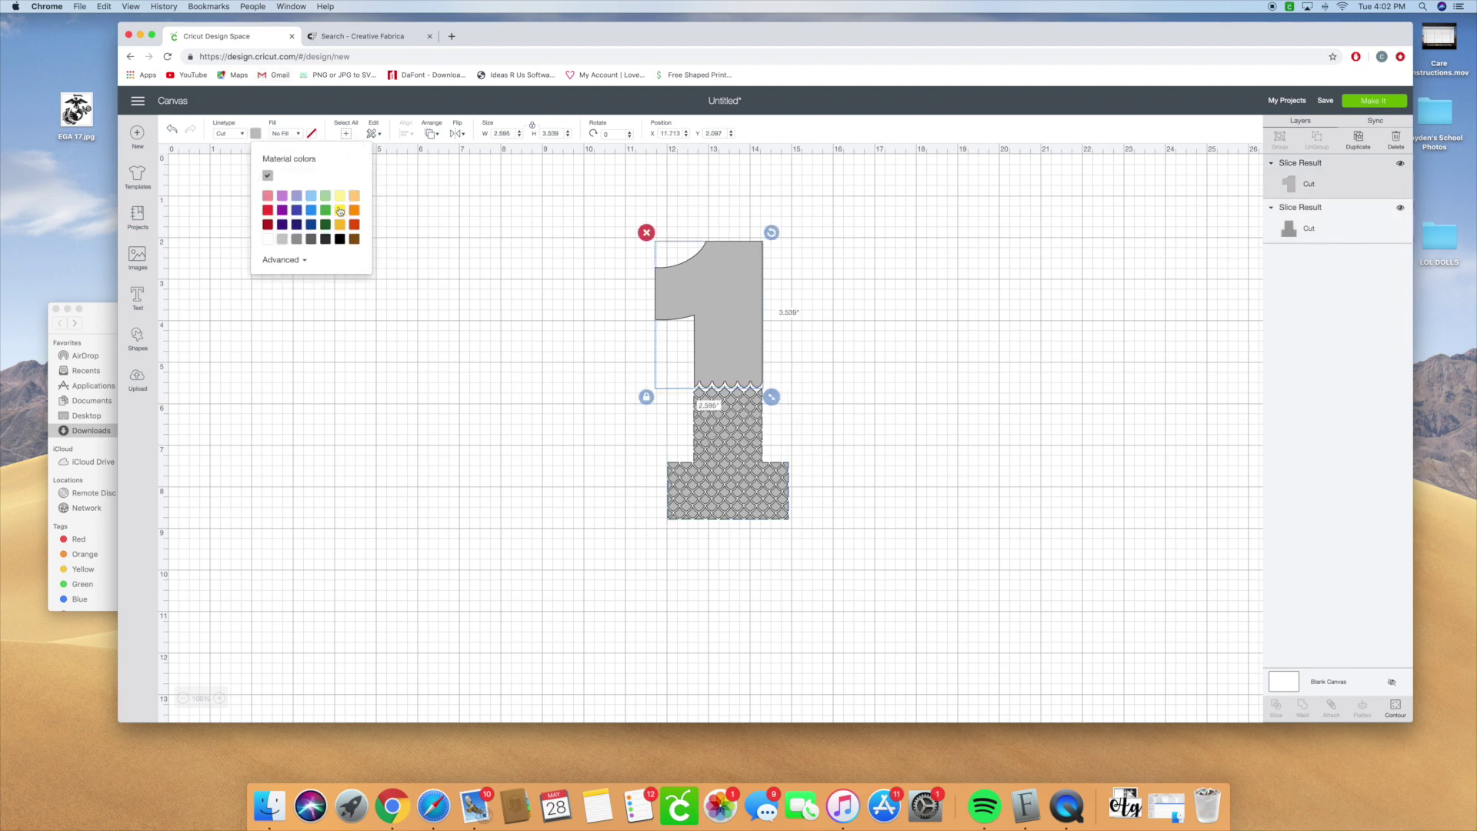
pyautogui.click(282, 210)
# Make the scale-patterned piece teal #20F1CF using the advanced colour picker
pyautogui.click(725, 434)
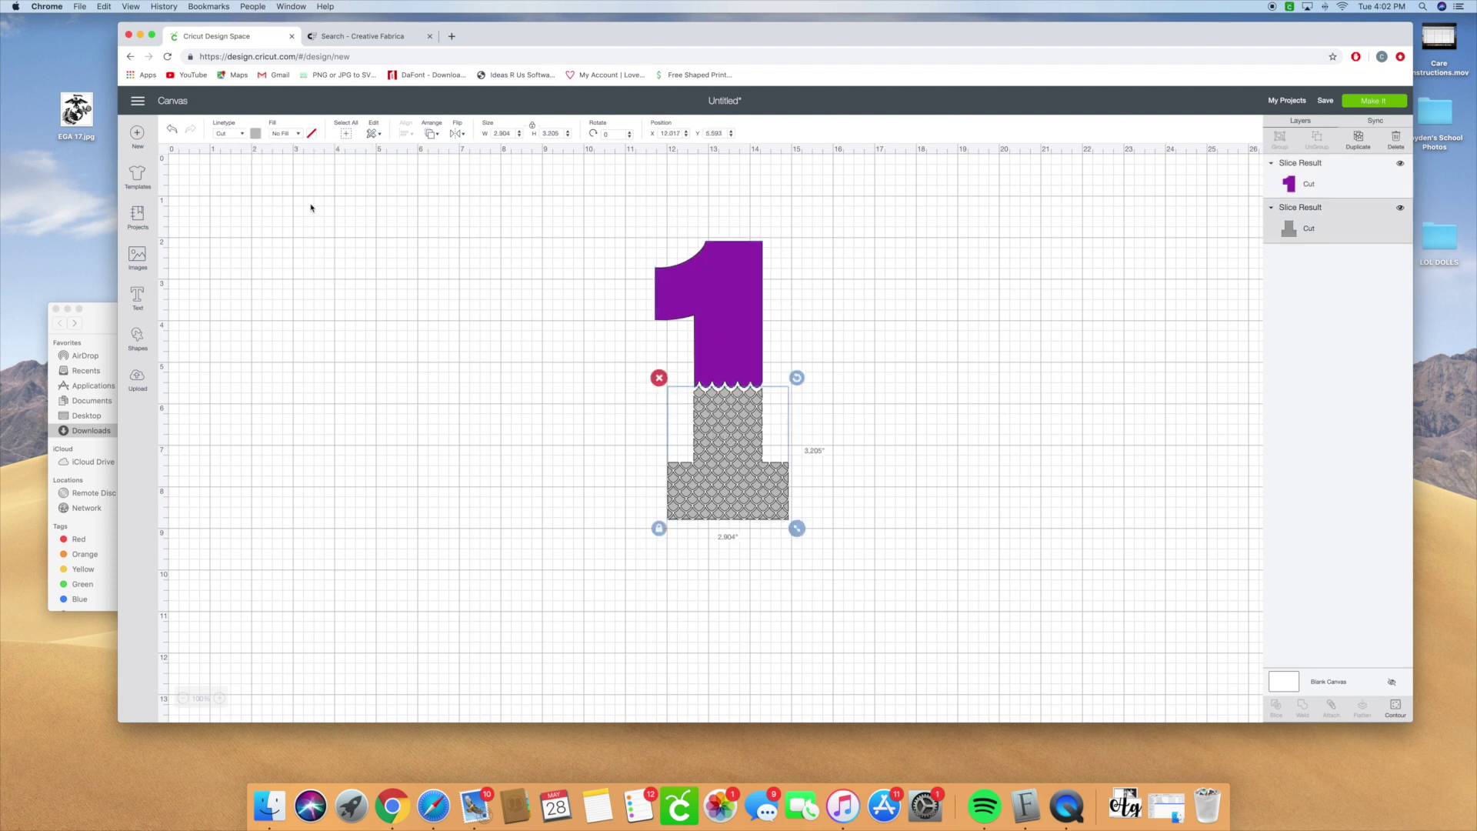
pyautogui.click(255, 135)
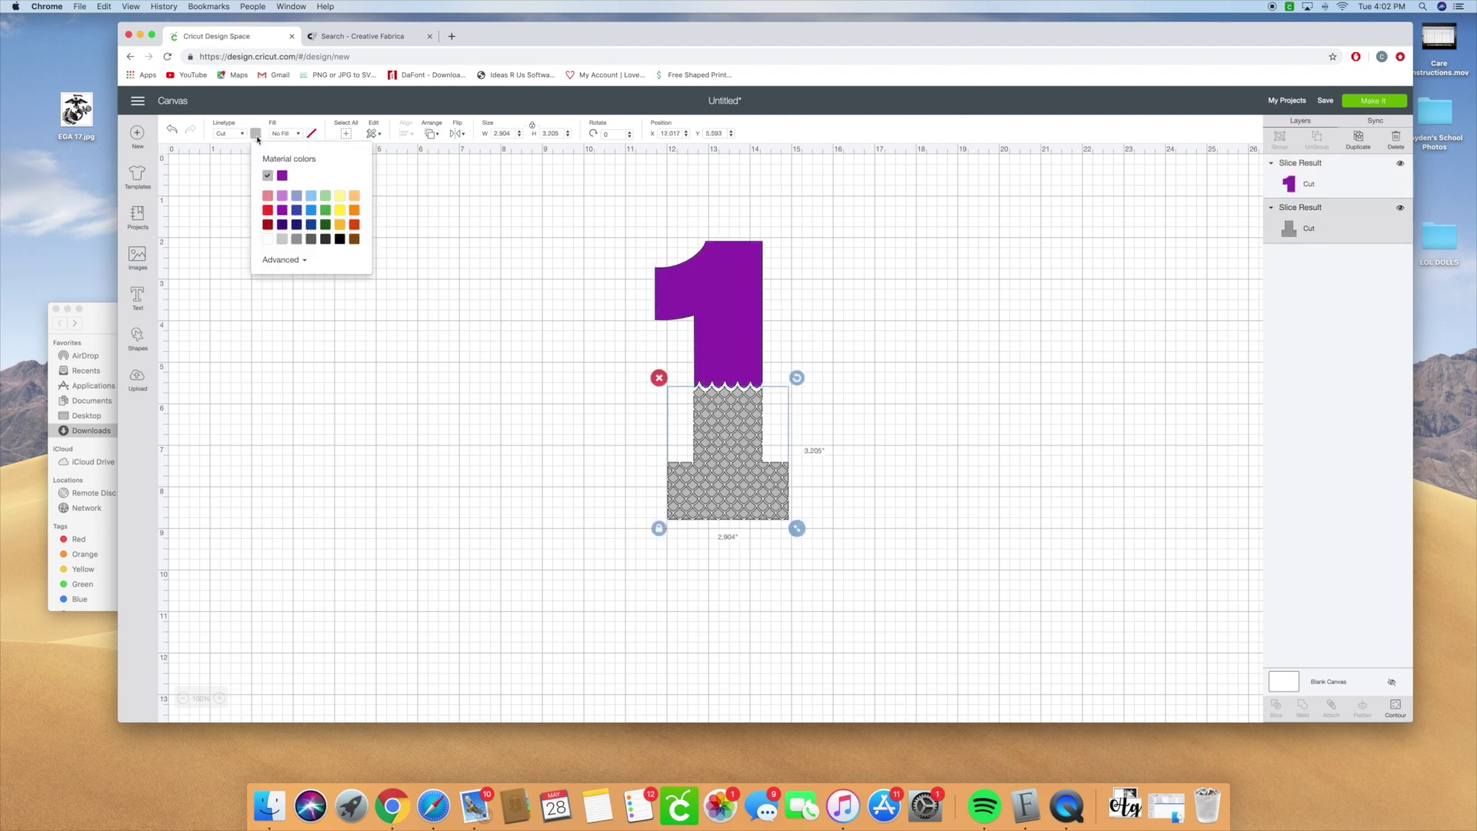
pyautogui.click(327, 213)
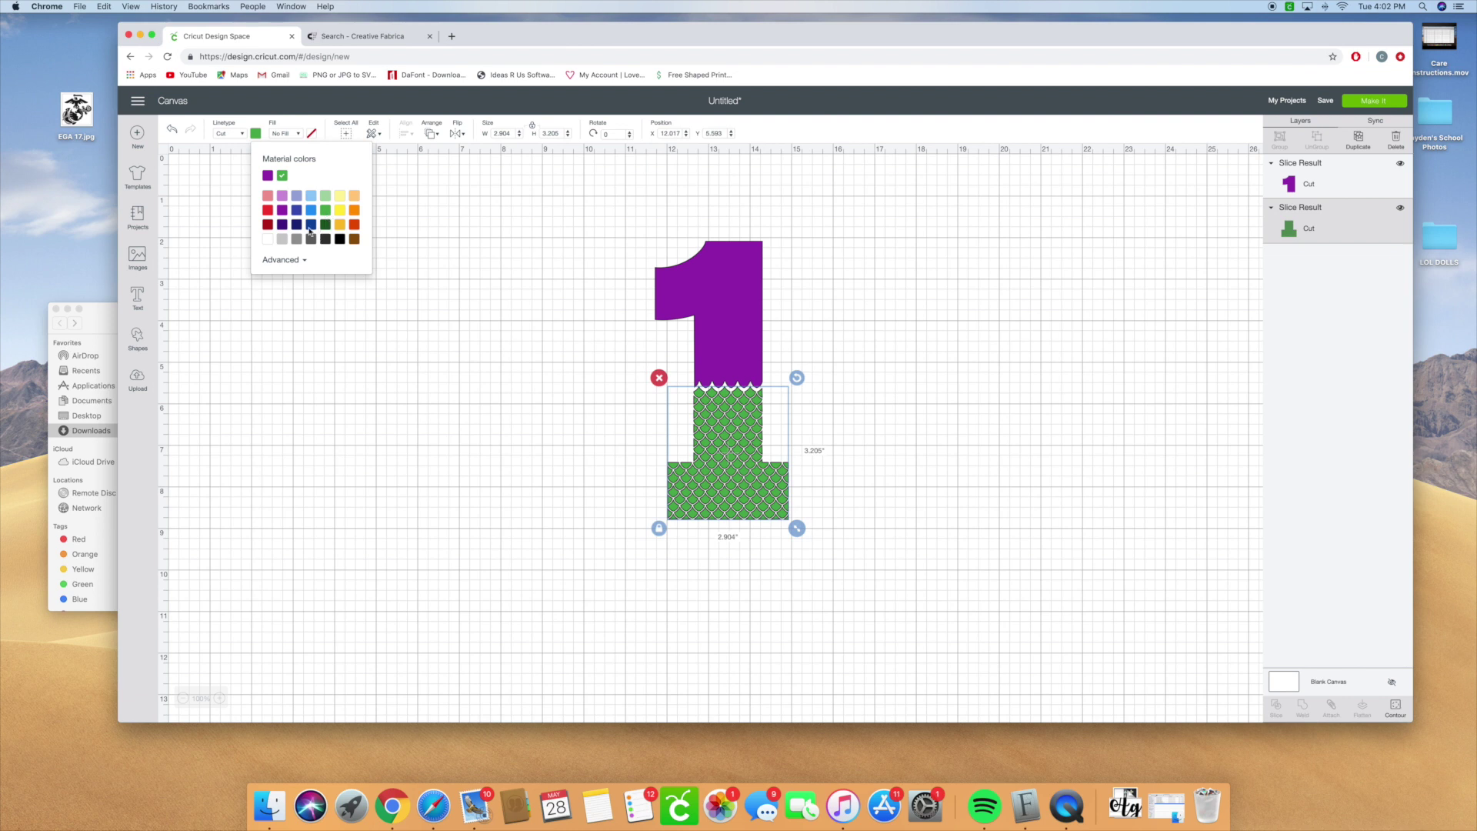
pyautogui.click(303, 261)
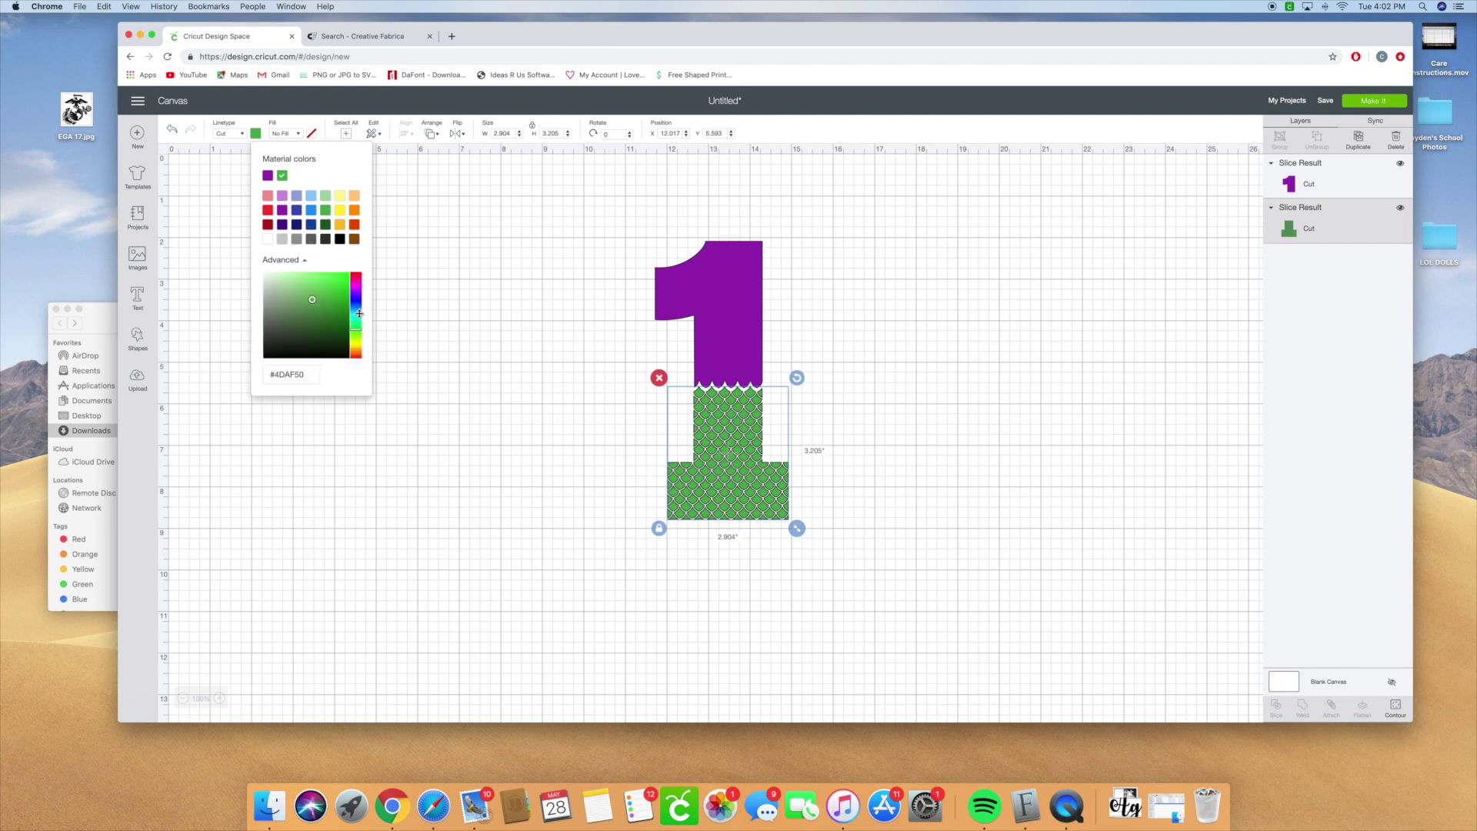
pyautogui.moveTo(356, 318); pyautogui.dragTo(356, 316)
pyautogui.click(339, 277)
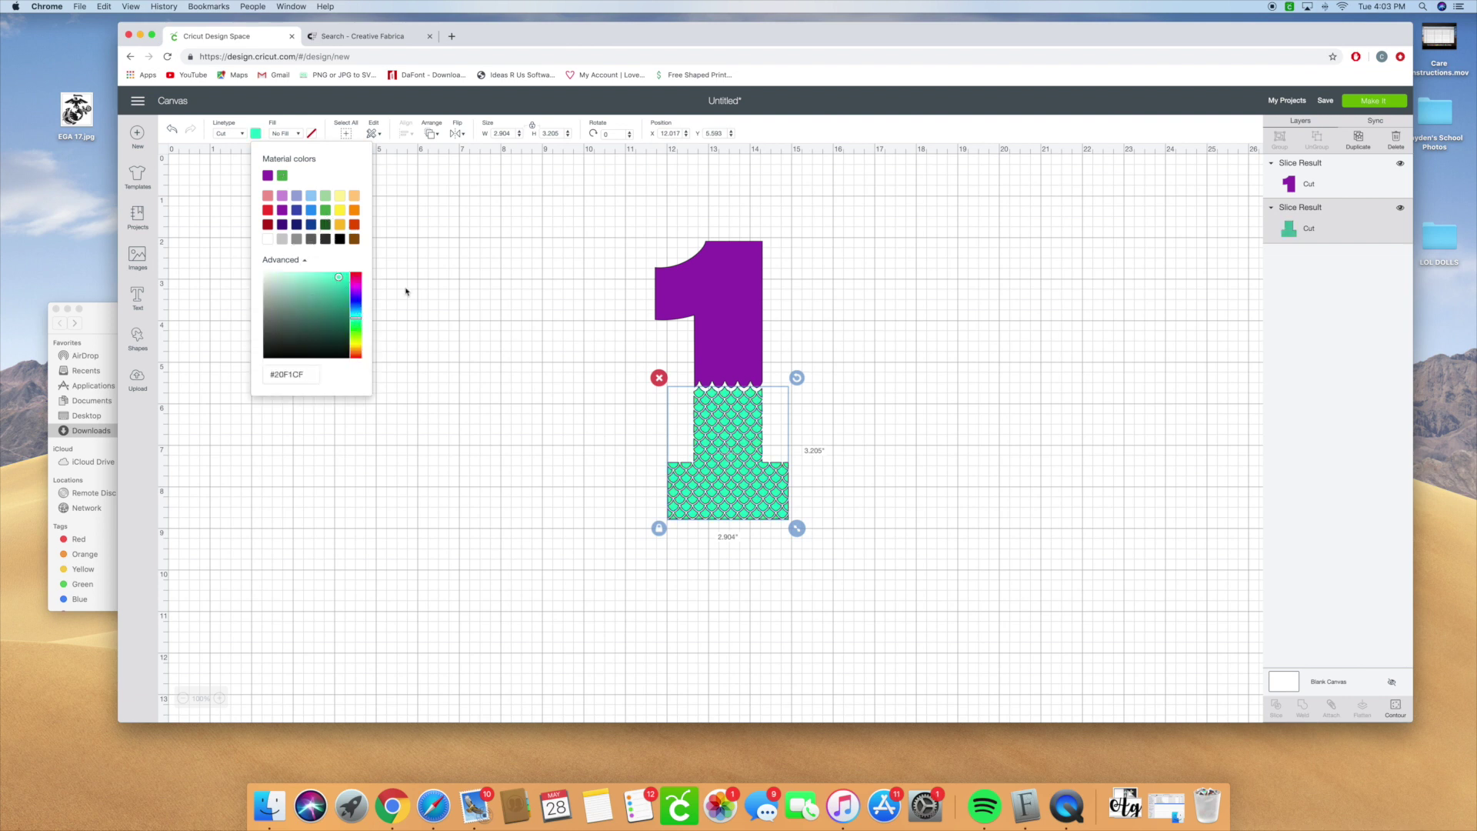
# Group the purple and teal pieces and shift the group up and left
pyautogui.moveTo(578, 240); pyautogui.dragTo(824, 531)
pyautogui.click(681, 331)
pyautogui.moveTo(588, 242); pyautogui.dragTo(859, 600)
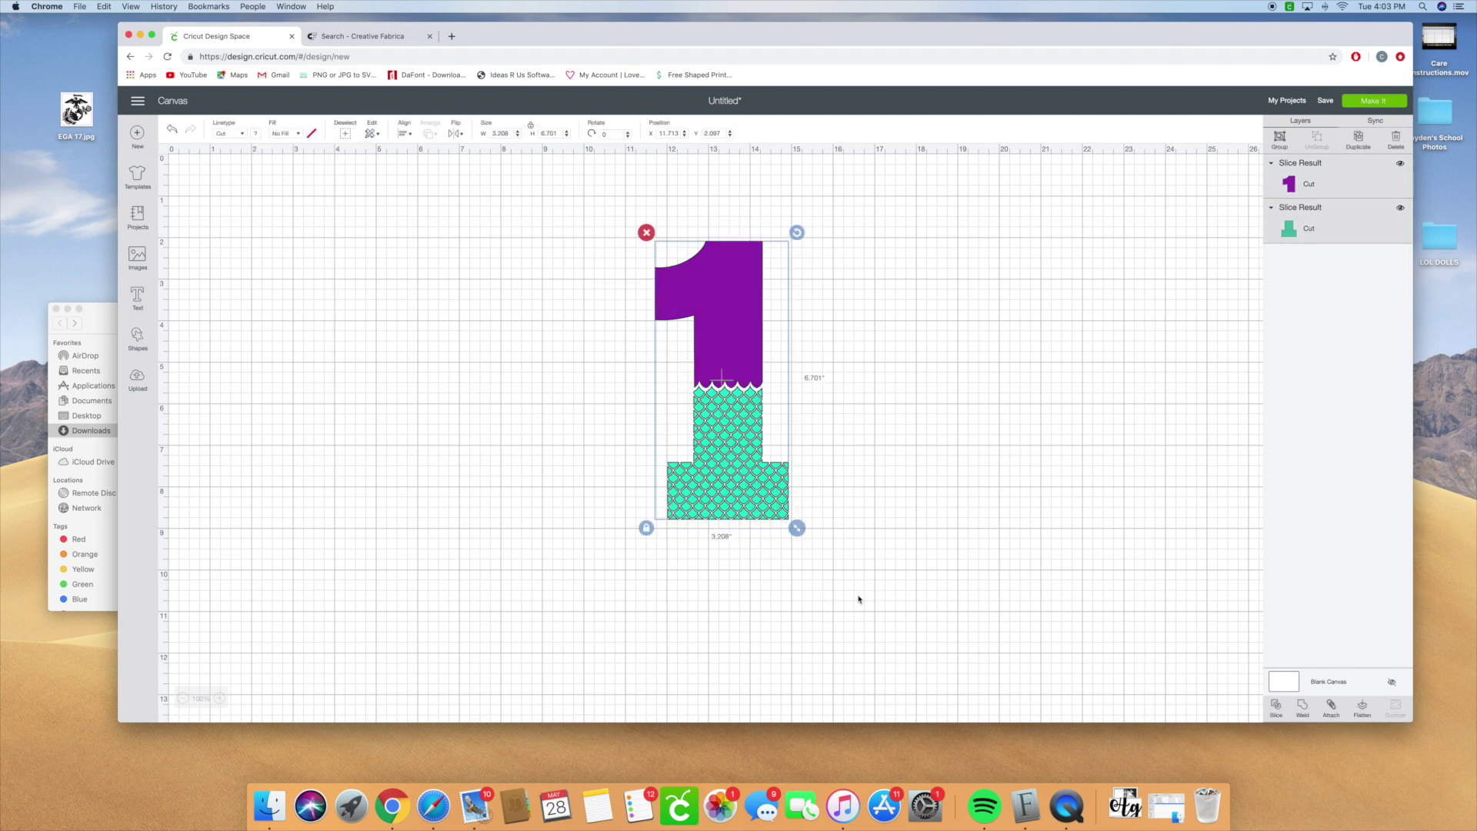
pyautogui.click(1279, 141)
pyautogui.moveTo(723, 346); pyautogui.dragTo(637, 302)
pyautogui.click(966, 501)
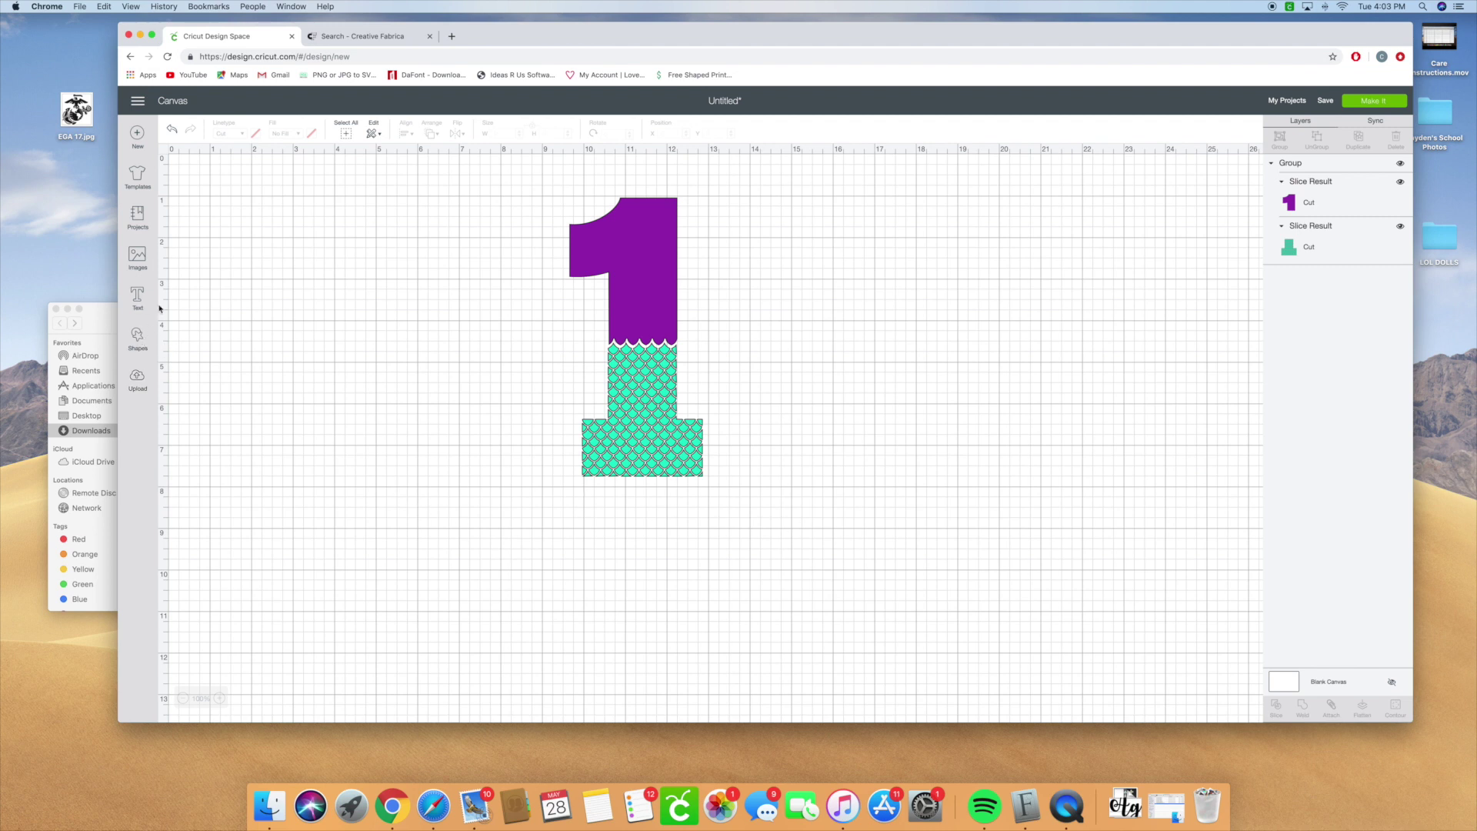
# Open the image library and return to its full listing
pyautogui.click(141, 254)
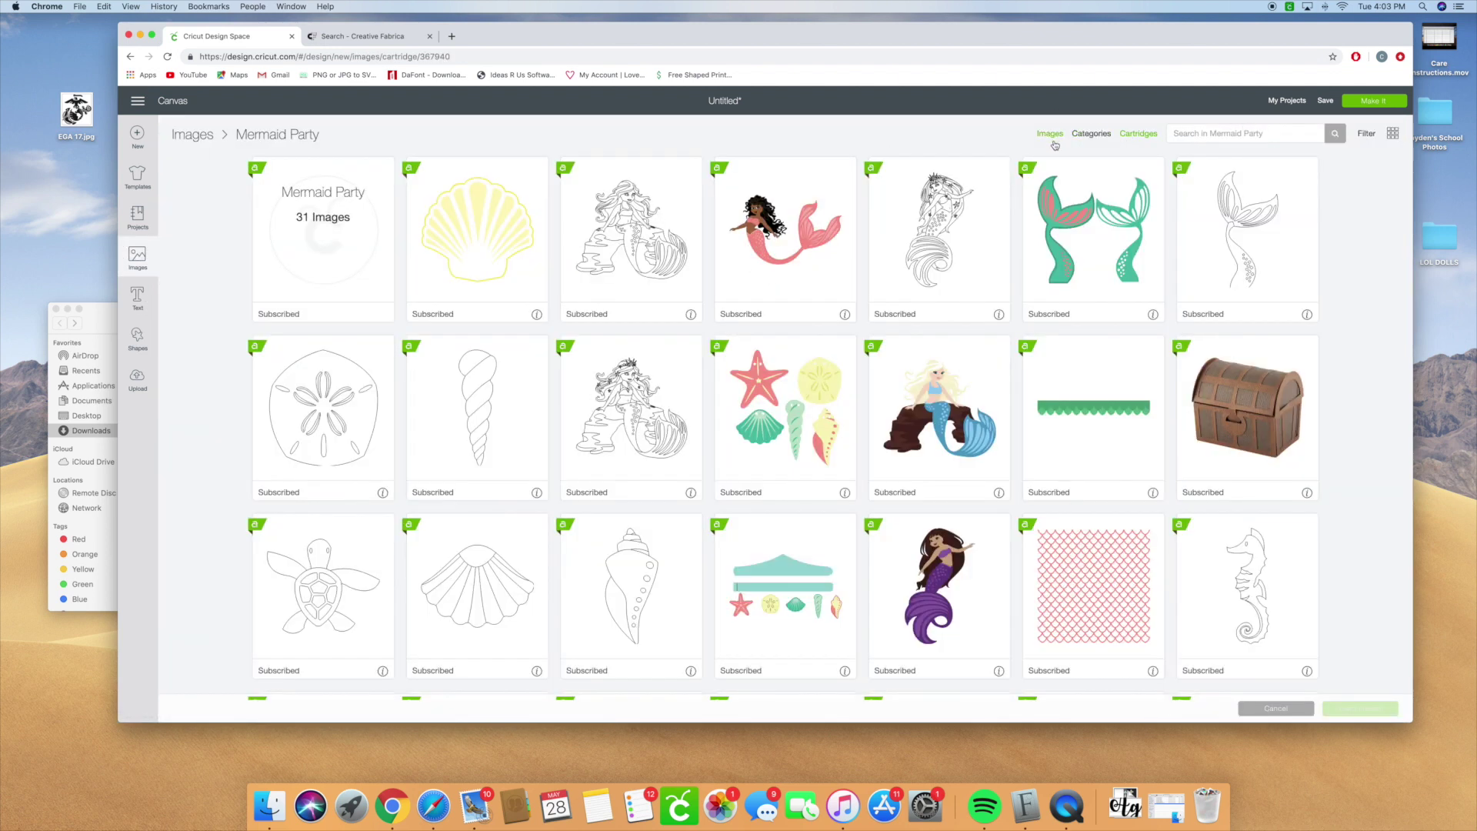
pyautogui.scroll(-5, 1055, 218)
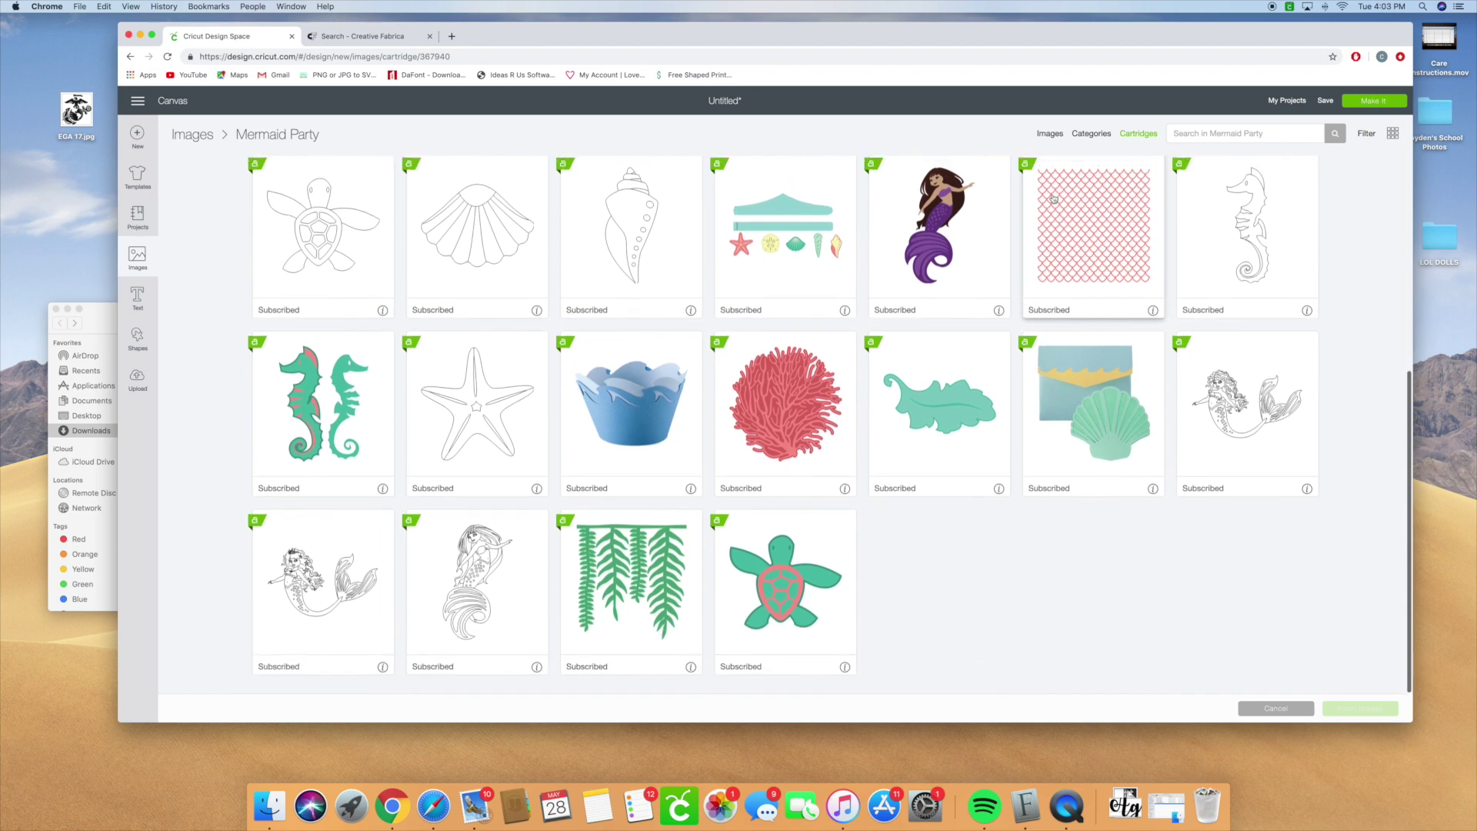
pyautogui.click(1050, 133)
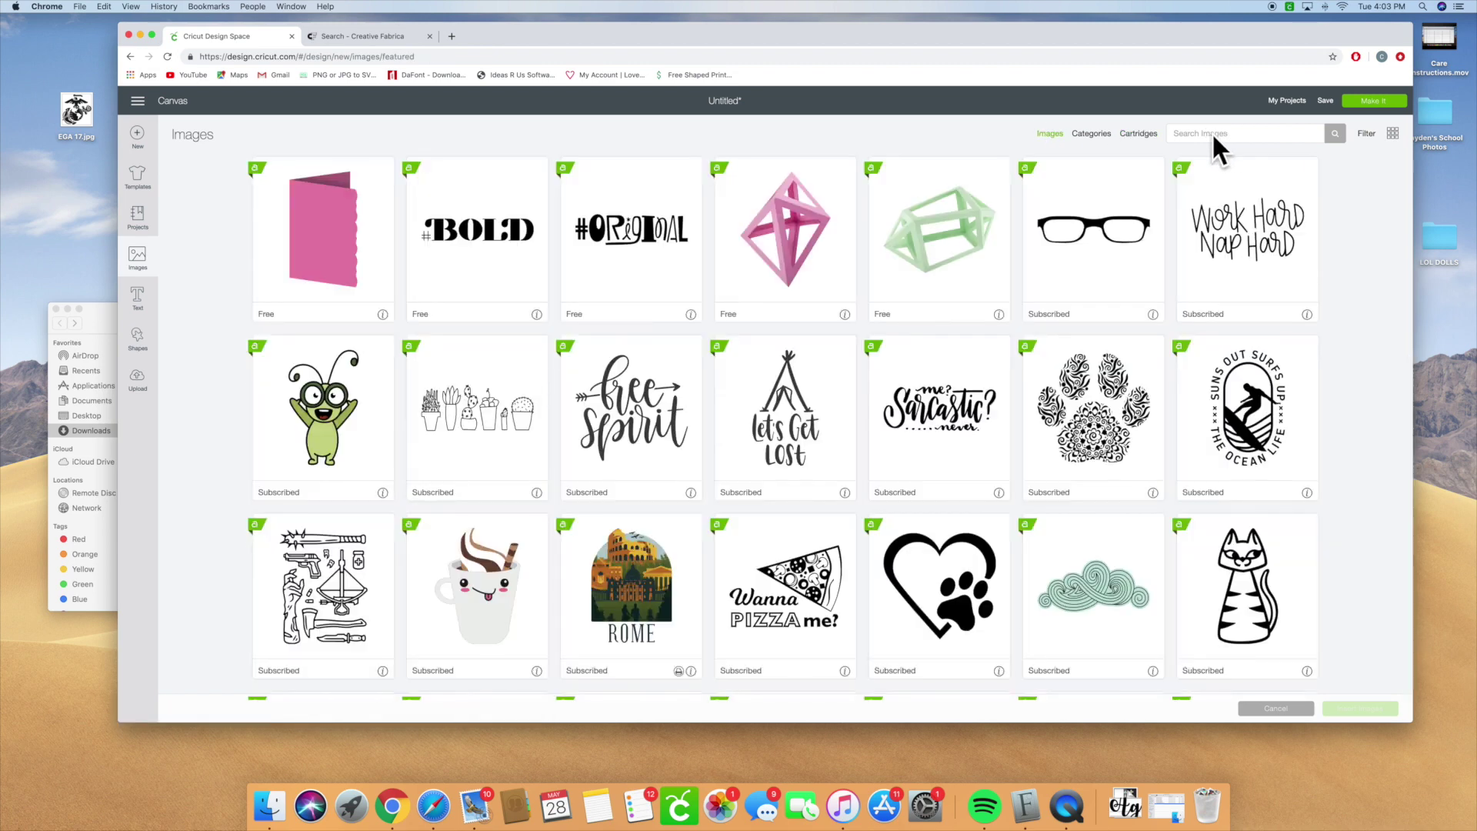
# Search the image library for 'mermaid' and browse the results by cartridge
pyautogui.click(1205, 132)
pyautogui.write('me')
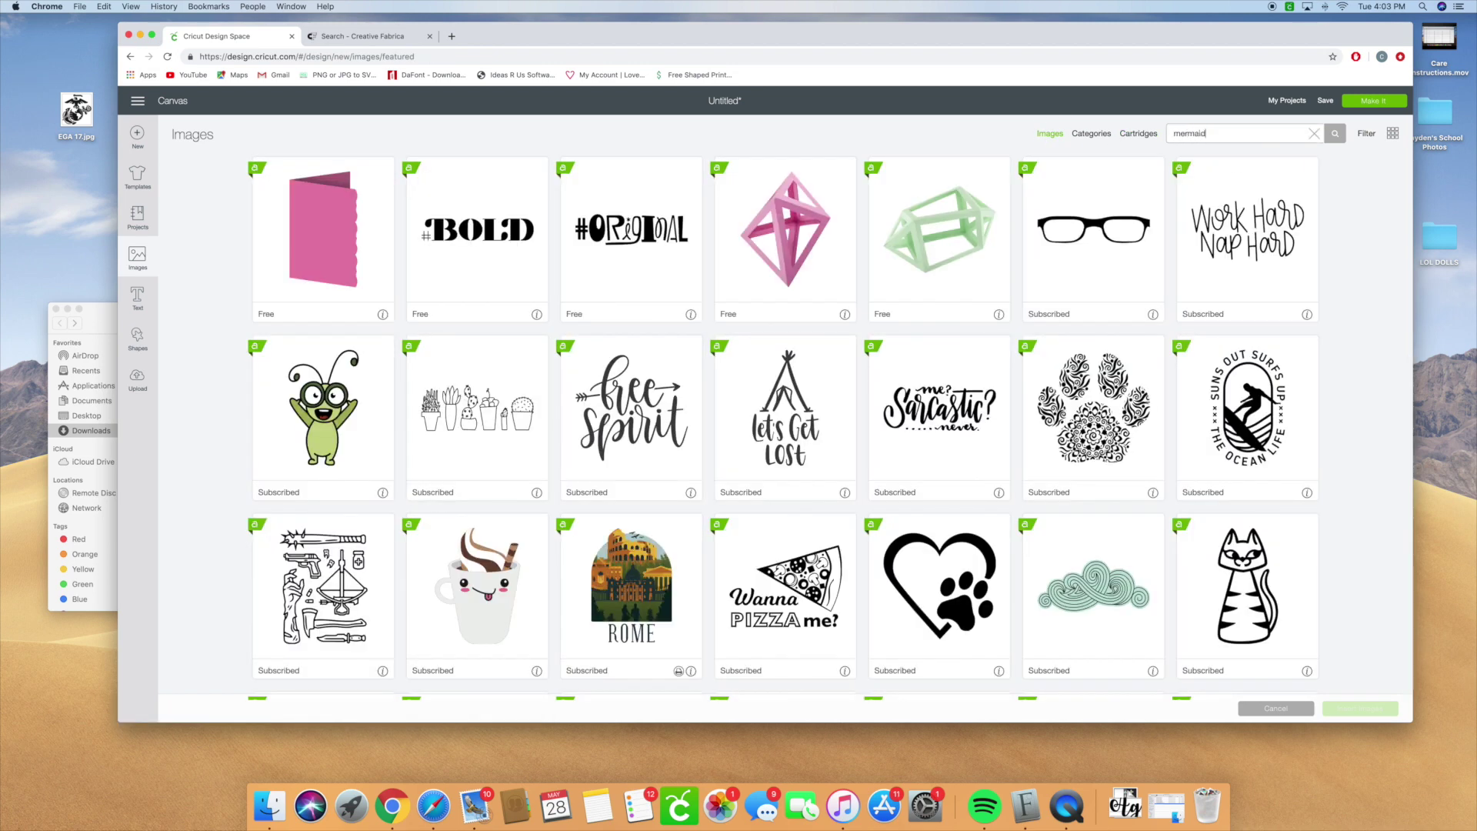
pyautogui.write('rmaid')
pyautogui.press('Return')
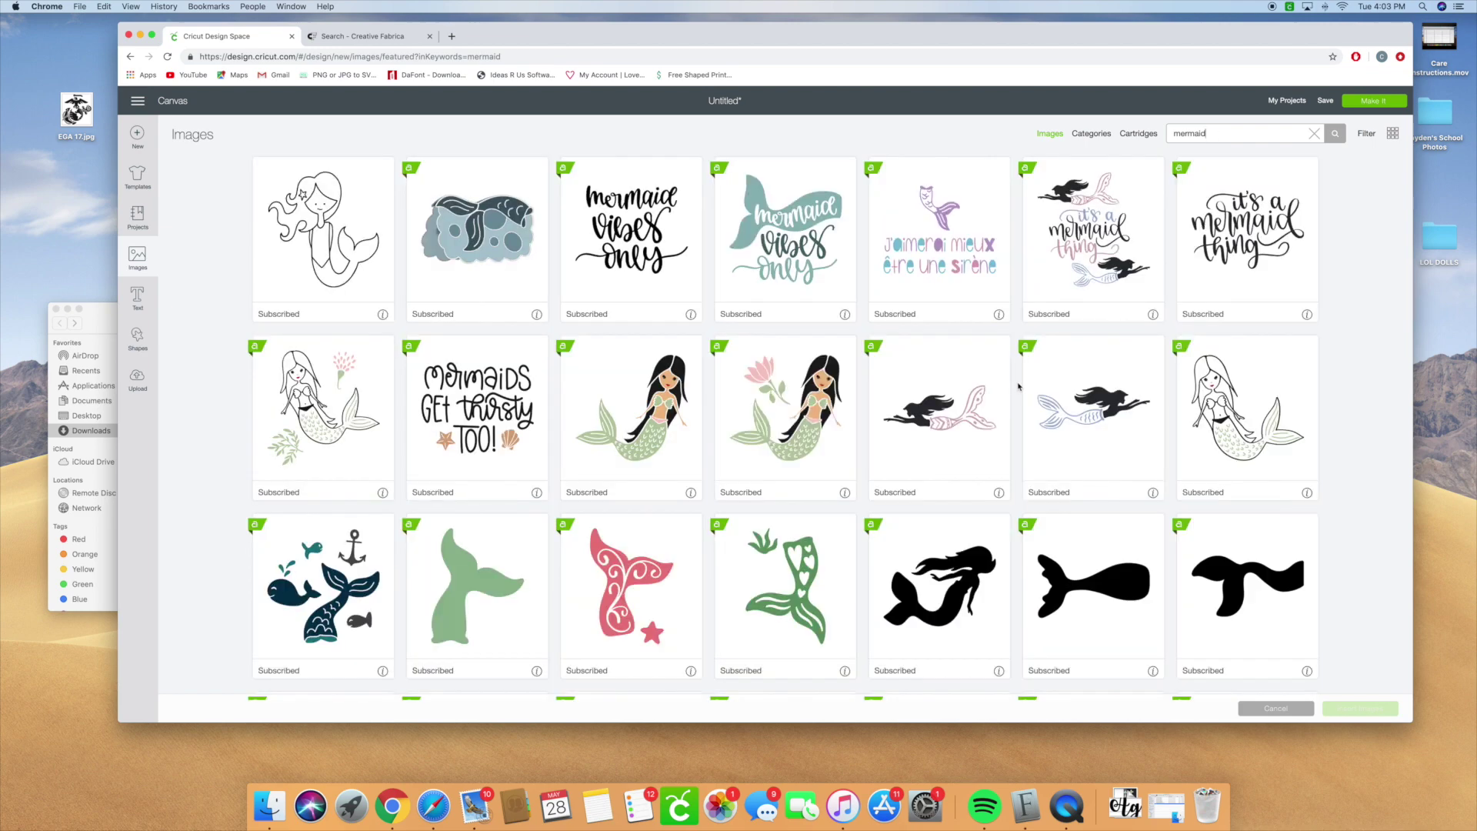
pyautogui.scroll(-10, 1014, 387)
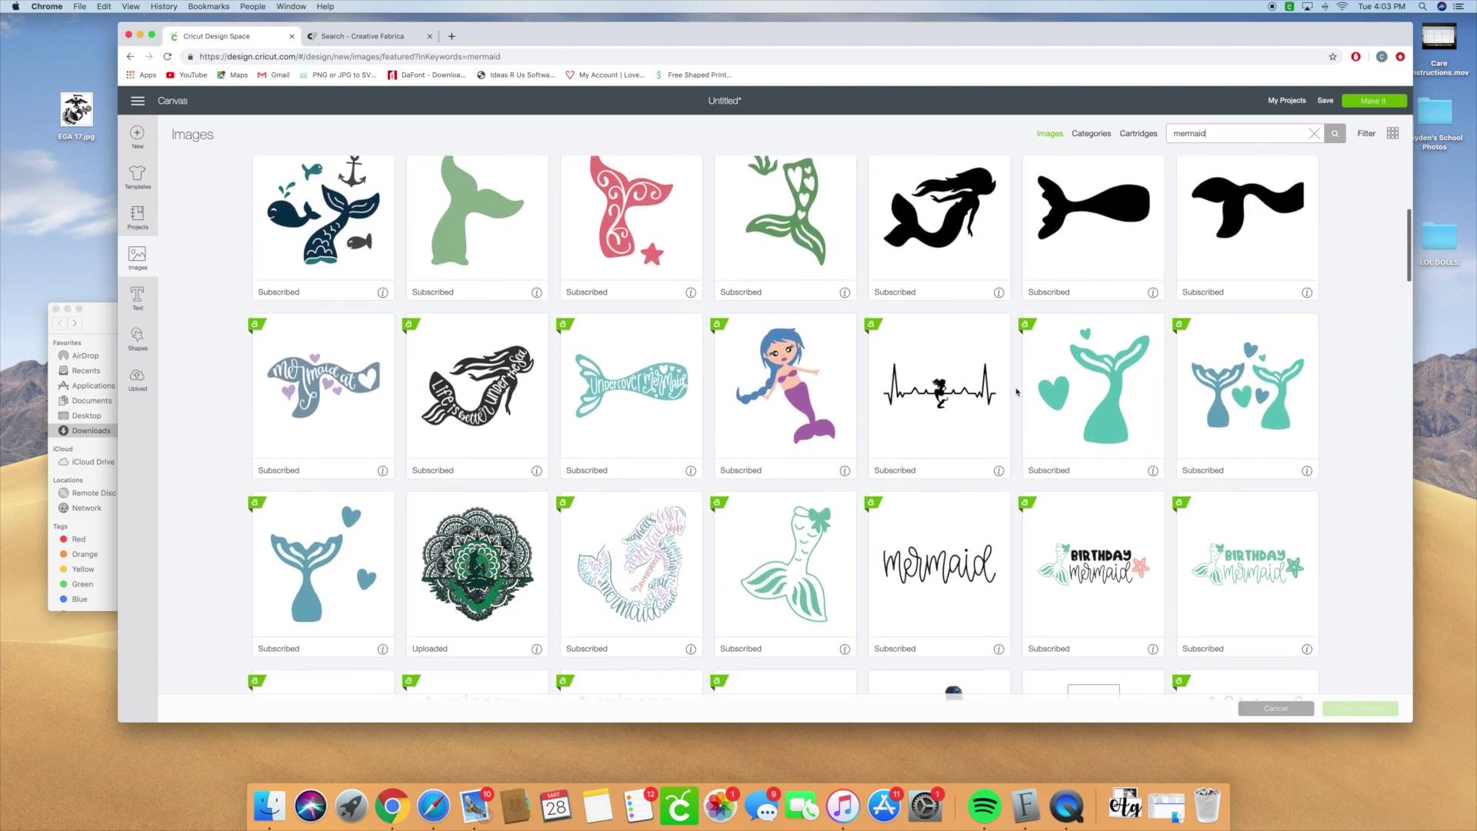
pyautogui.scroll(-2, 1014, 392)
pyautogui.scroll(-12, 1014, 394)
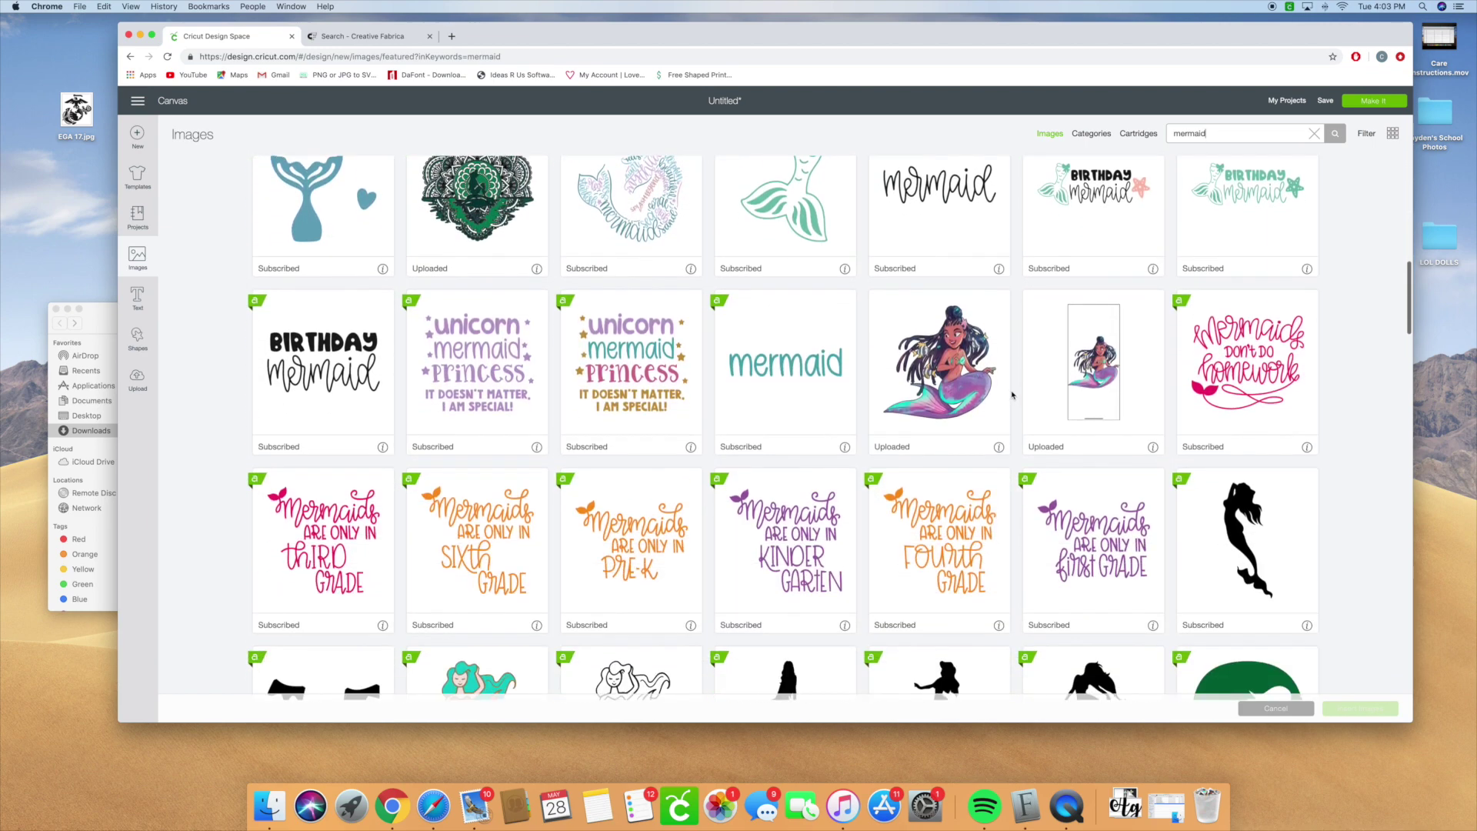
pyautogui.scroll(-16, 1010, 396)
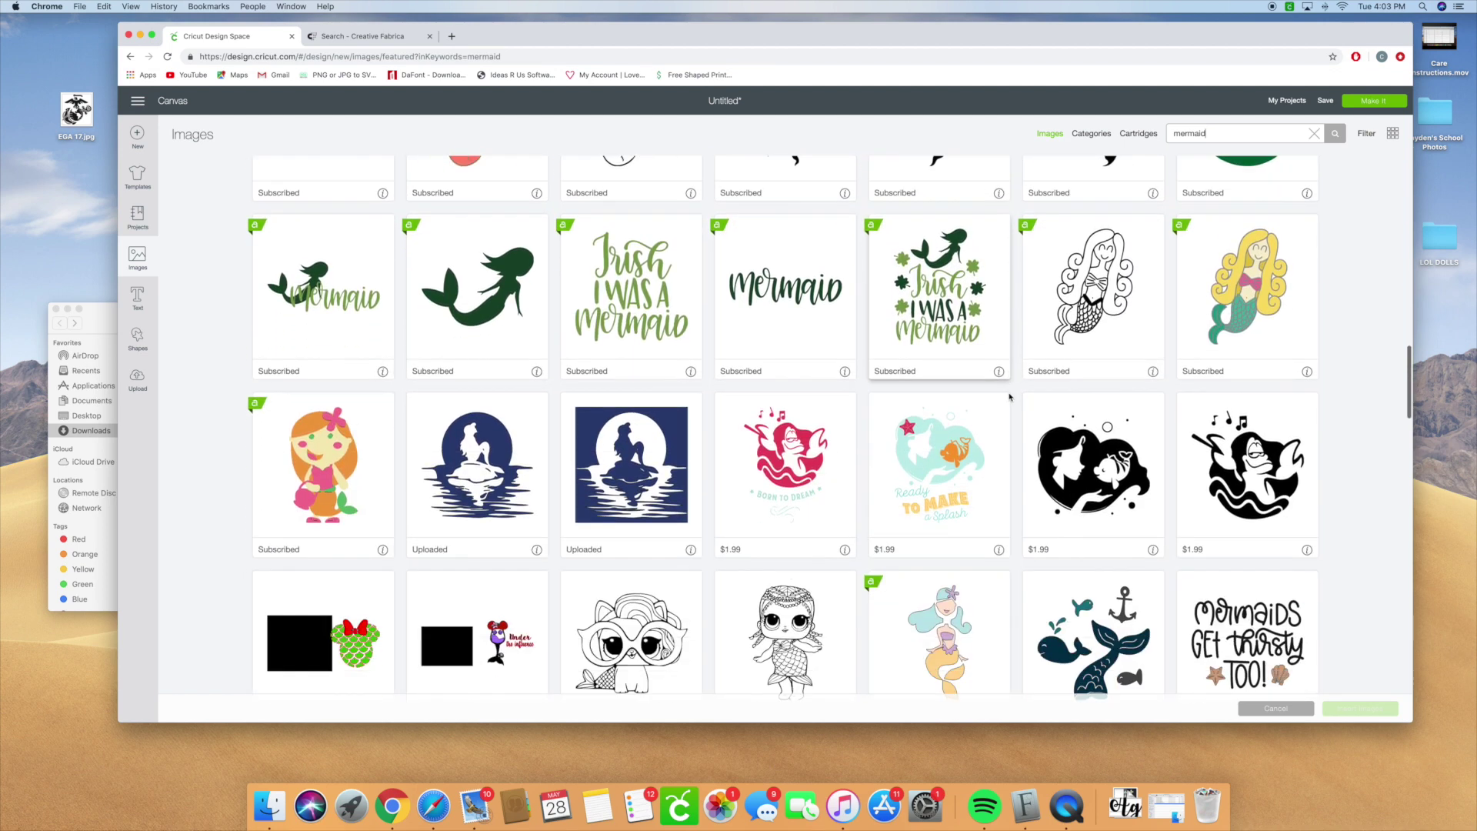
pyautogui.scroll(-3, 1008, 396)
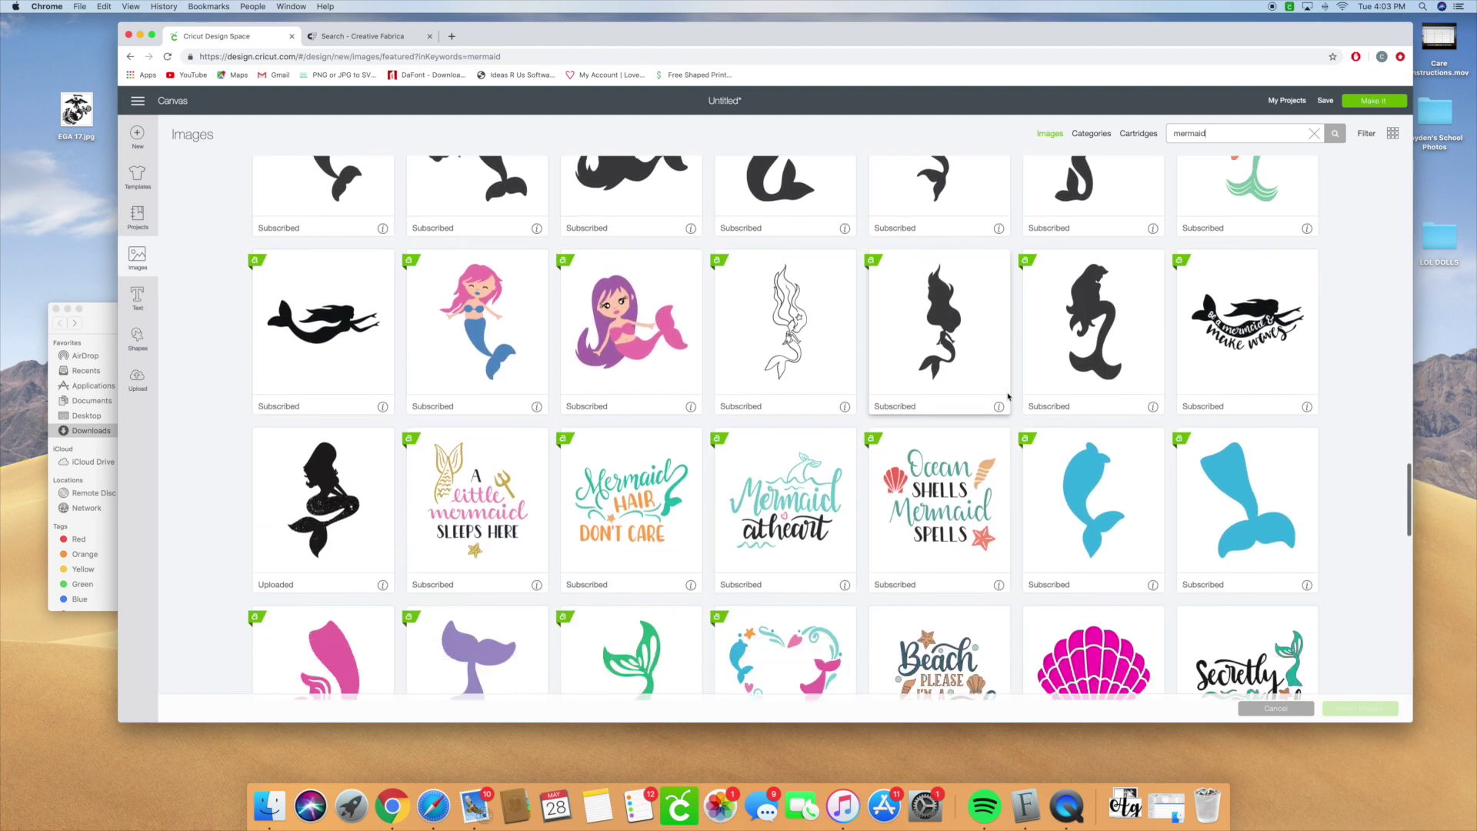
pyautogui.scroll(-8, 1007, 397)
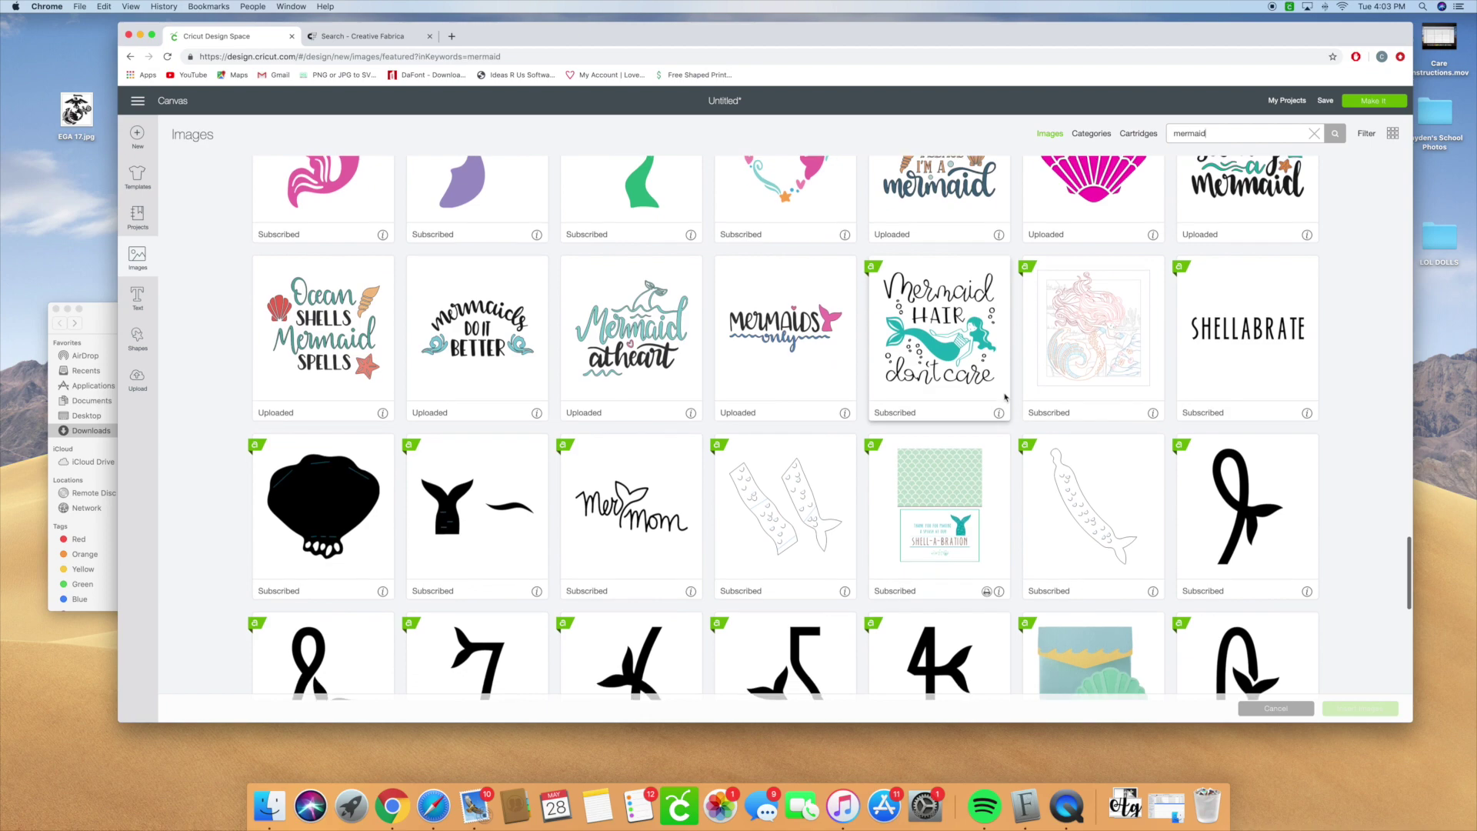
pyautogui.scroll(-12, 1004, 397)
pyautogui.scroll(-14, 1005, 397)
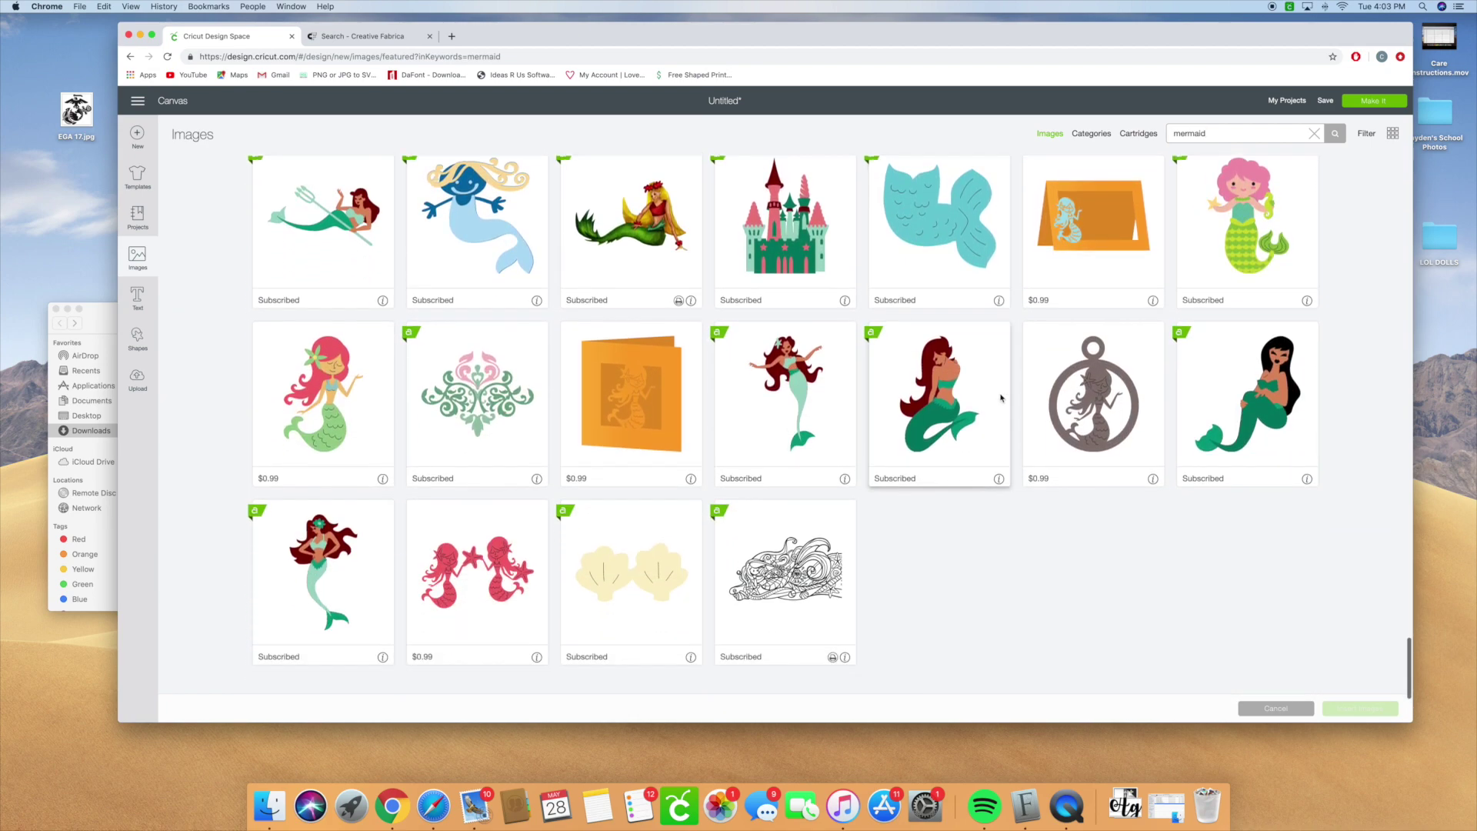
pyautogui.scroll(15, 1001, 397)
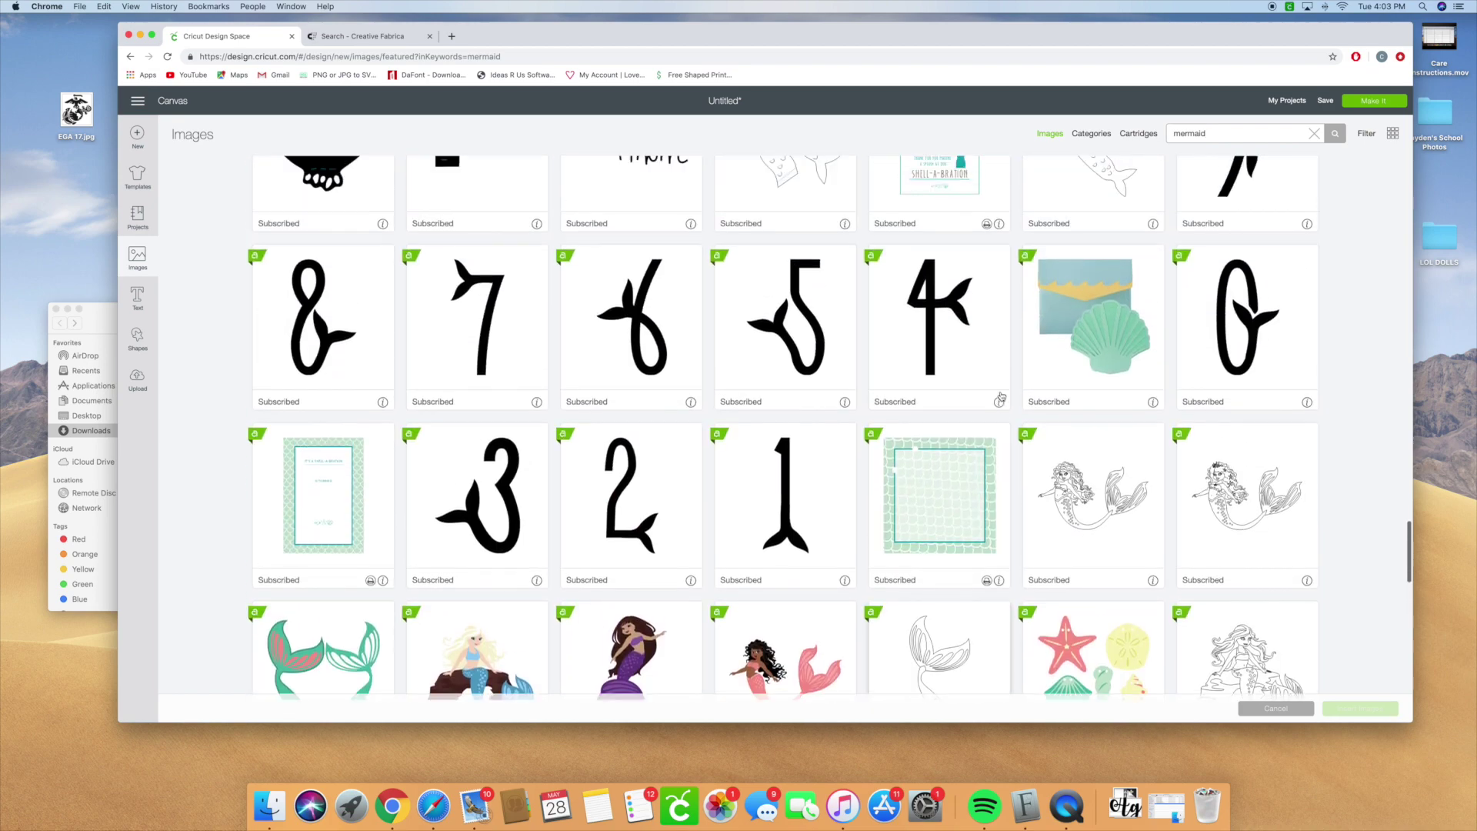
pyautogui.scroll(15, 1001, 397)
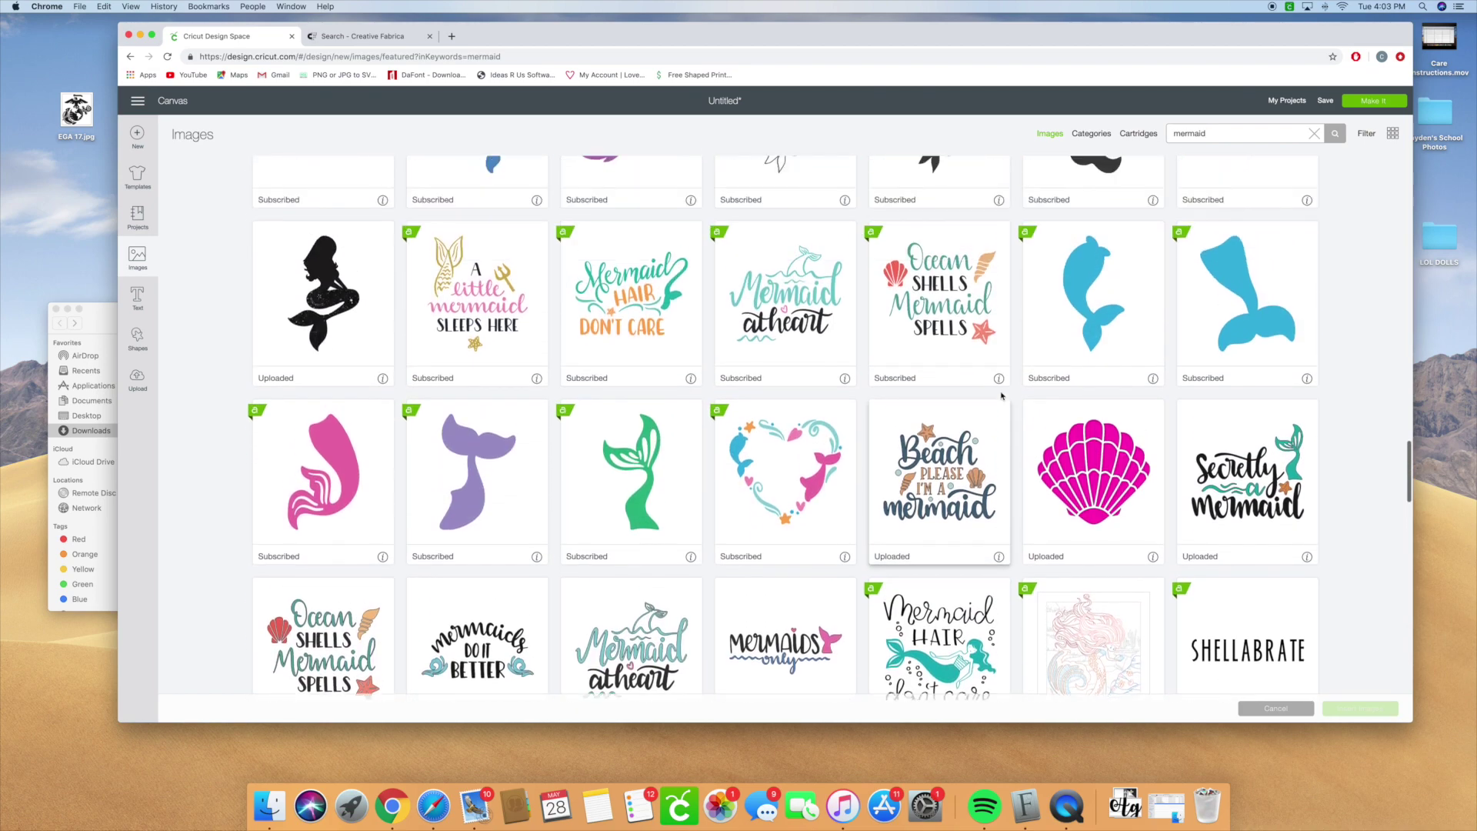
pyautogui.scroll(12, 1000, 395)
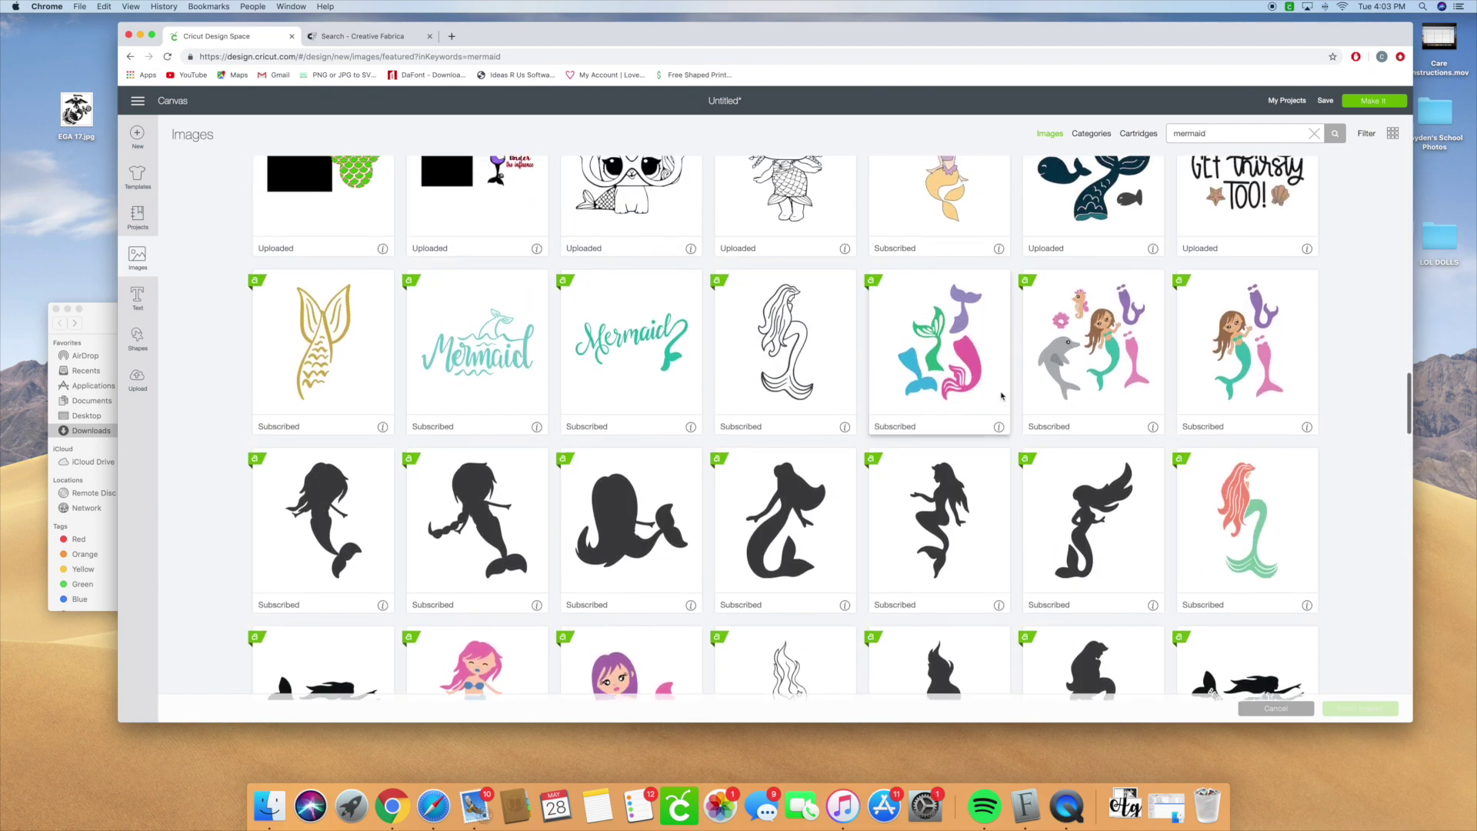
pyautogui.scroll(15, 1000, 395)
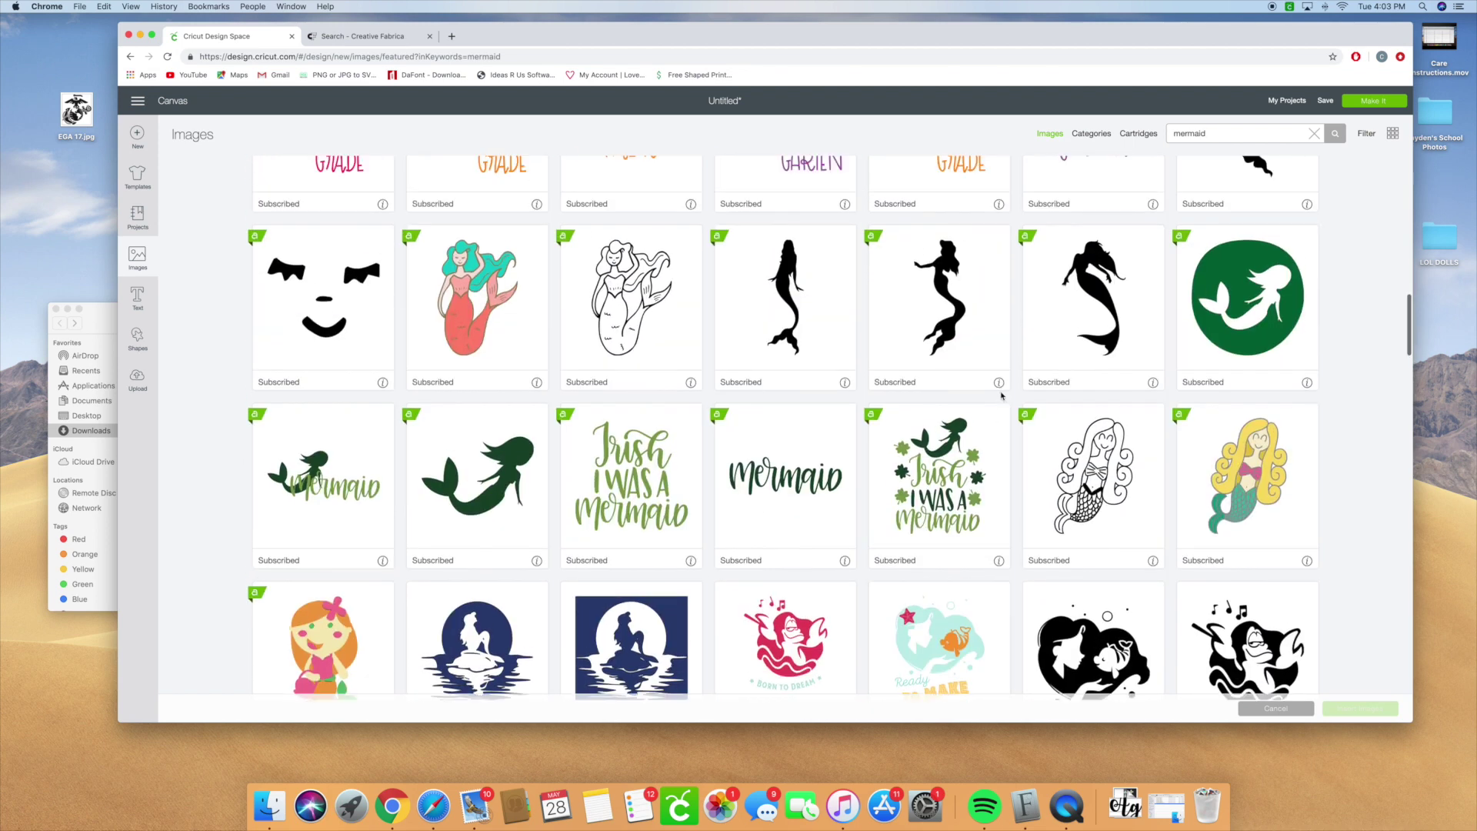
pyautogui.scroll(8, 1001, 395)
pyautogui.scroll(3, 1000, 395)
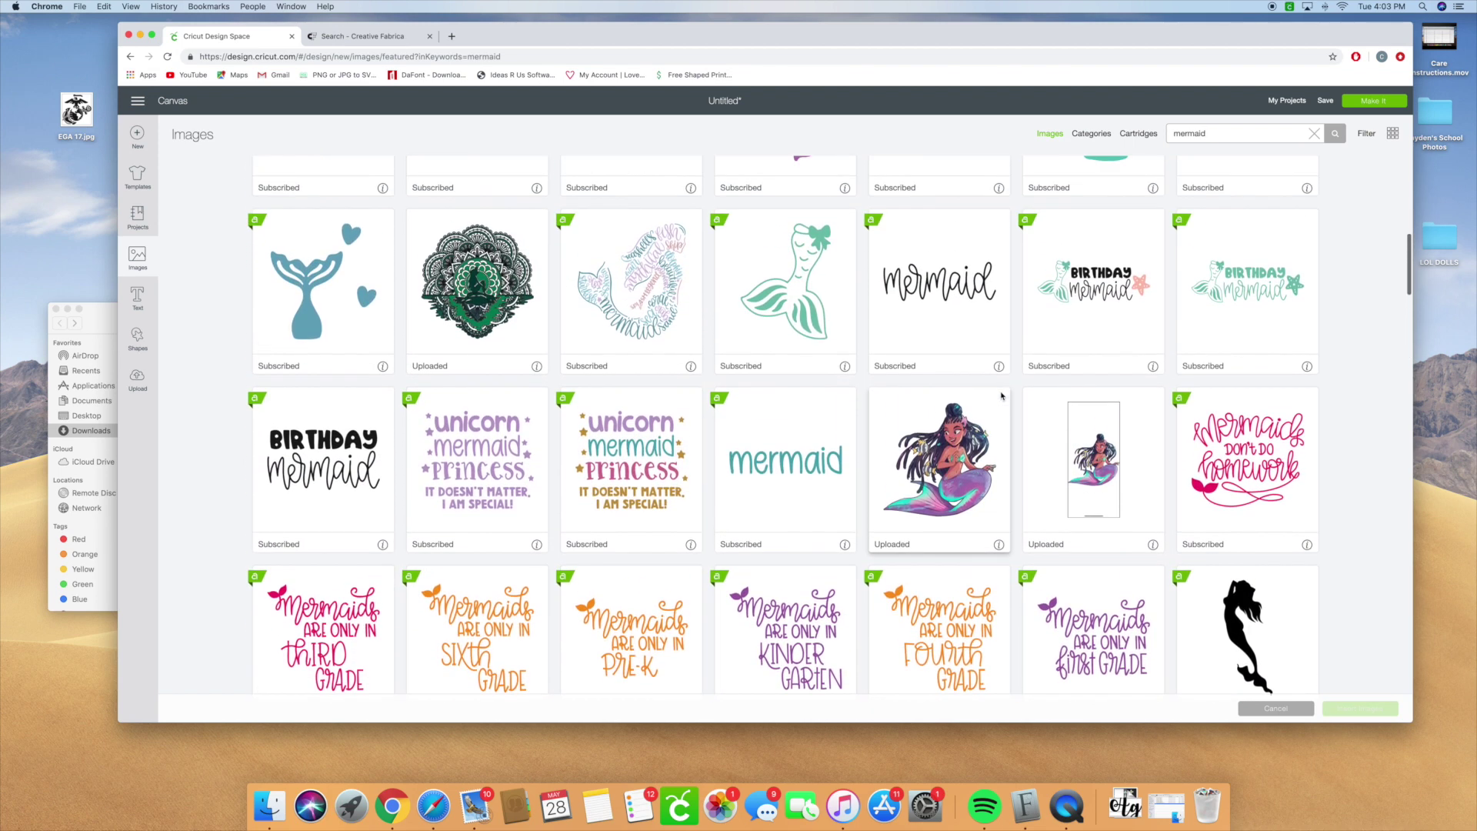
pyautogui.scroll(10, 1001, 396)
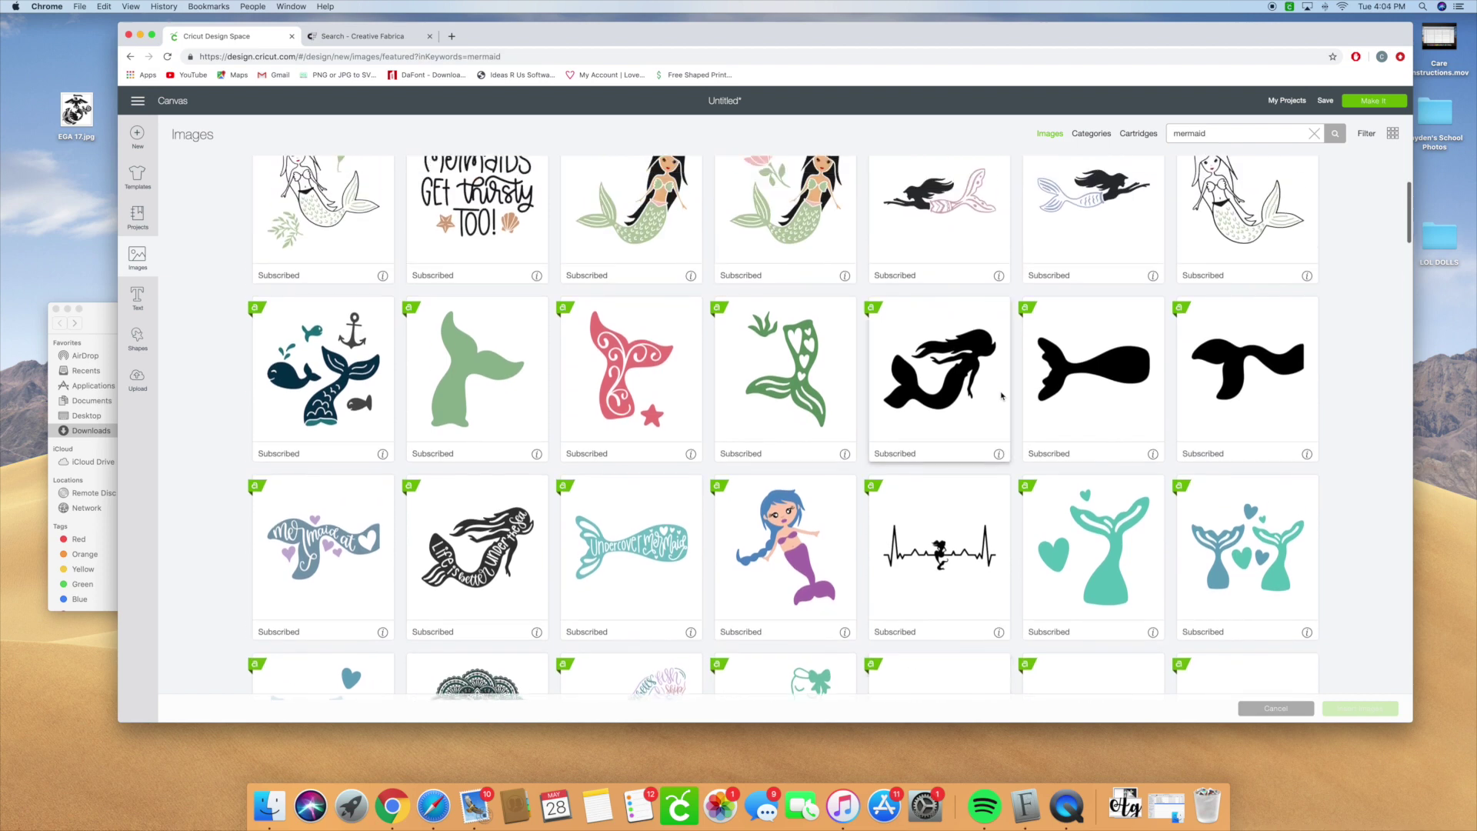
pyautogui.click(1138, 135)
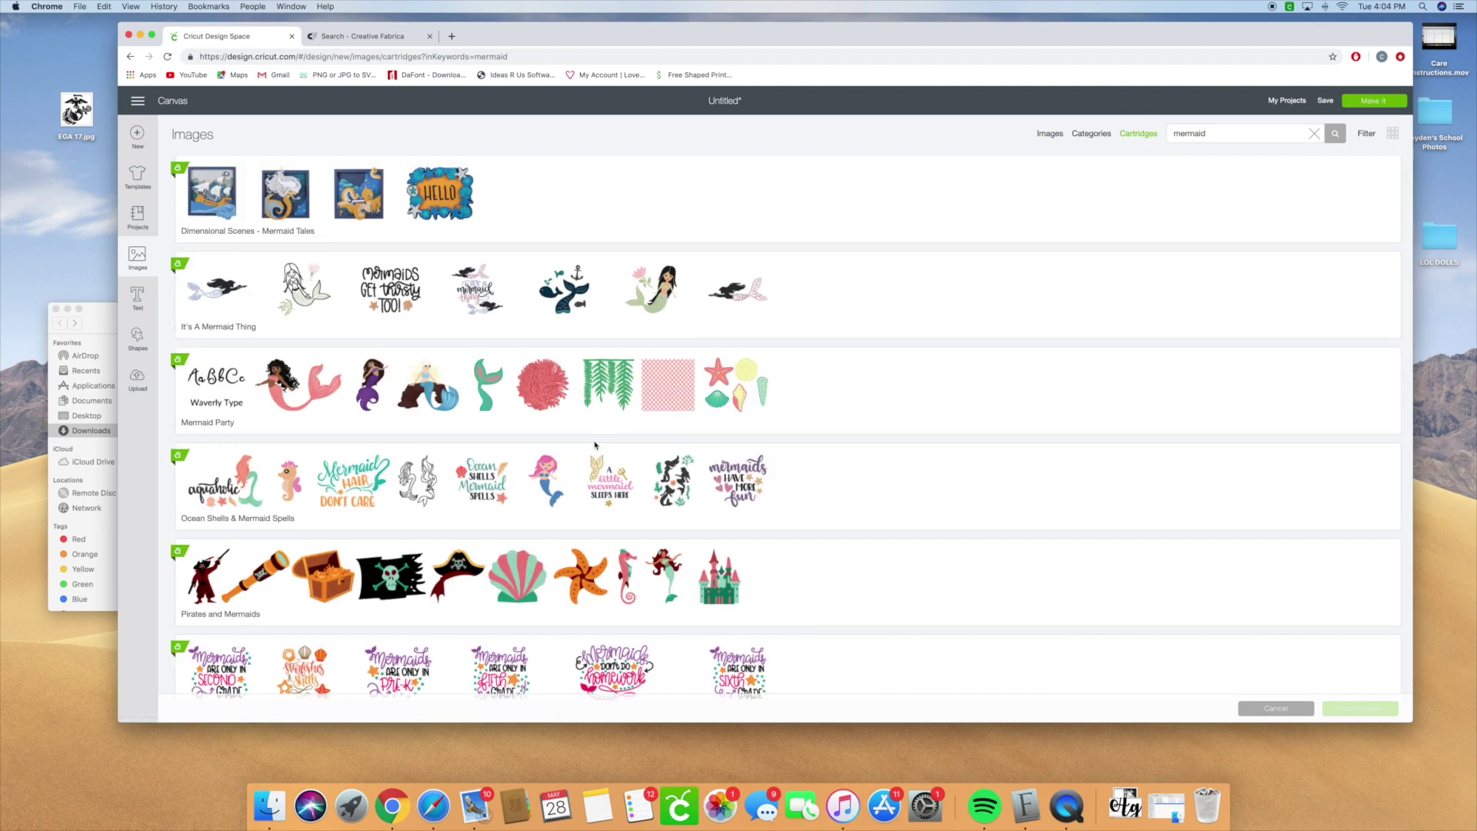
# Open the Ocean Shells & Mermaid Spells cartridge and select the teal Mermaid script image
pyautogui.click(358, 492)
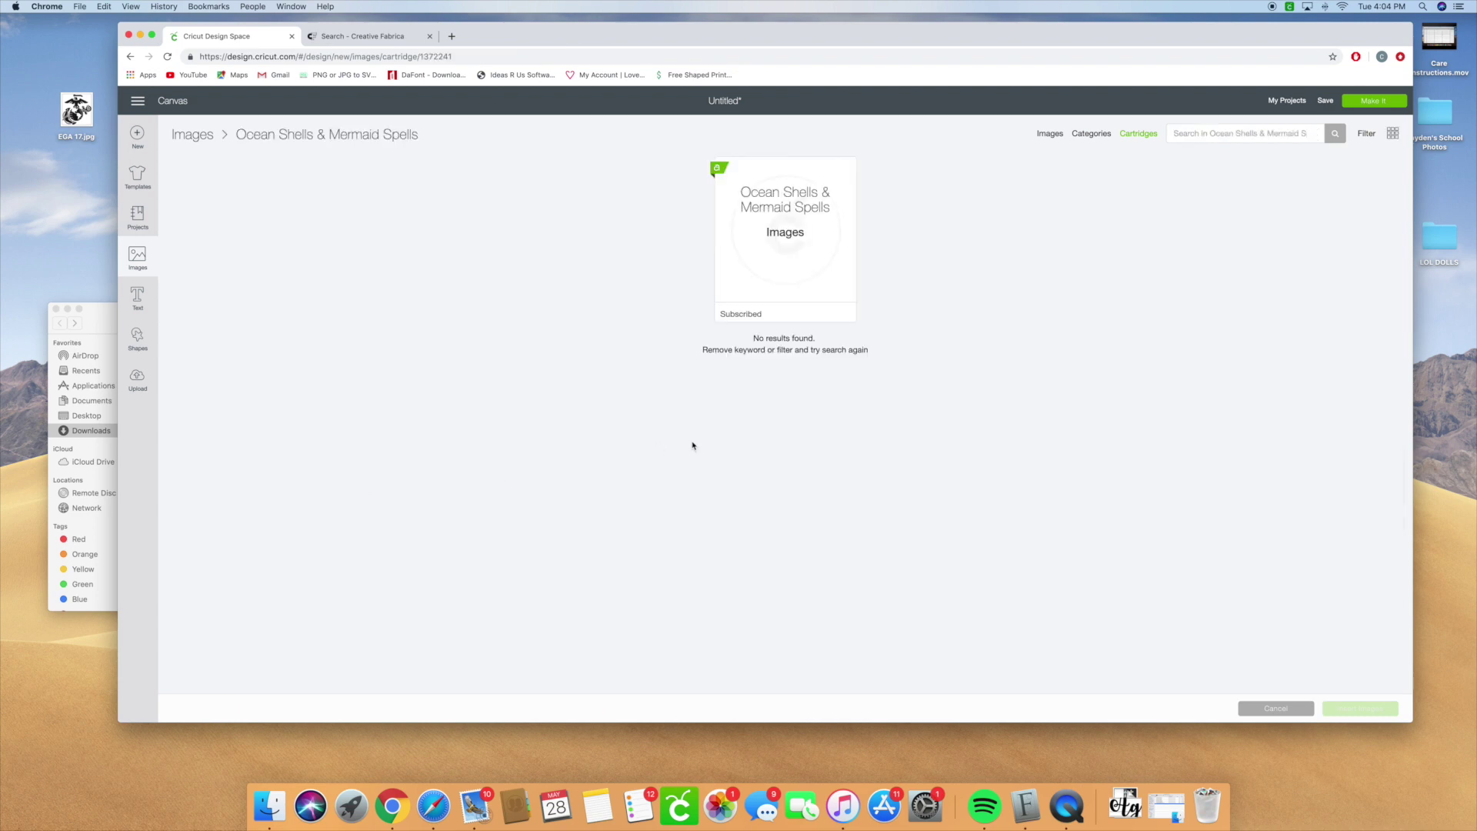
pyautogui.scroll(-10, 737, 441)
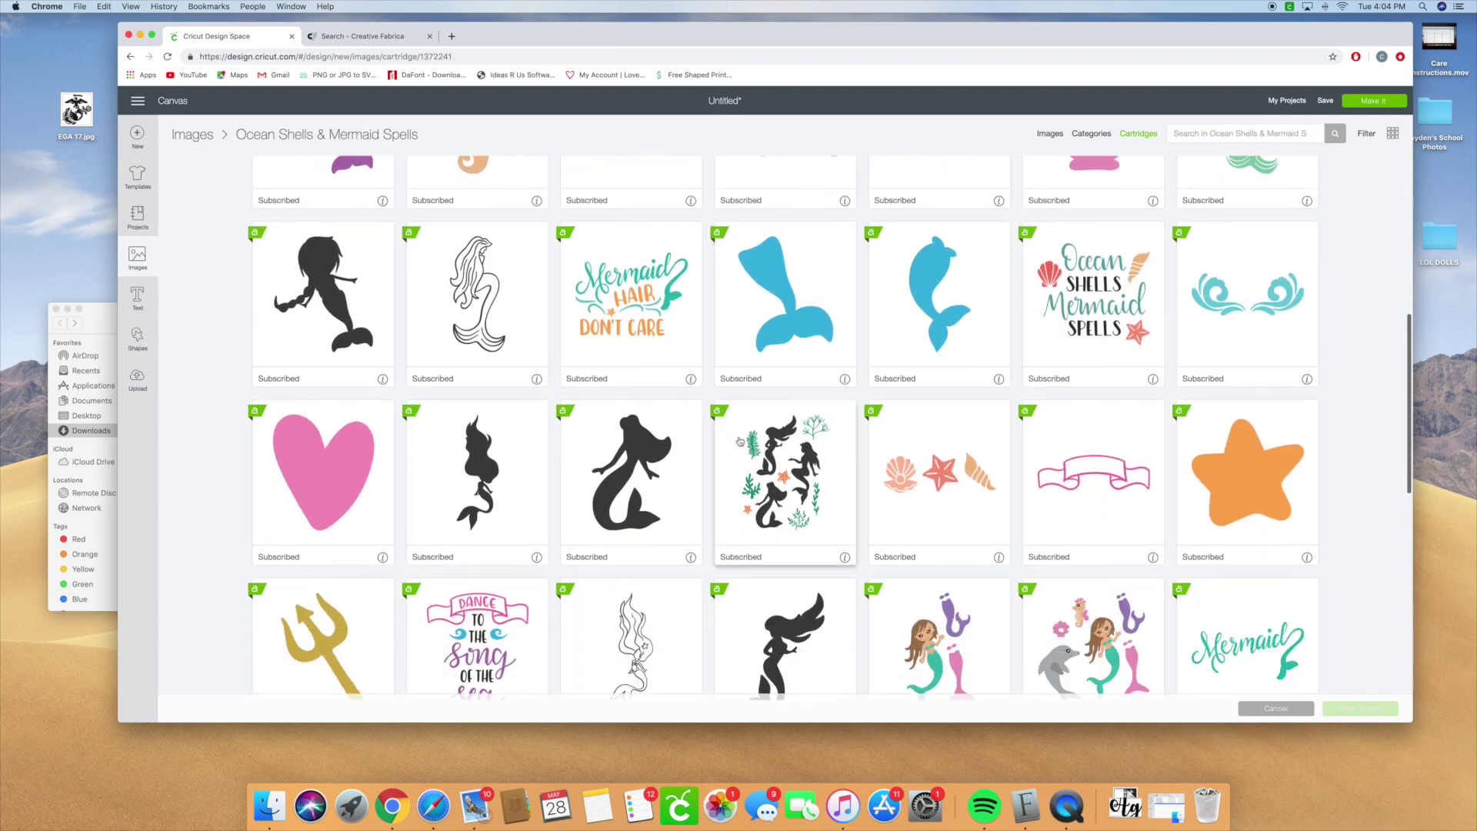
pyautogui.click(646, 300)
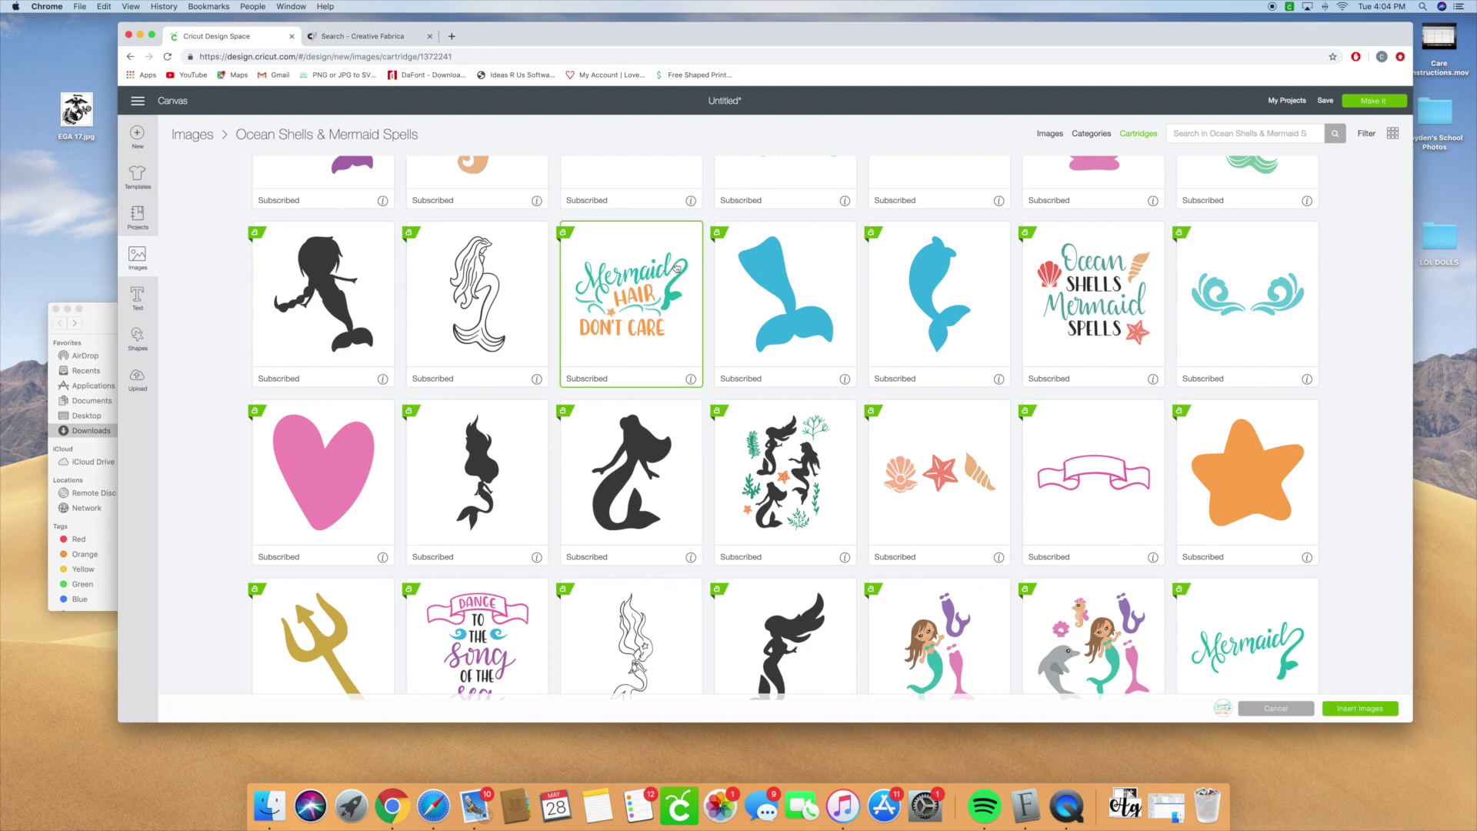
pyautogui.scroll(1, 663, 338)
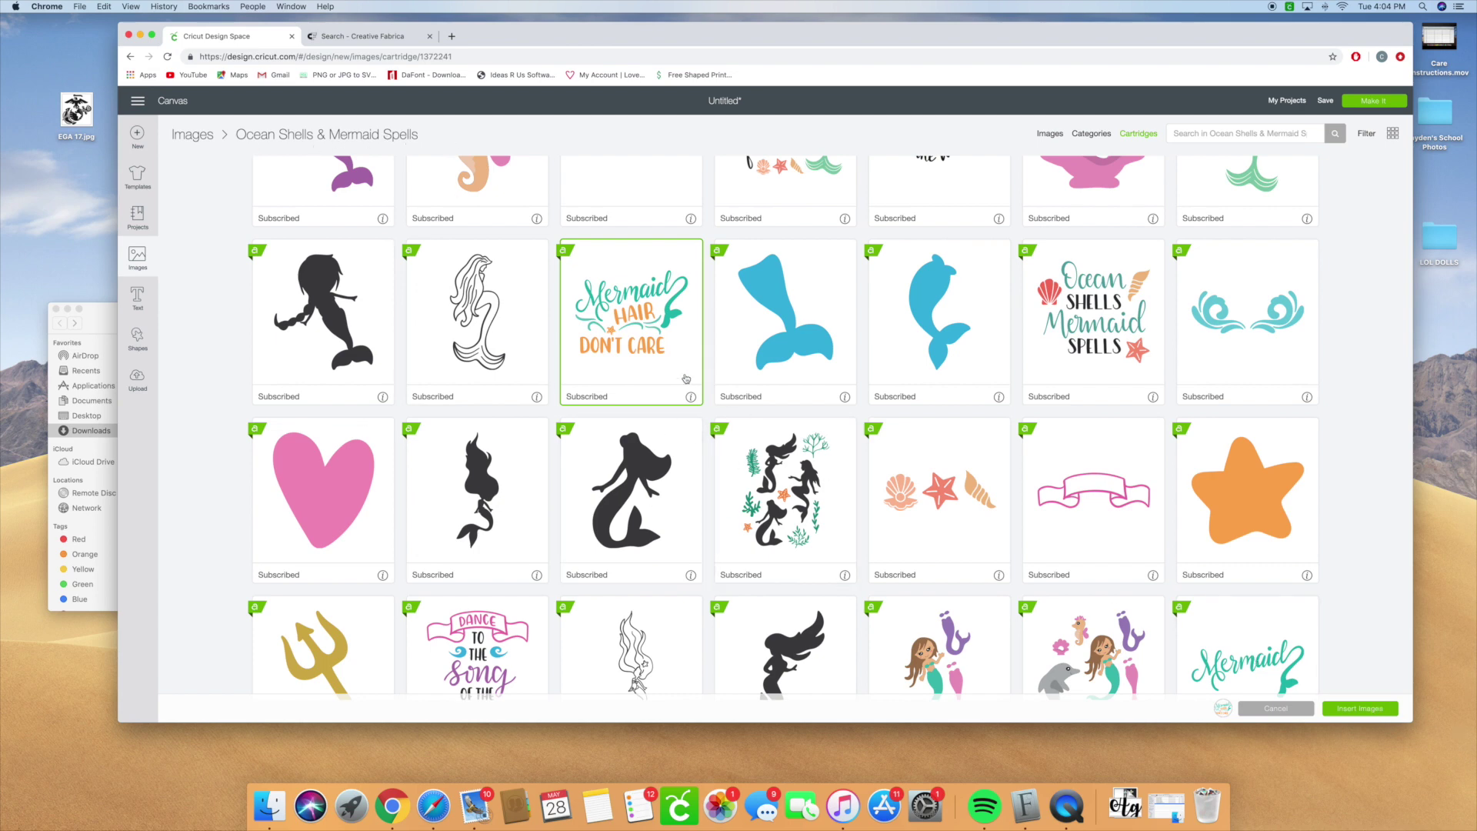
pyautogui.click(631, 323)
pyautogui.scroll(-2, 1311, 590)
pyautogui.scroll(-2, 1311, 591)
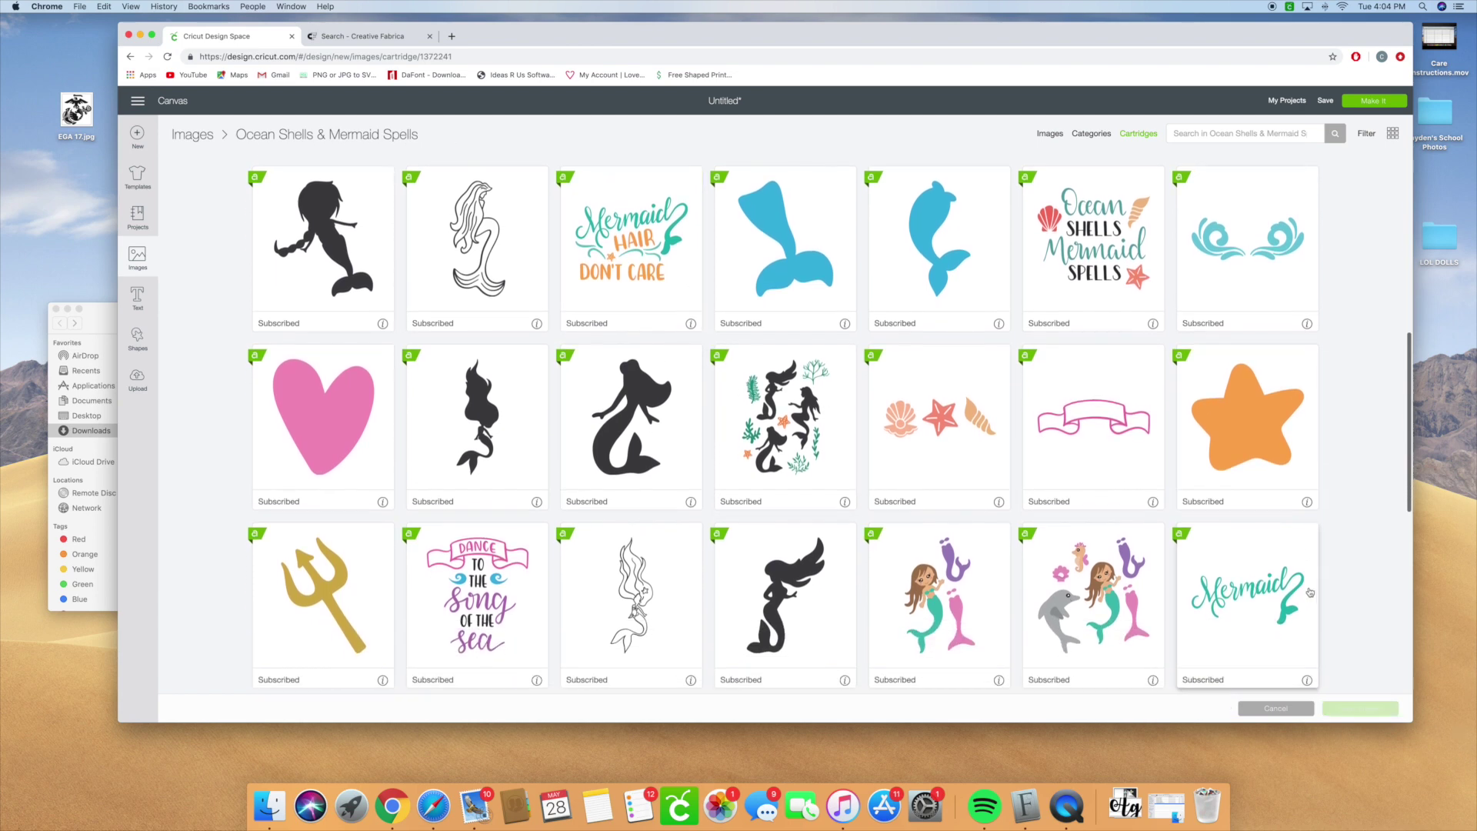
pyautogui.click(1238, 600)
# Insert the Mermaid script image, enlarge it to about 6.5 inches, and place it right of the 1
pyautogui.click(1369, 709)
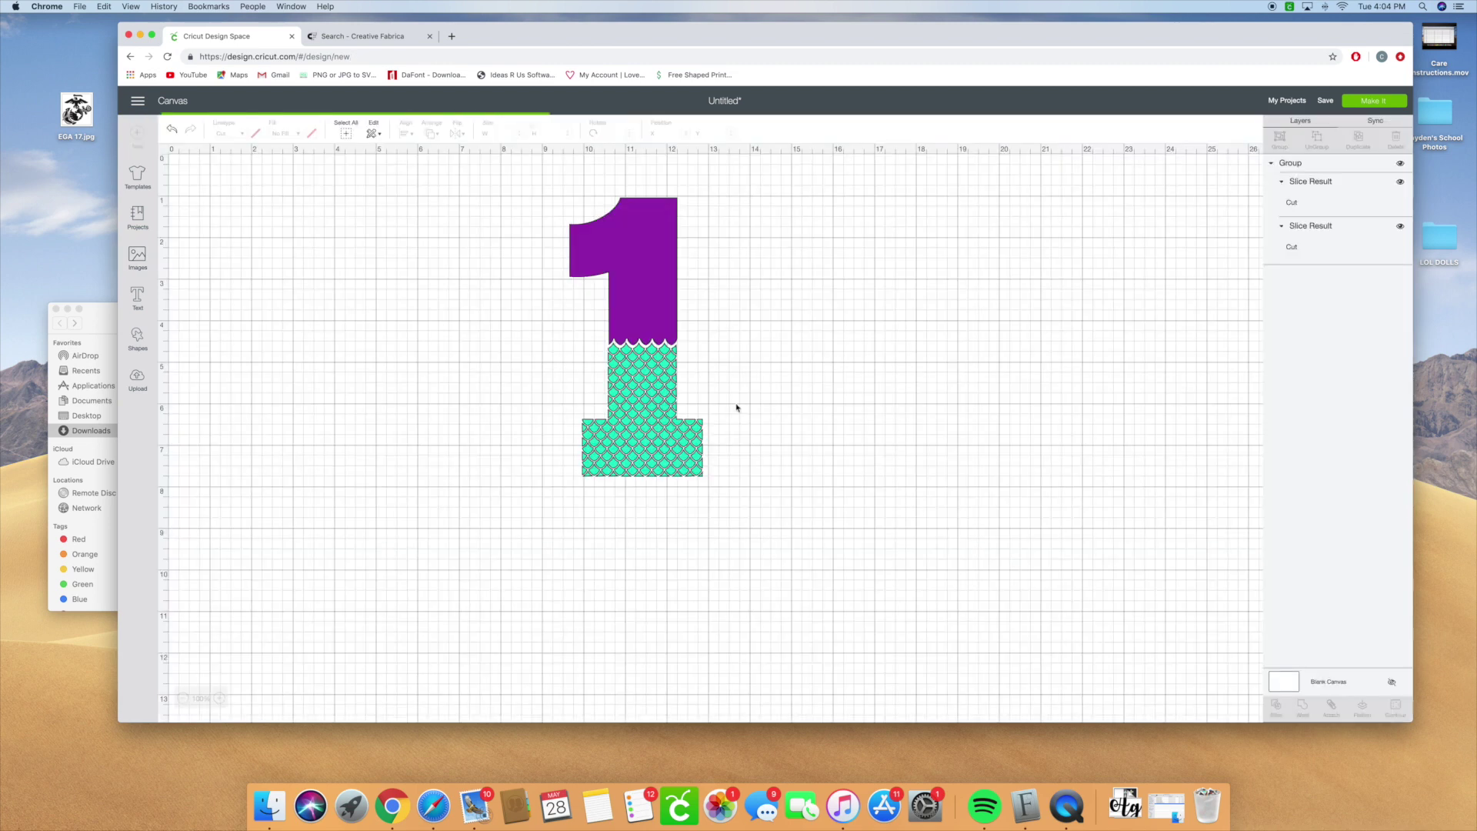
pyautogui.moveTo(425, 326); pyautogui.dragTo(528, 400)
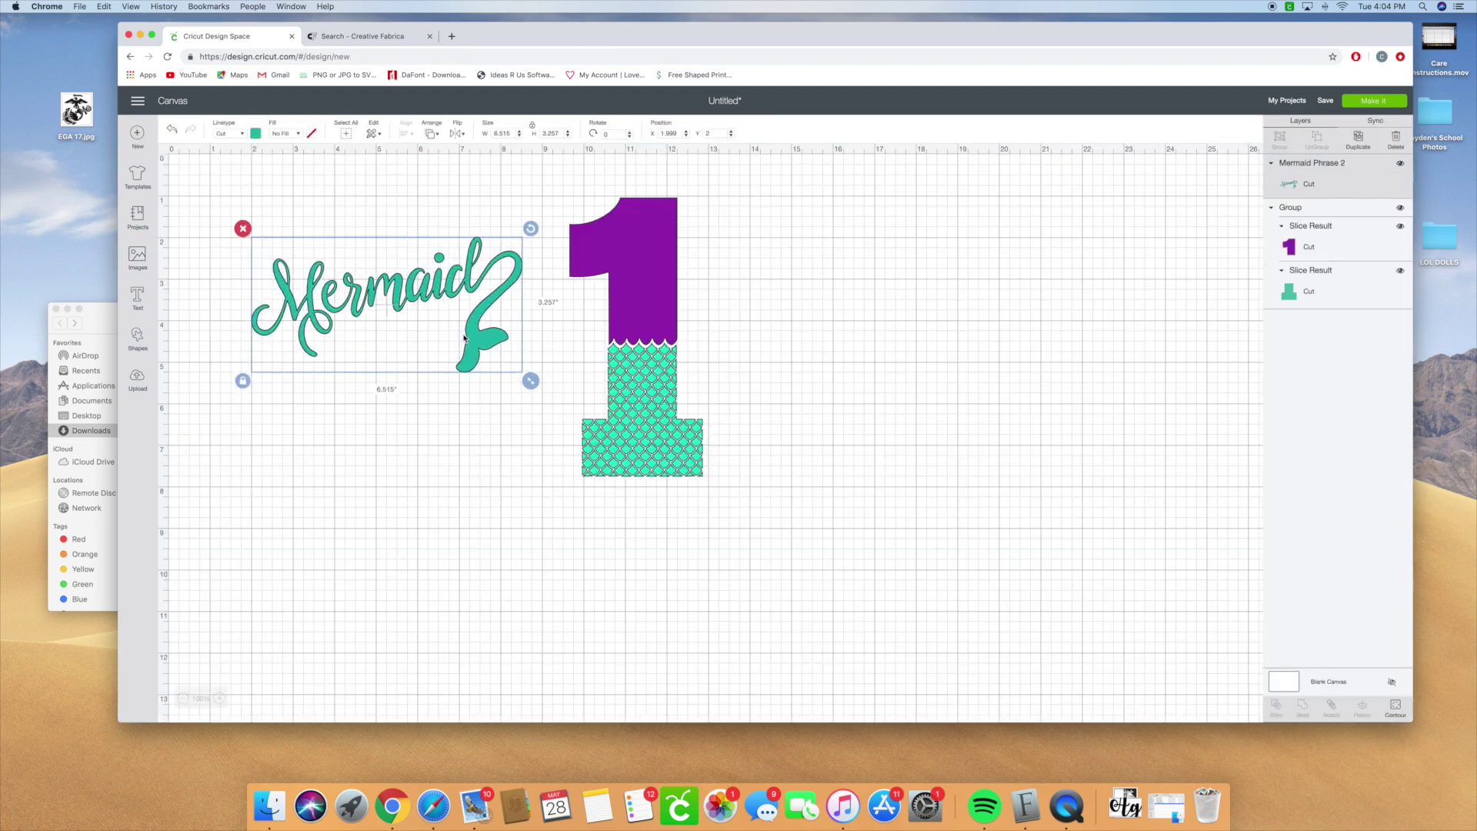
pyautogui.moveTo(473, 336); pyautogui.dragTo(973, 393)
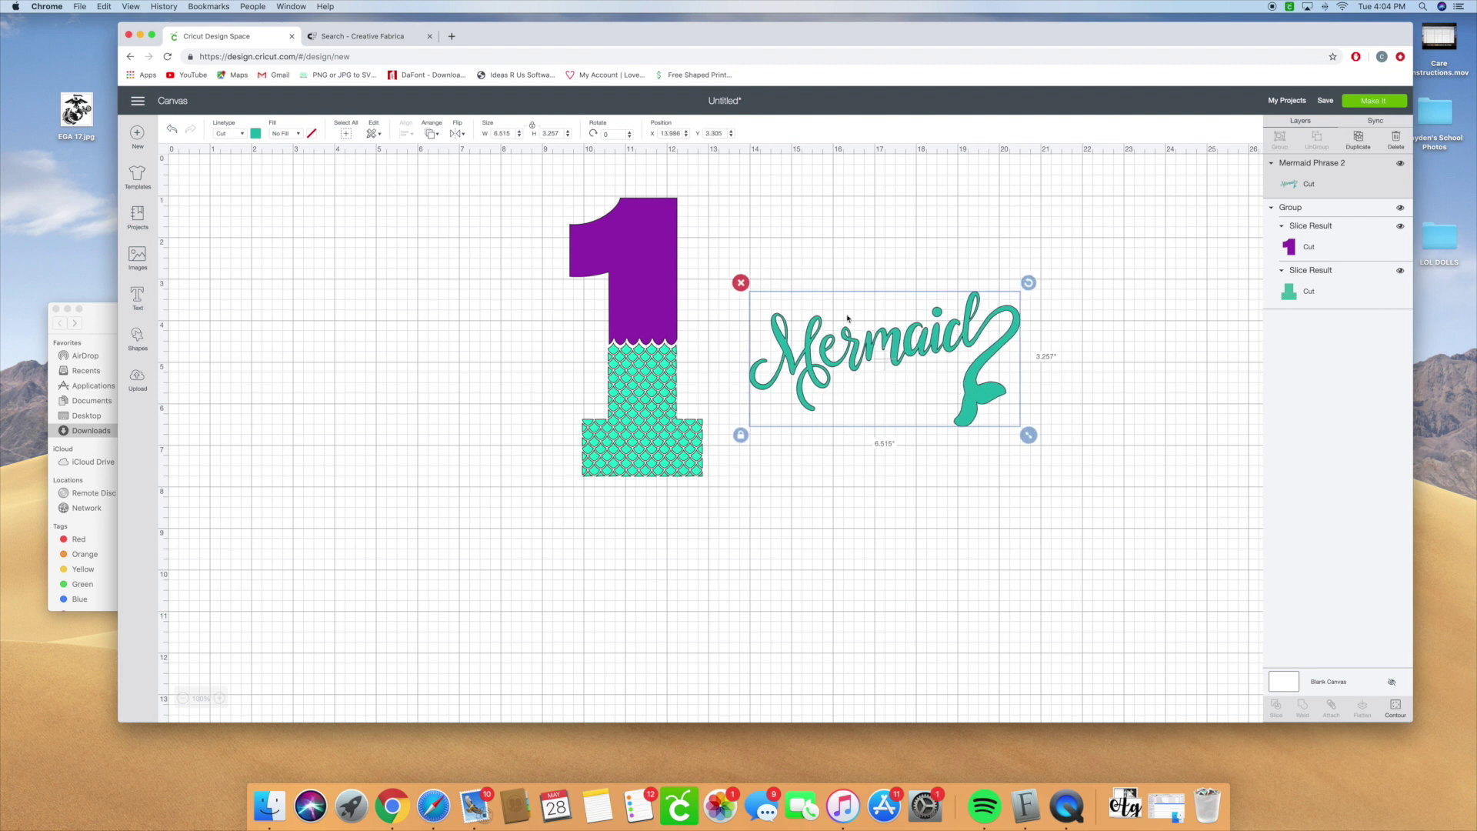
# Slice the Mermaid text with a wide square-based rectangle tilted about 4 degrees
pyautogui.click(137, 339)
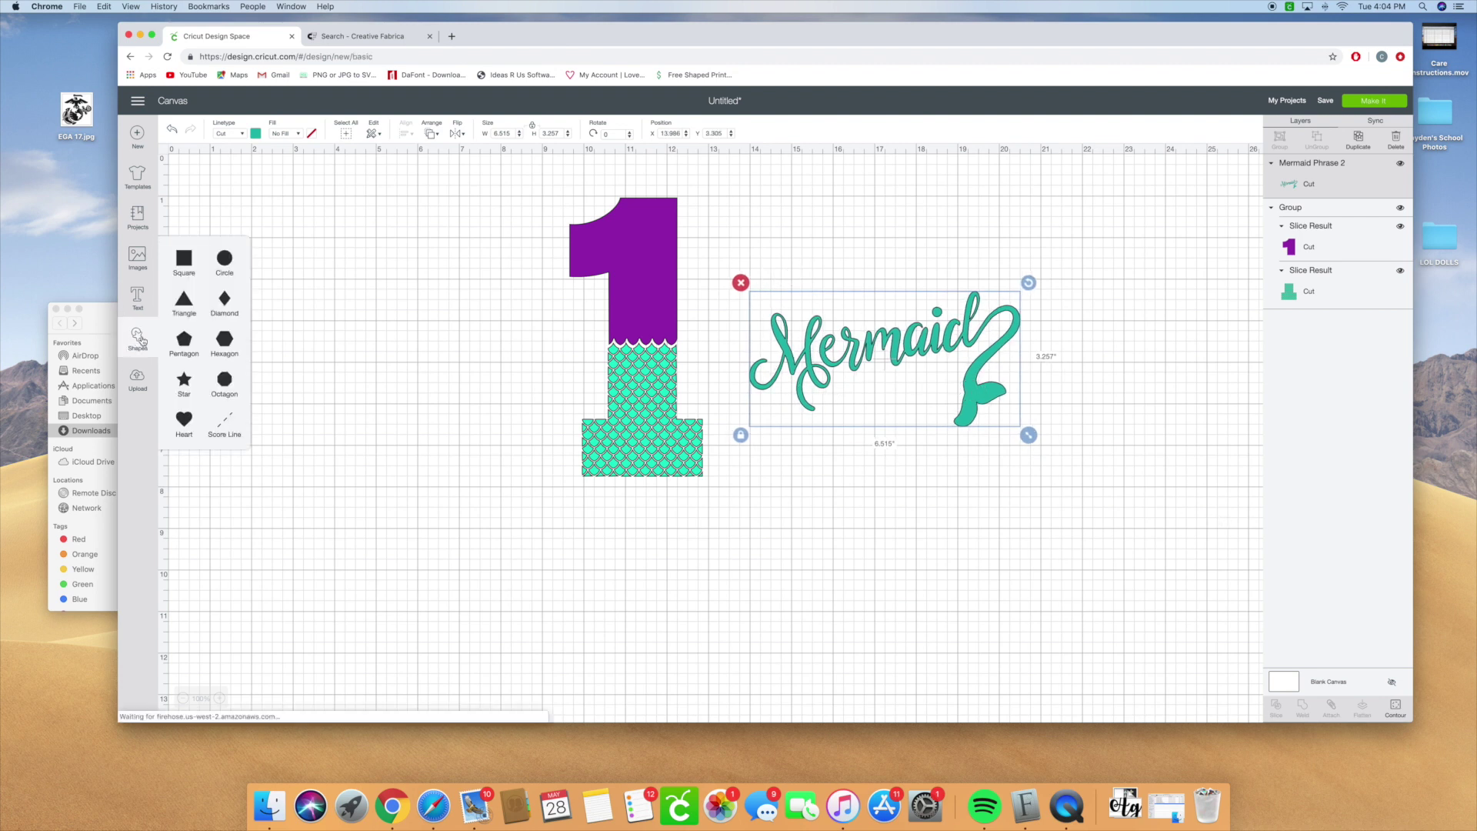
pyautogui.click(184, 258)
pyautogui.moveTo(382, 331); pyautogui.dragTo(848, 355)
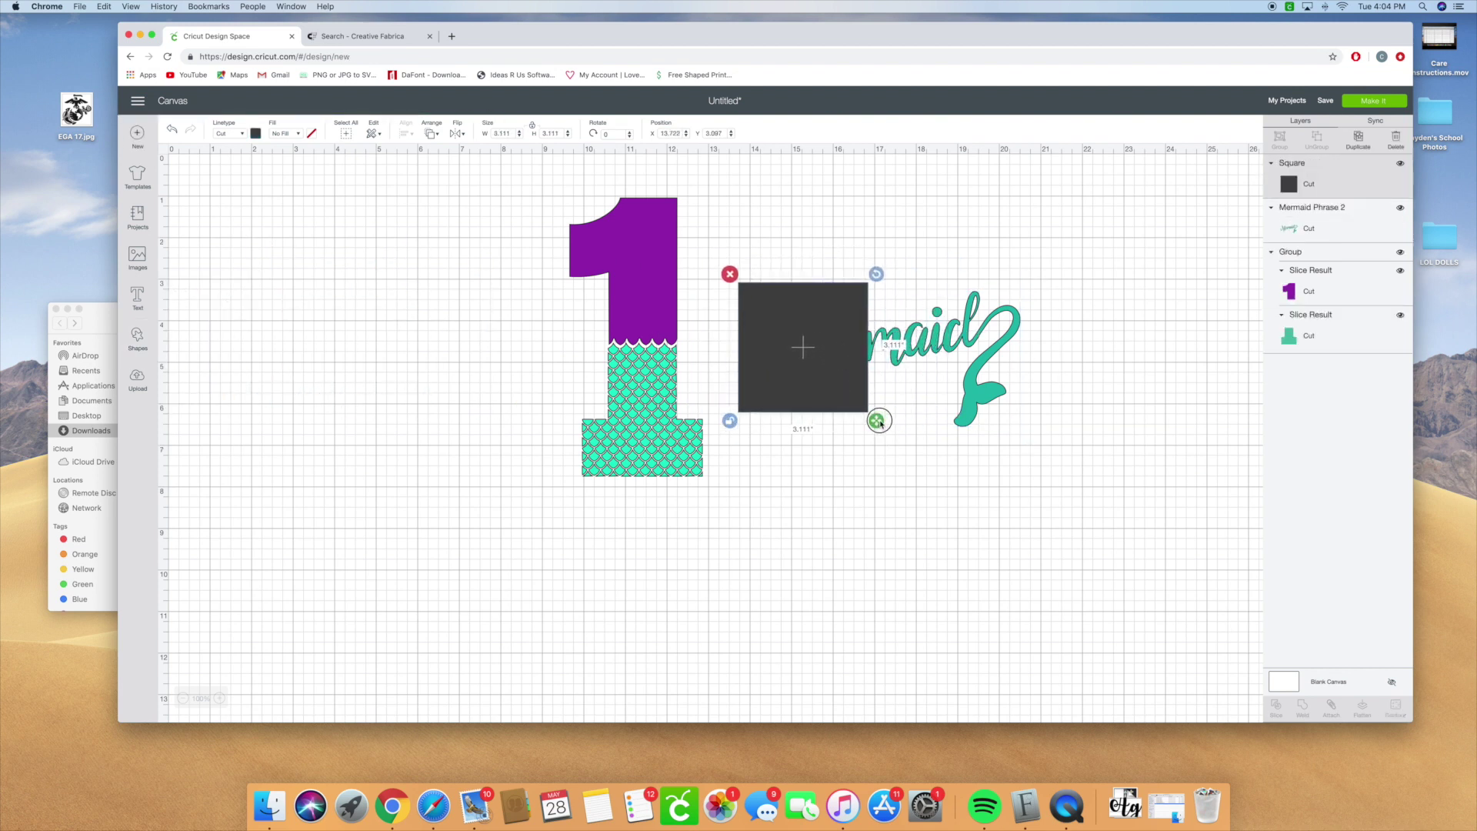
pyautogui.moveTo(876, 420); pyautogui.dragTo(983, 367)
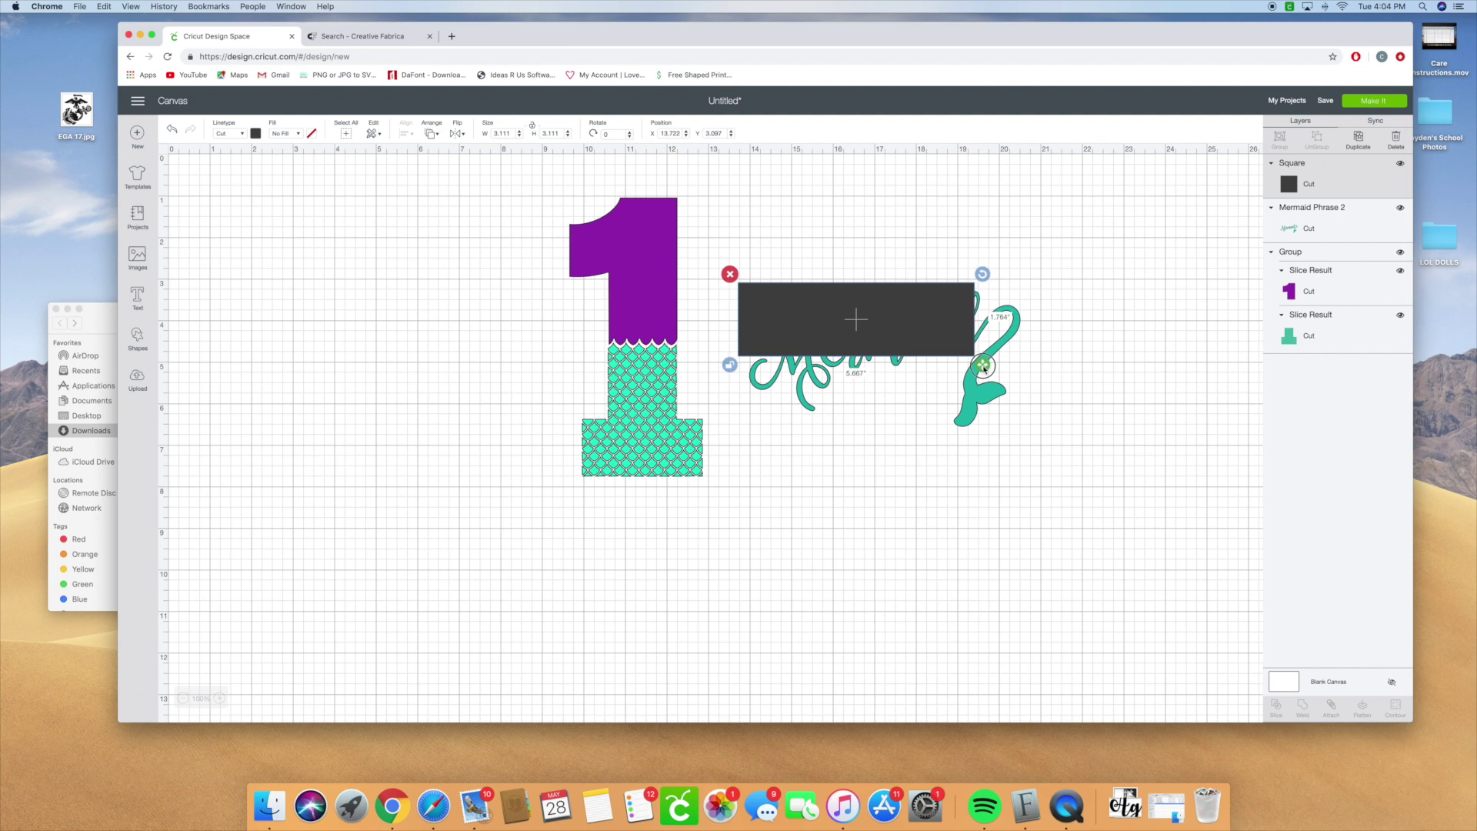
pyautogui.moveTo(983, 274); pyautogui.dragTo(985, 266)
pyautogui.moveTo(927, 320); pyautogui.dragTo(925, 315)
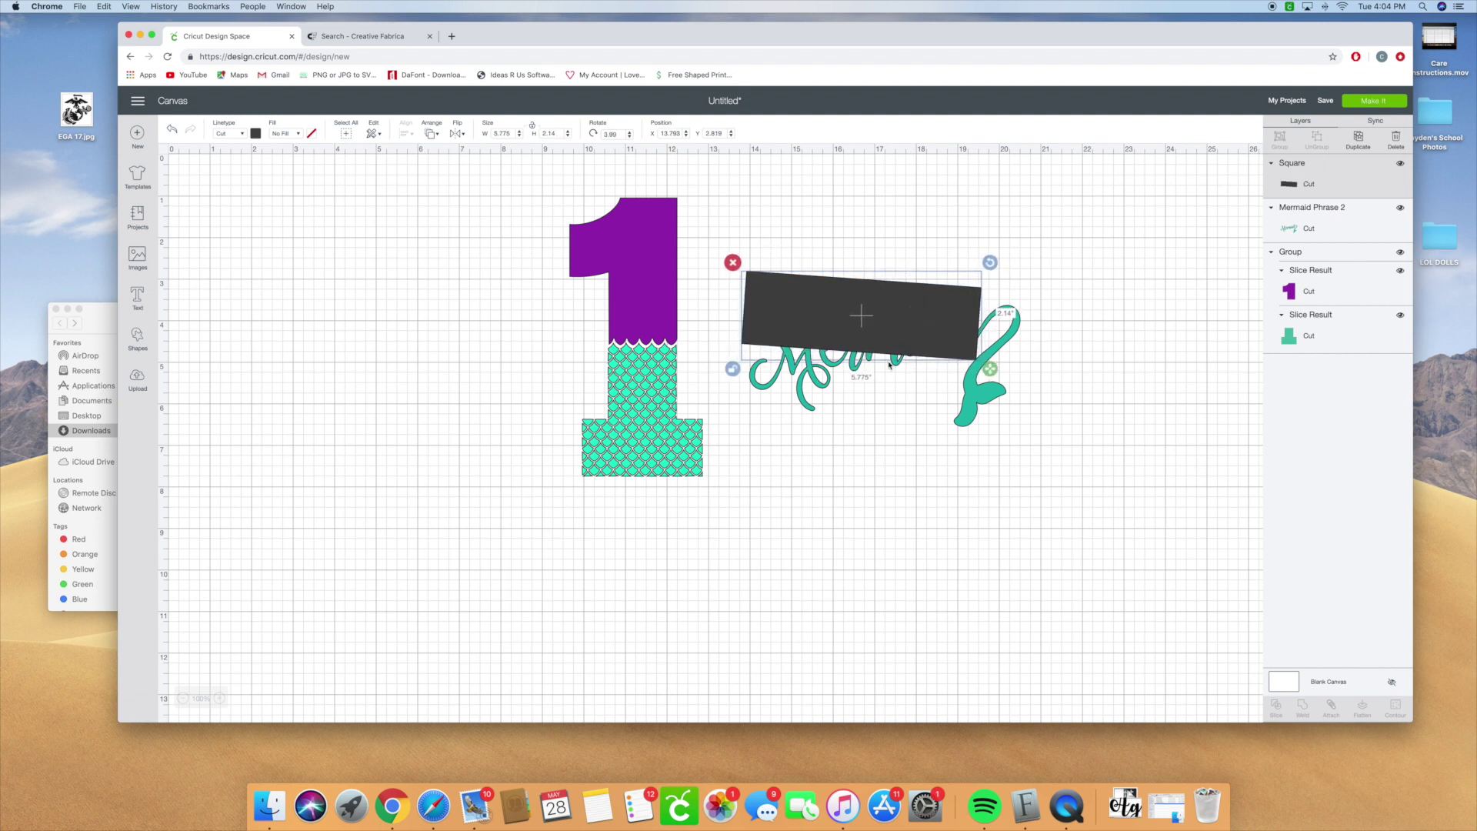
pyautogui.moveTo(1112, 275); pyautogui.dragTo(796, 483)
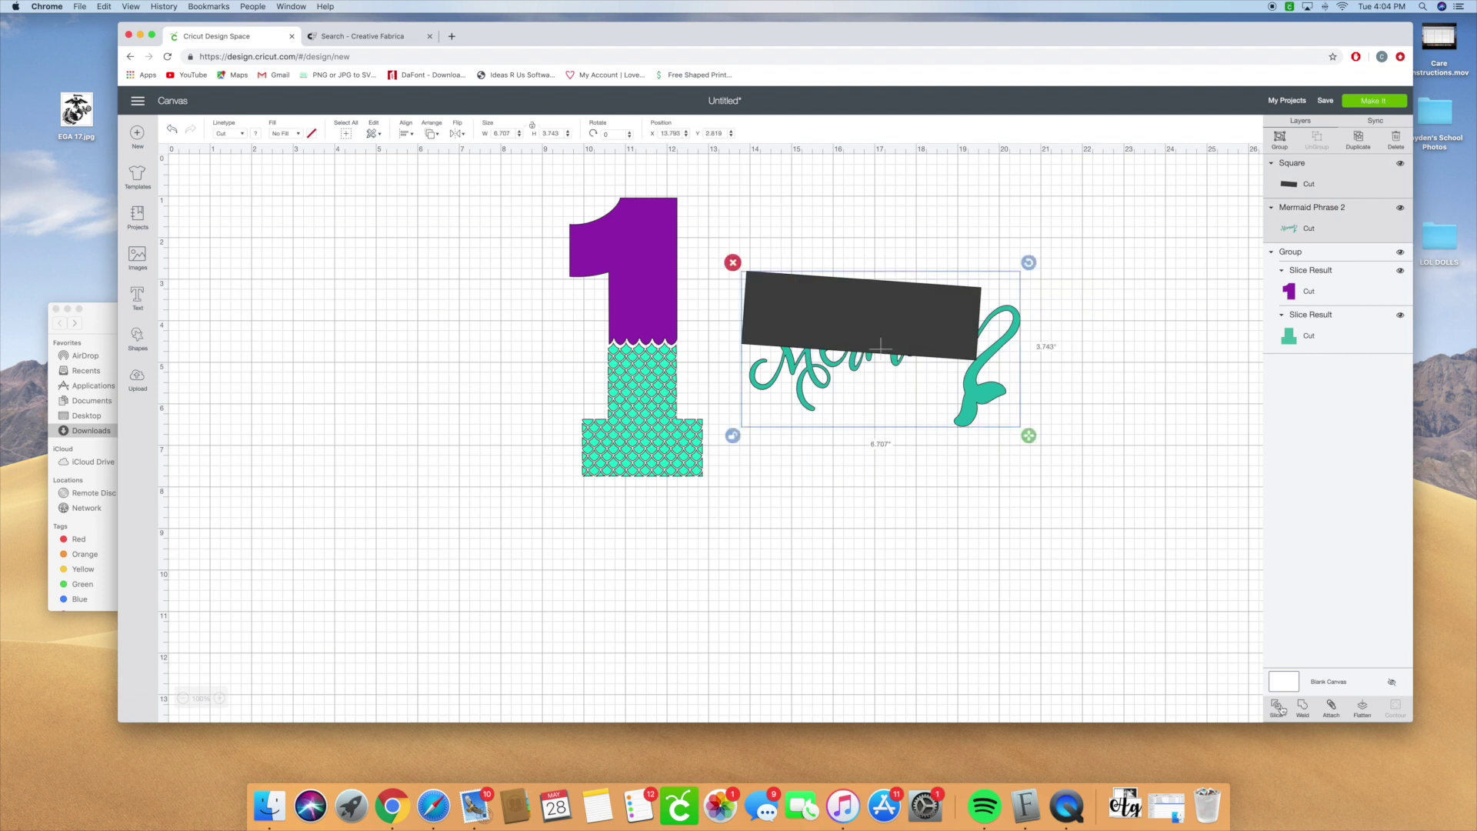
pyautogui.click(1278, 706)
pyautogui.moveTo(828, 371); pyautogui.dragTo(890, 513)
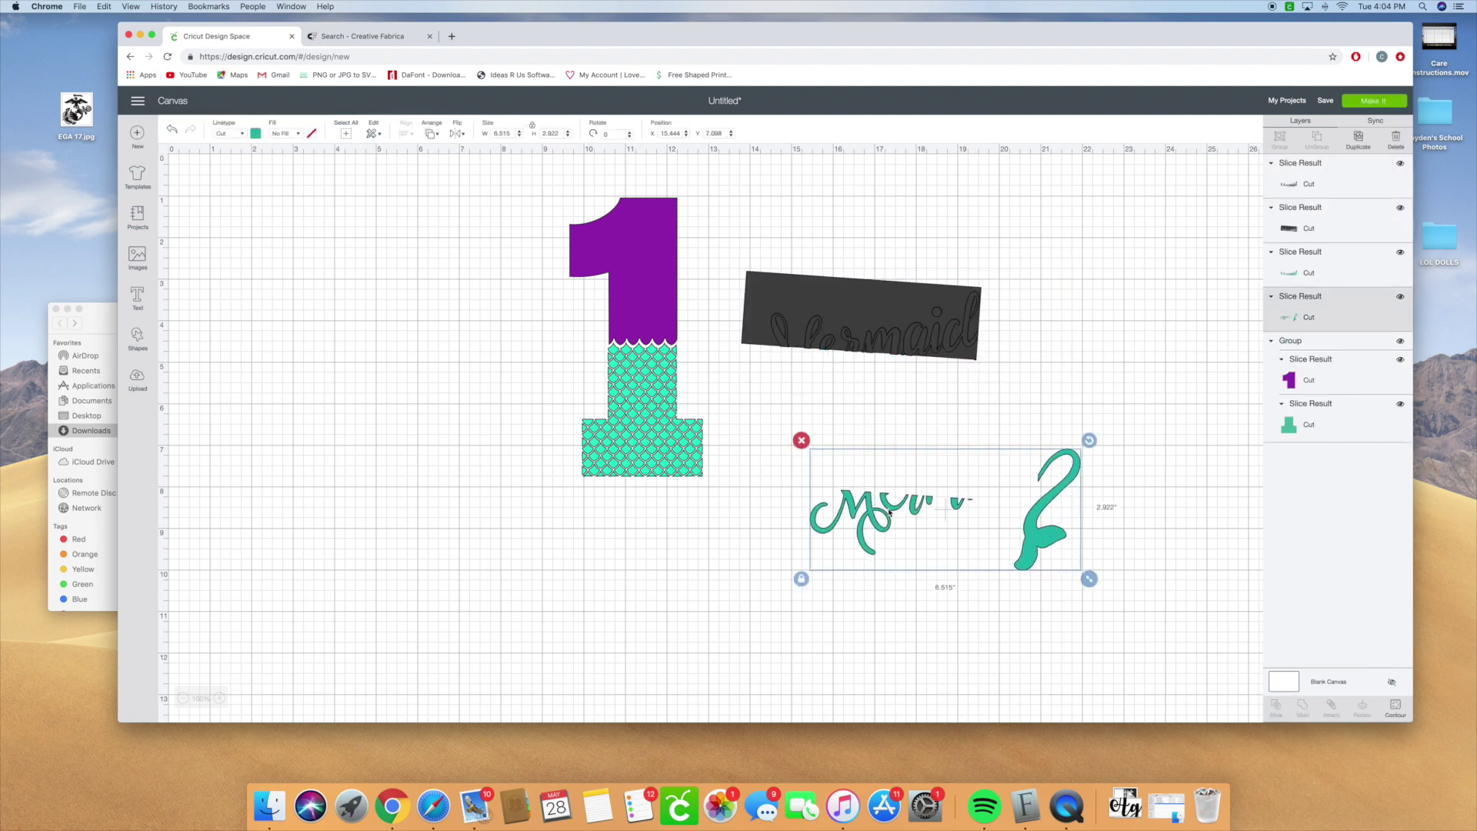
# Slice the remaining teal letters with a second widened rectangle
pyautogui.click(137, 332)
pyautogui.click(184, 259)
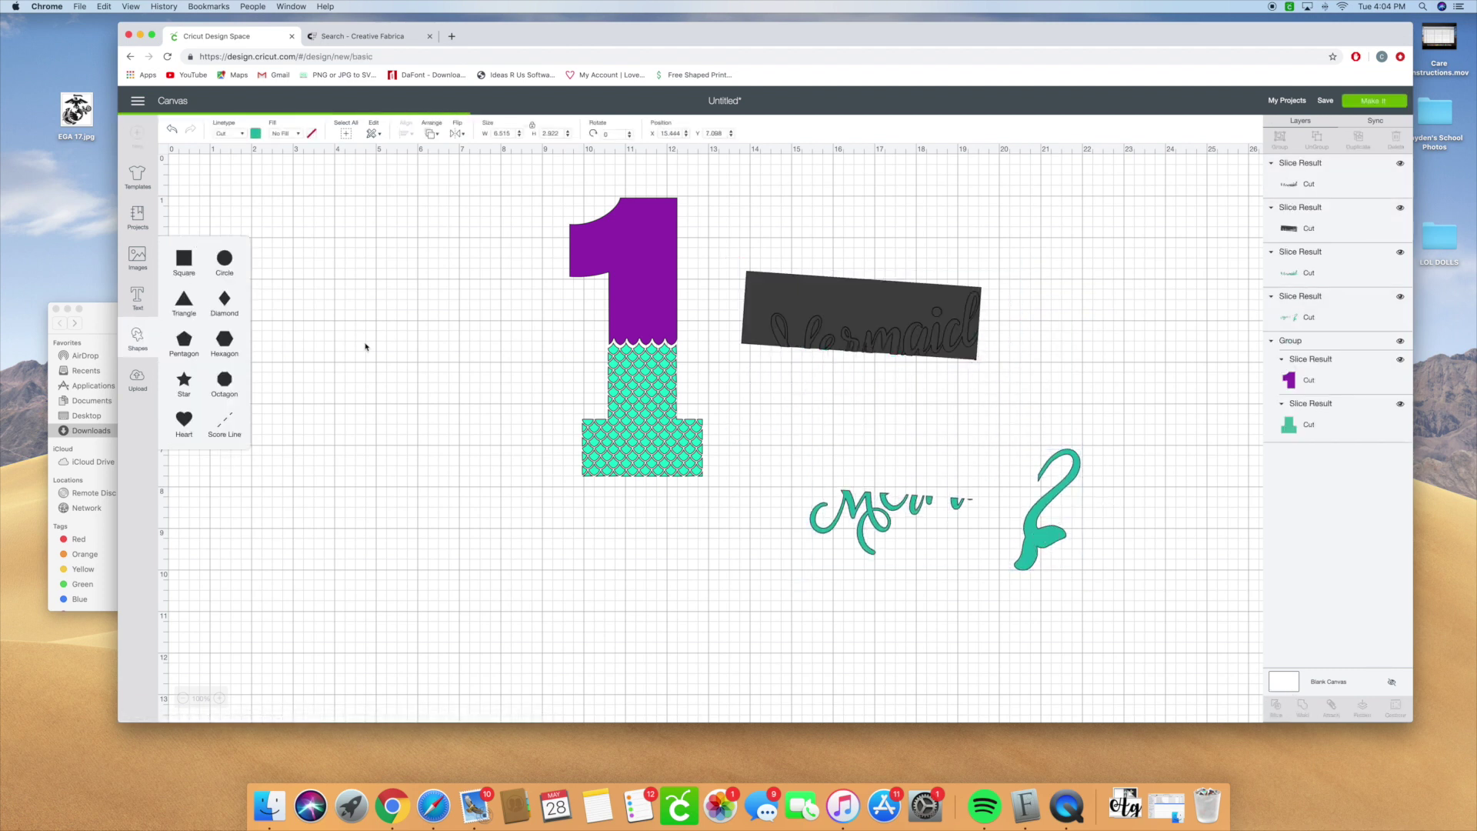
pyautogui.moveTo(336, 310); pyautogui.dragTo(834, 474)
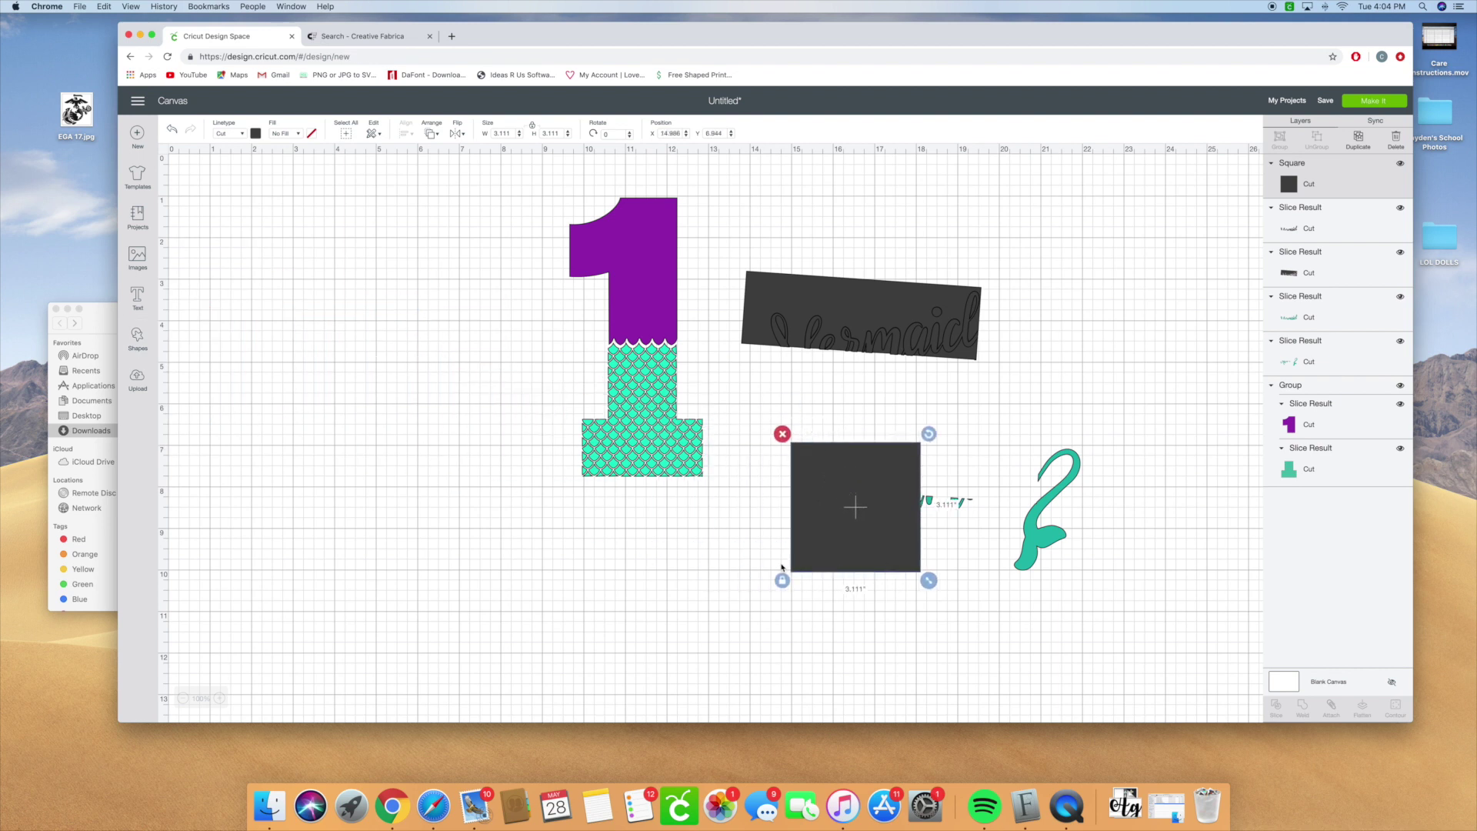
pyautogui.moveTo(932, 582); pyautogui.dragTo(1011, 575)
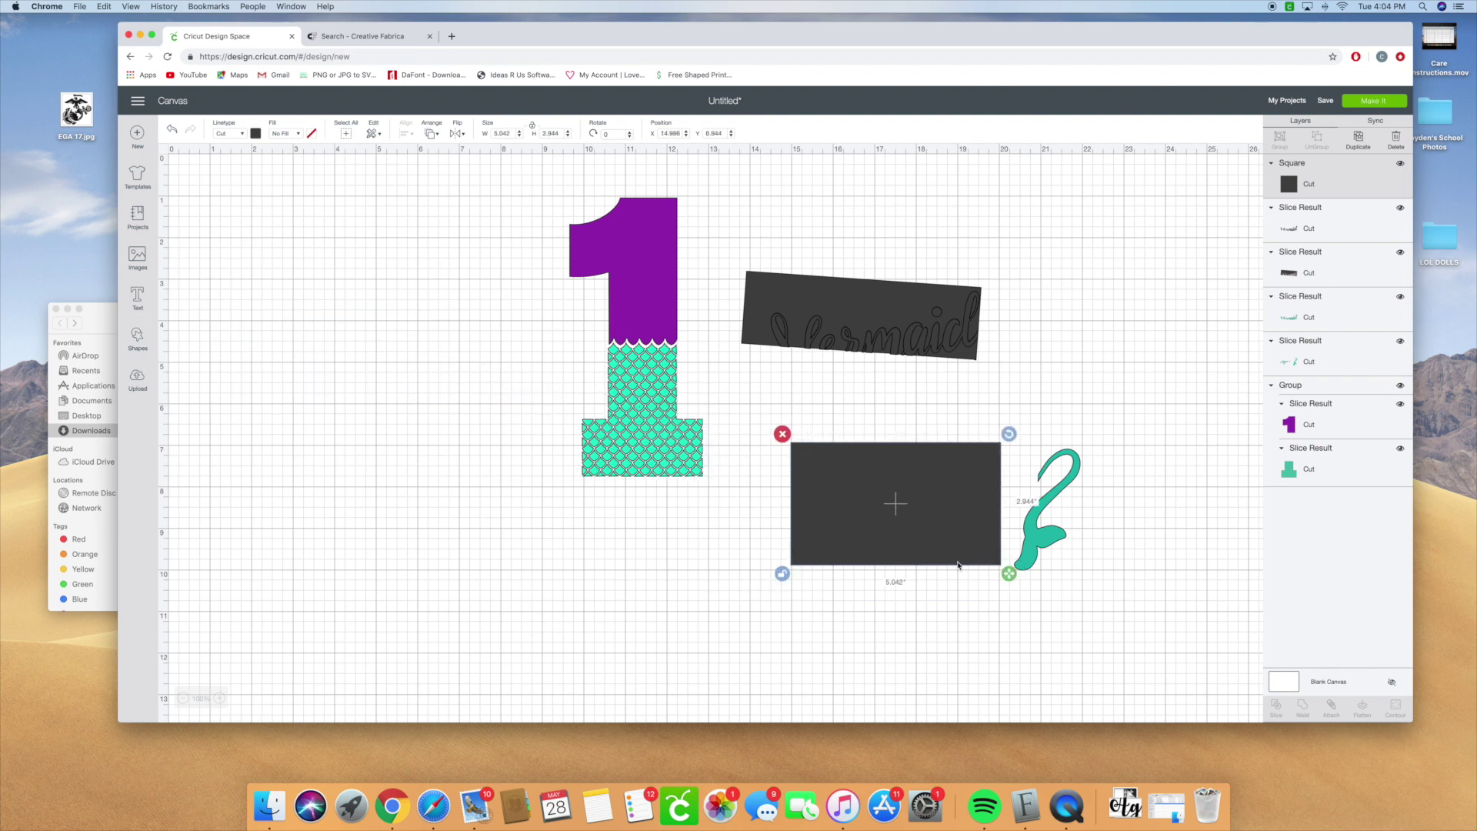
pyautogui.moveTo(1164, 436); pyautogui.dragTo(833, 573)
pyautogui.click(1275, 707)
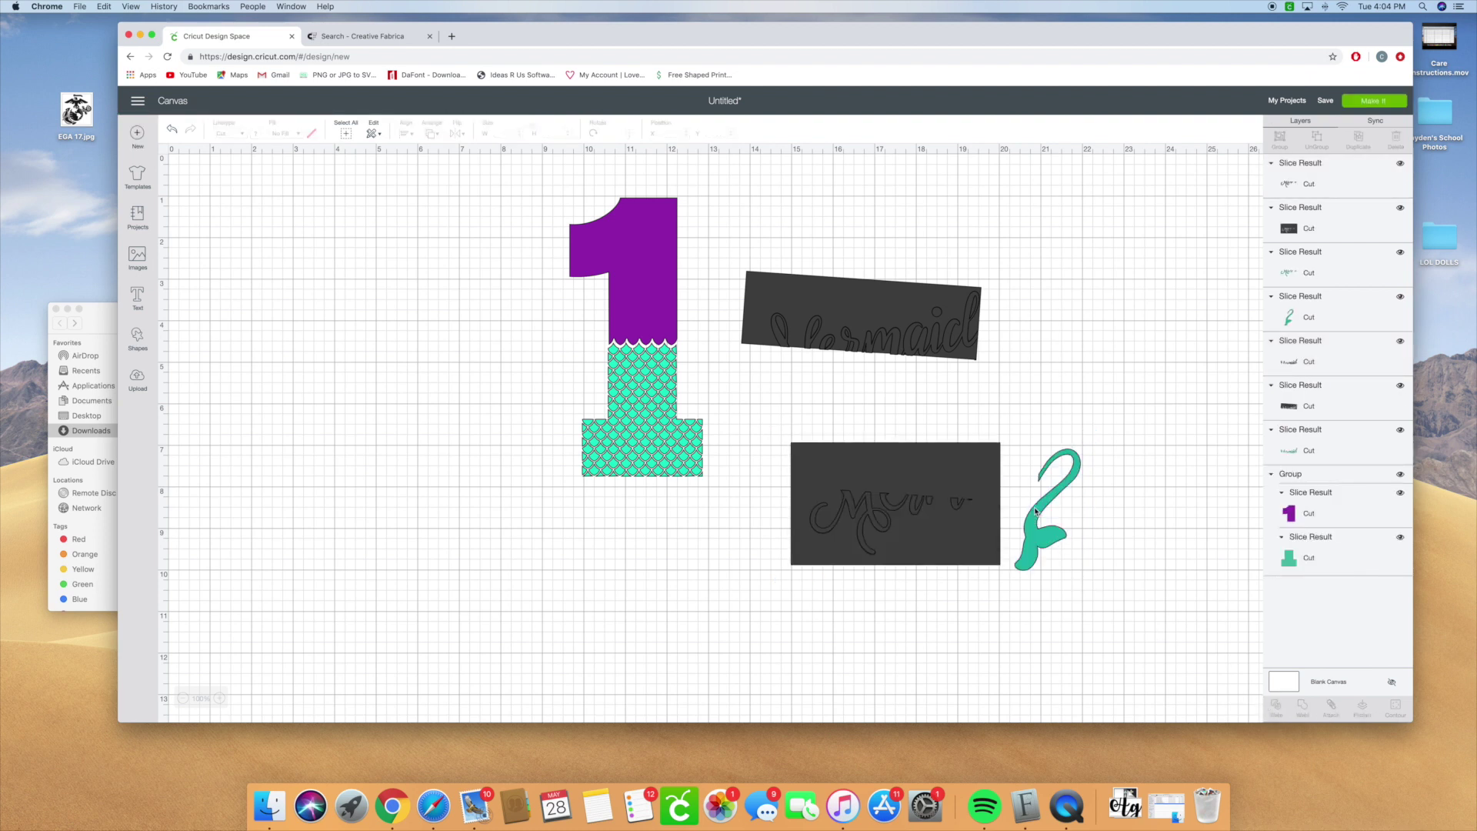
# Undo the last six edits, back to before the first slice
pyautogui.click(172, 131)
pyautogui.click(173, 133)
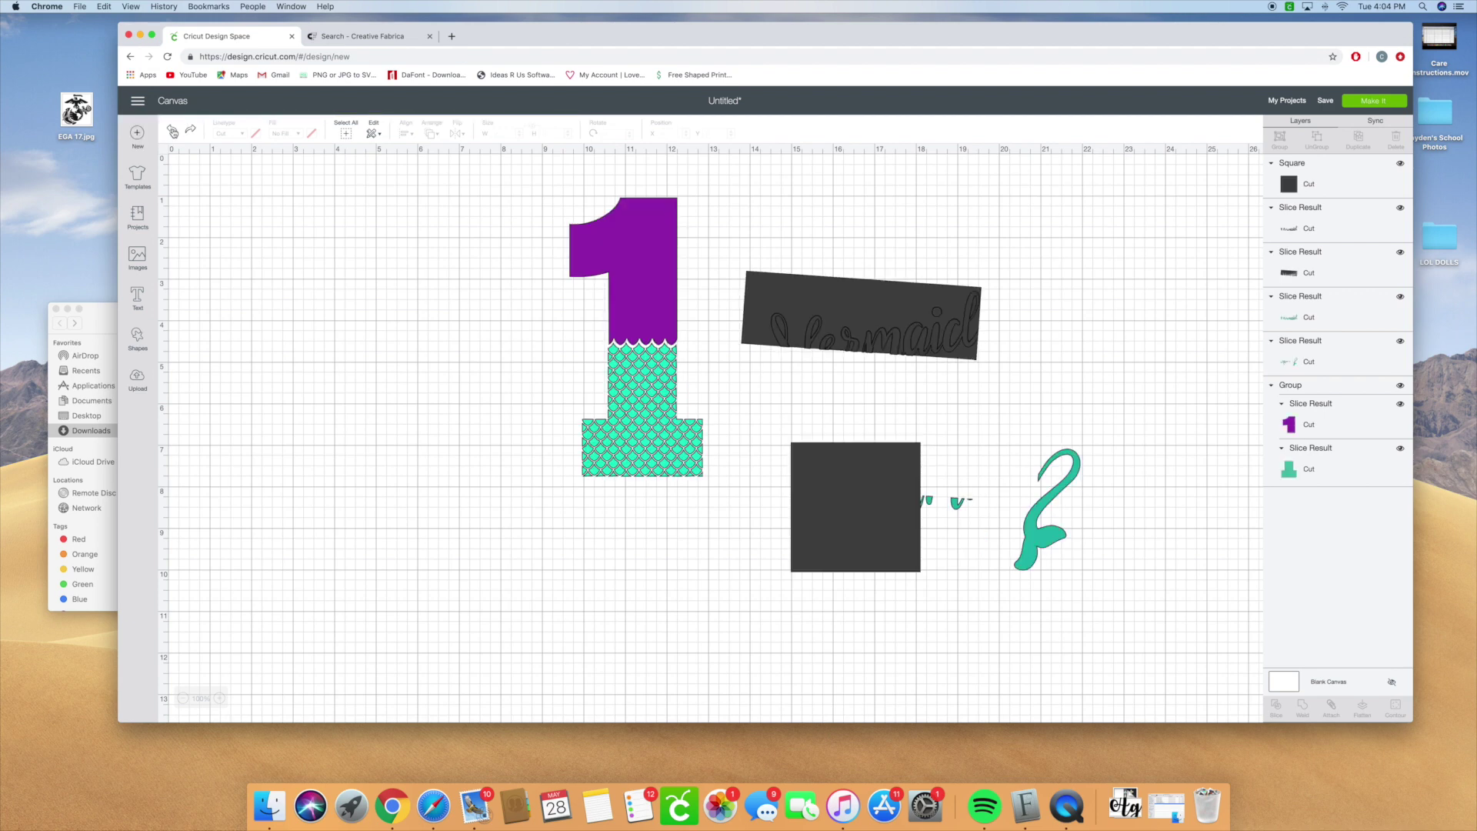
pyautogui.click(172, 131)
pyautogui.click(174, 130)
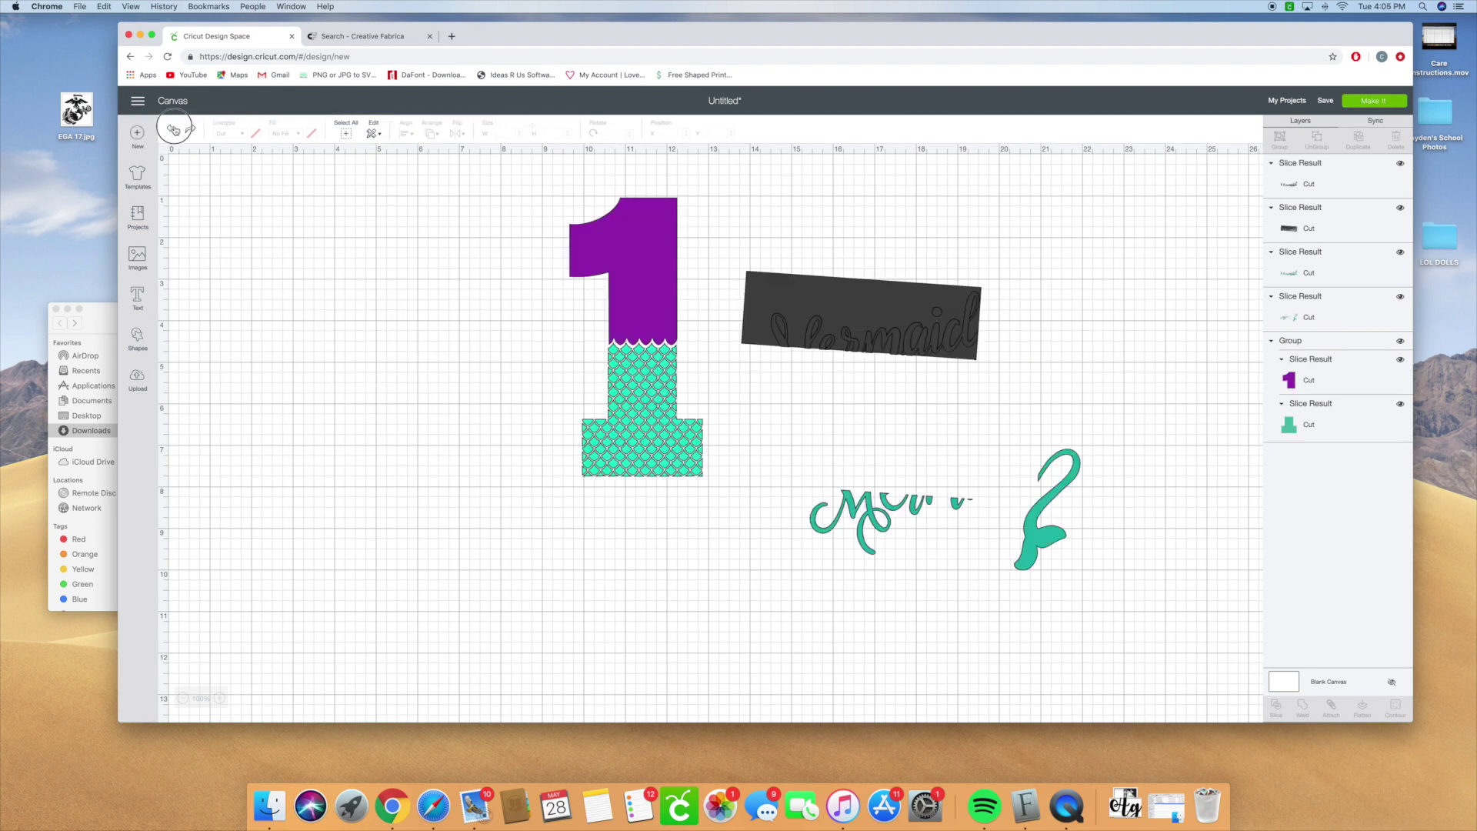
pyautogui.click(174, 131)
pyautogui.click(174, 130)
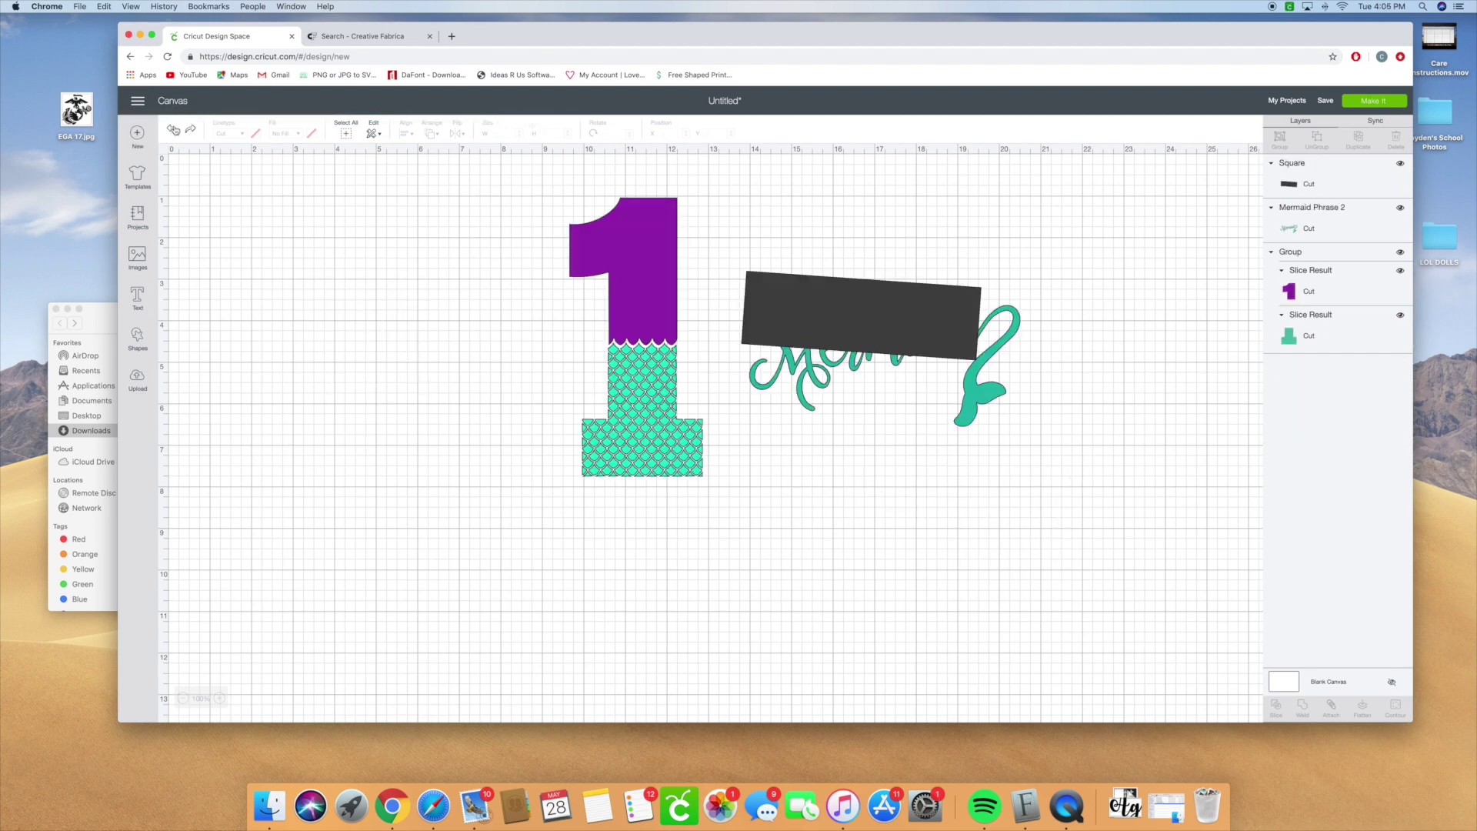
# Tilt the rectangle to about 8.57 degrees and slice it with the Mermaid text
pyautogui.click(946, 323)
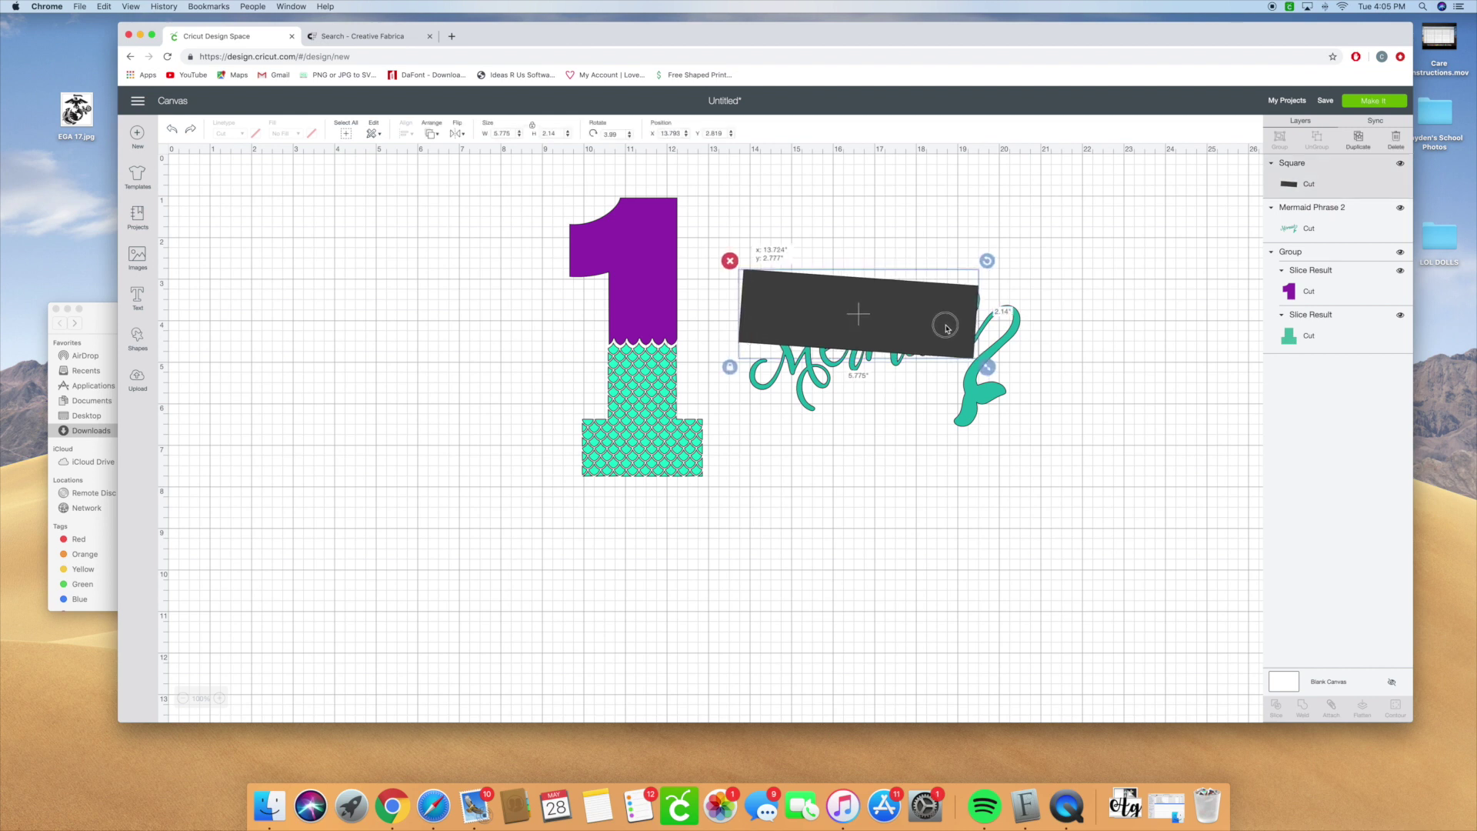
pyautogui.moveTo(991, 270); pyautogui.dragTo(994, 280)
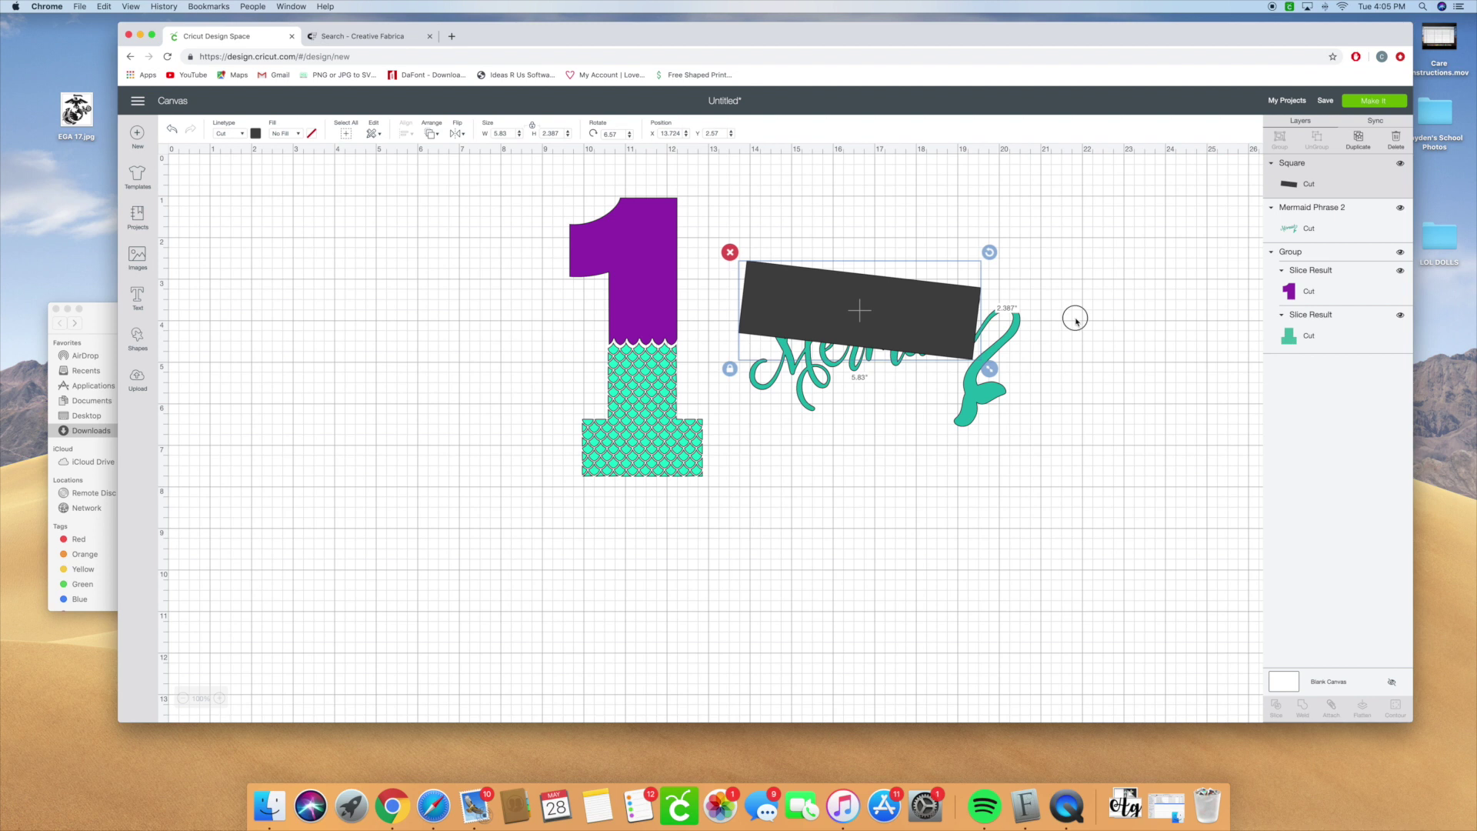
pyautogui.moveTo(1075, 317); pyautogui.dragTo(893, 410)
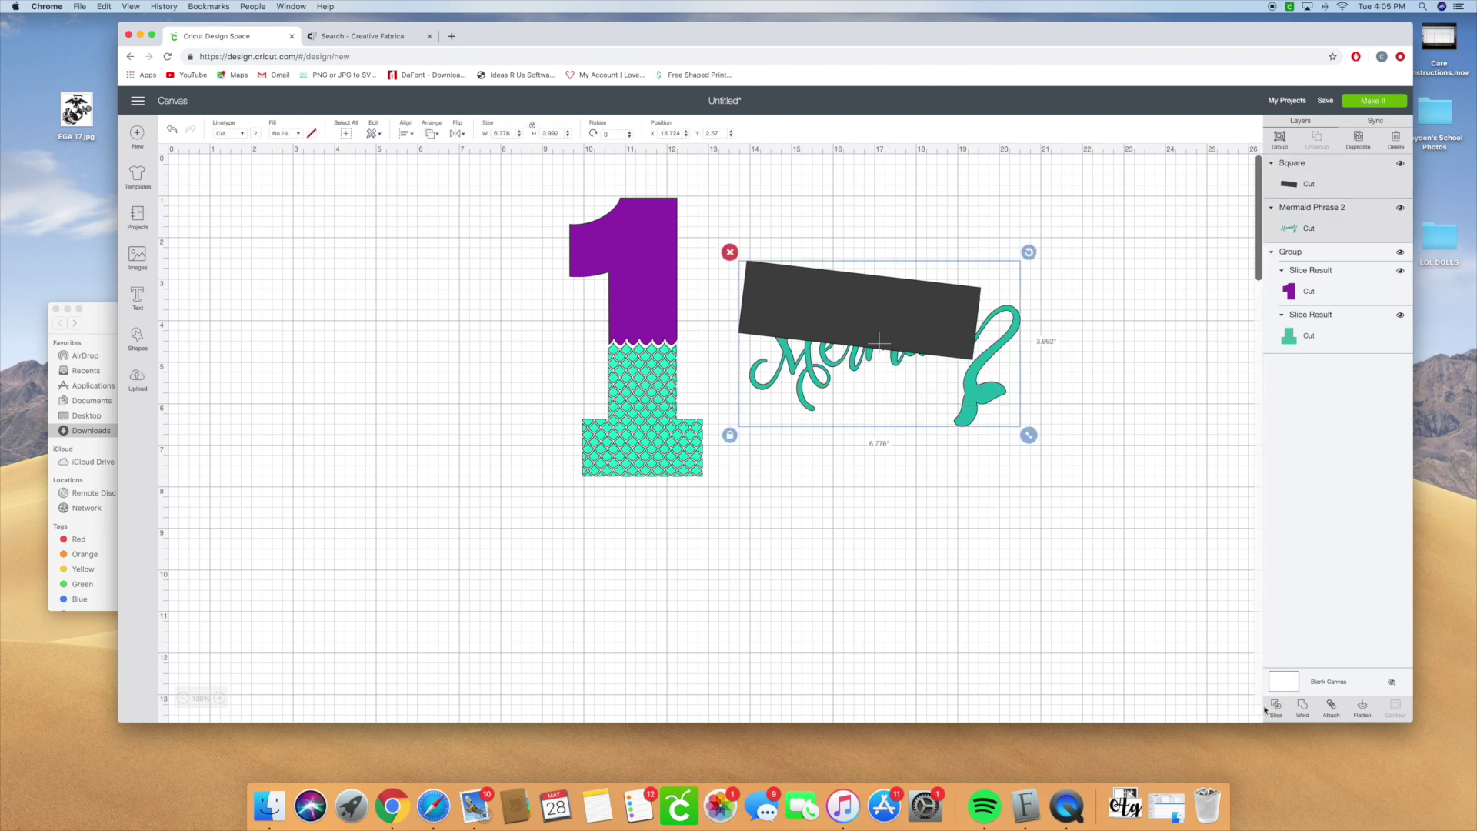
pyautogui.moveTo(979, 382); pyautogui.dragTo(1032, 540)
# Slice the tail free using an unlocked square reshaped to about 4.5 inches over the lettering
pyautogui.click(138, 339)
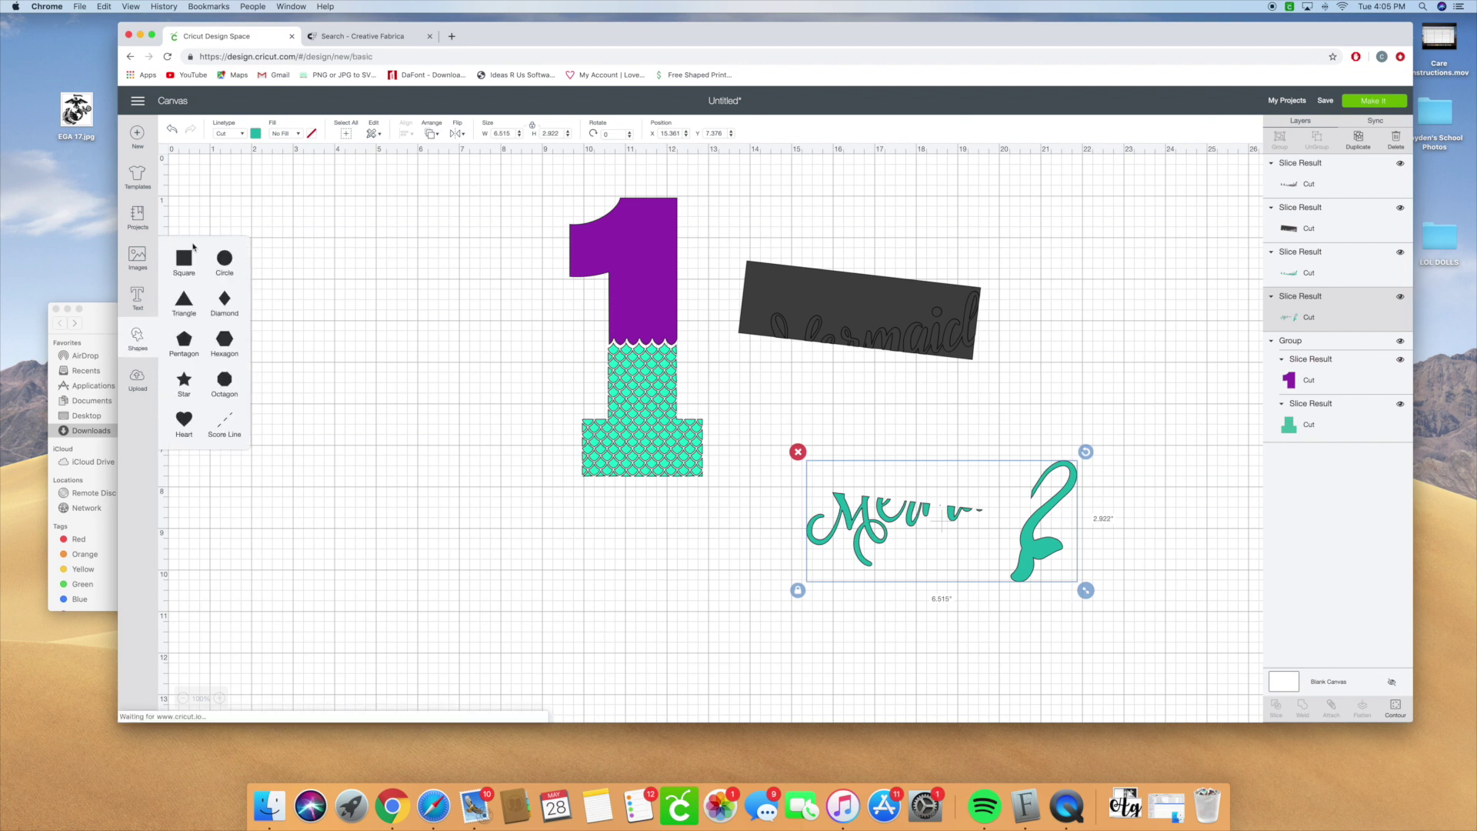
pyautogui.click(182, 253)
pyautogui.moveTo(613, 400); pyautogui.dragTo(892, 509)
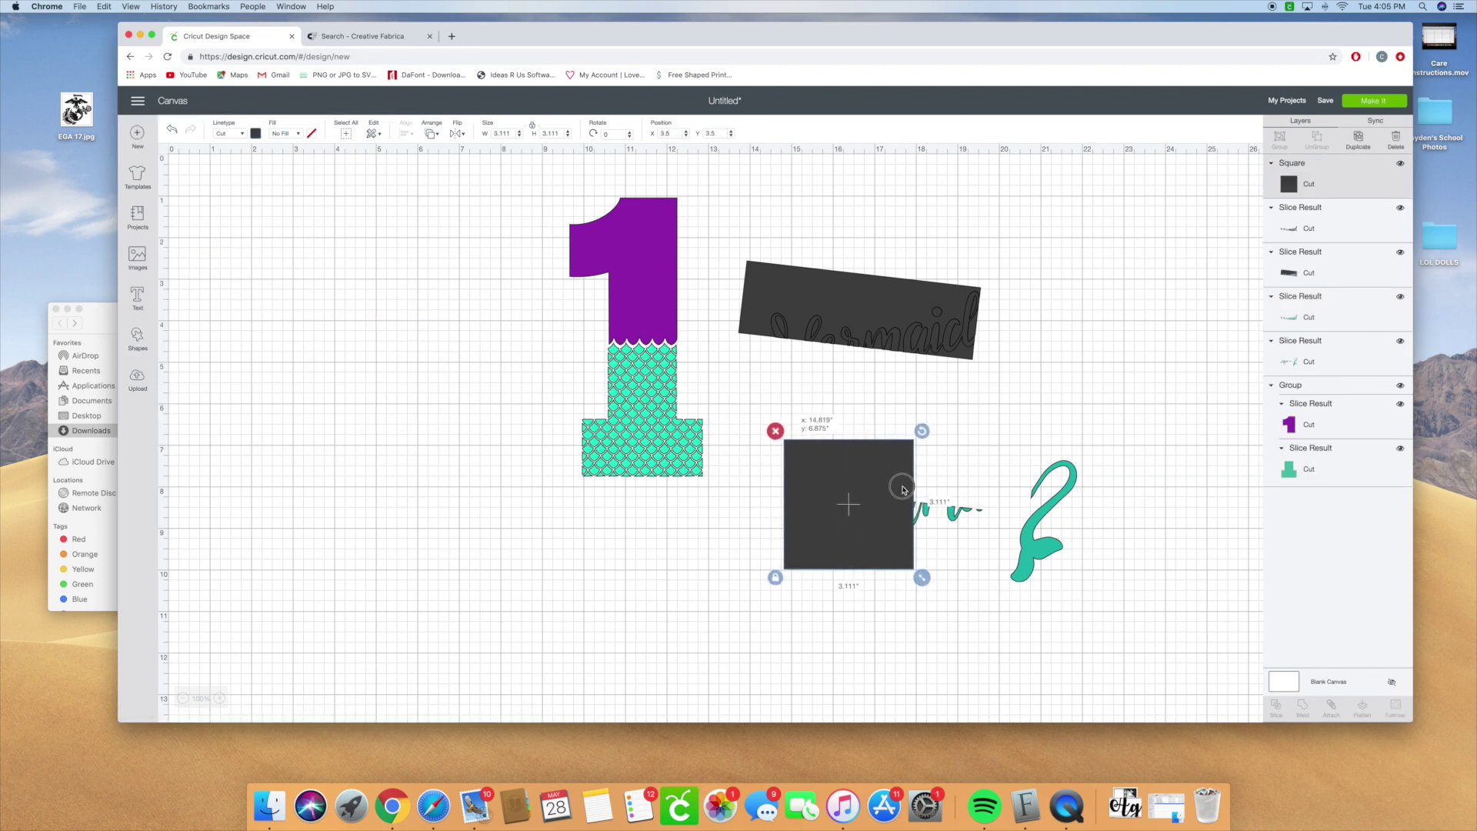
pyautogui.moveTo(931, 582); pyautogui.dragTo(973, 581)
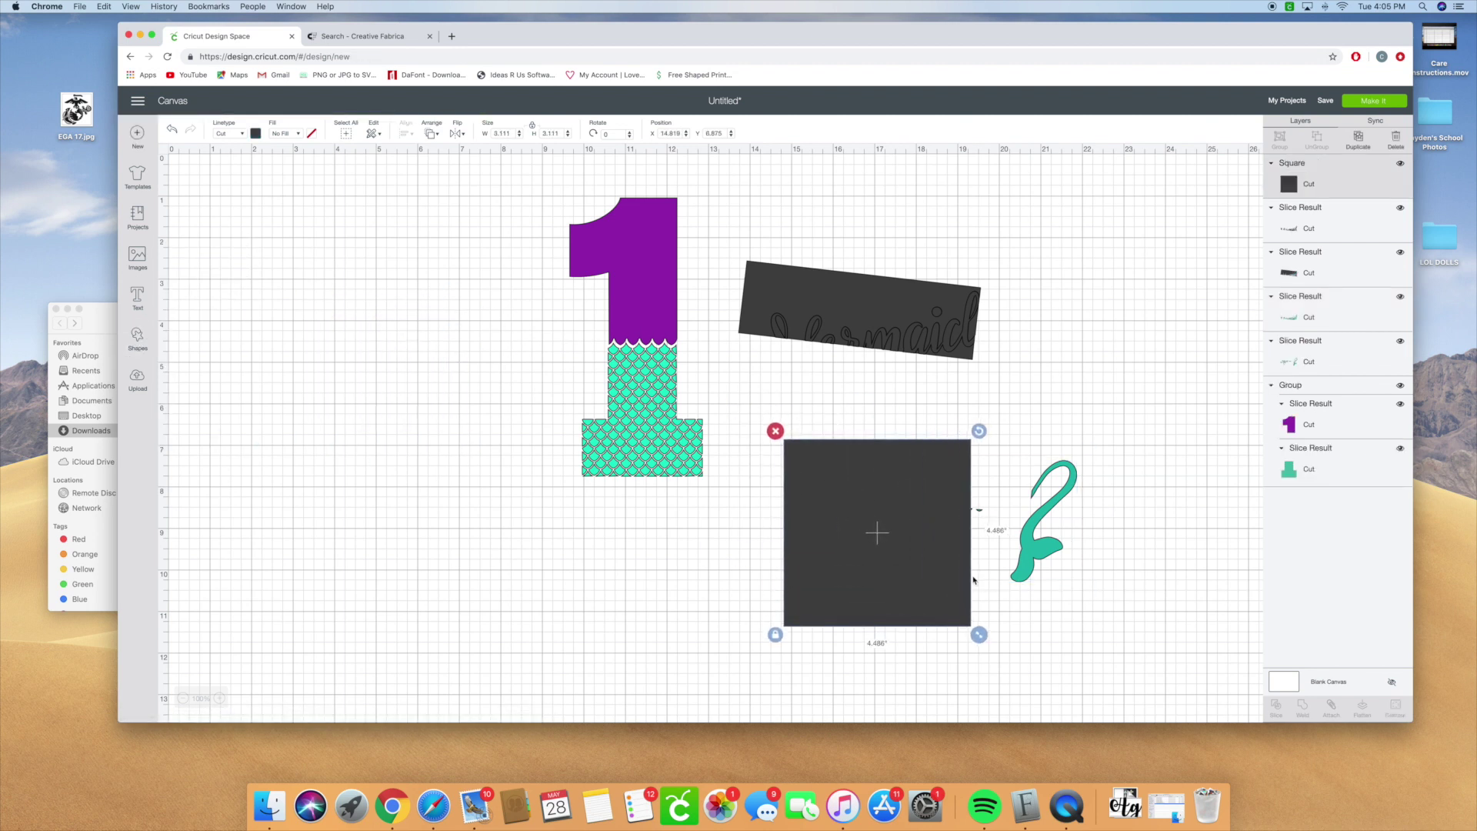
pyautogui.click(775, 635)
pyautogui.moveTo(979, 634); pyautogui.dragTo(1000, 608)
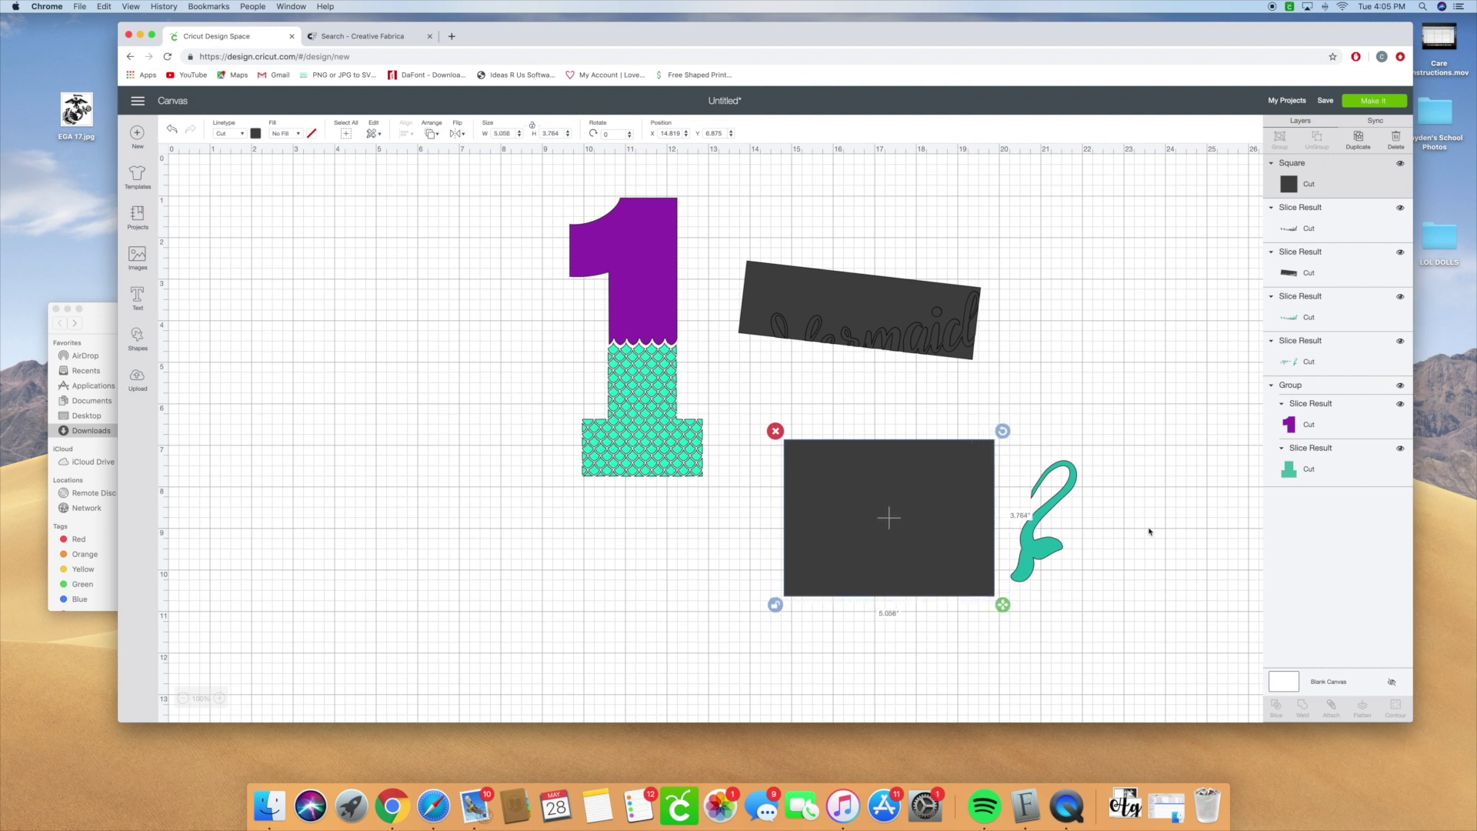
pyautogui.moveTo(1146, 511); pyautogui.dragTo(851, 547)
pyautogui.click(1276, 706)
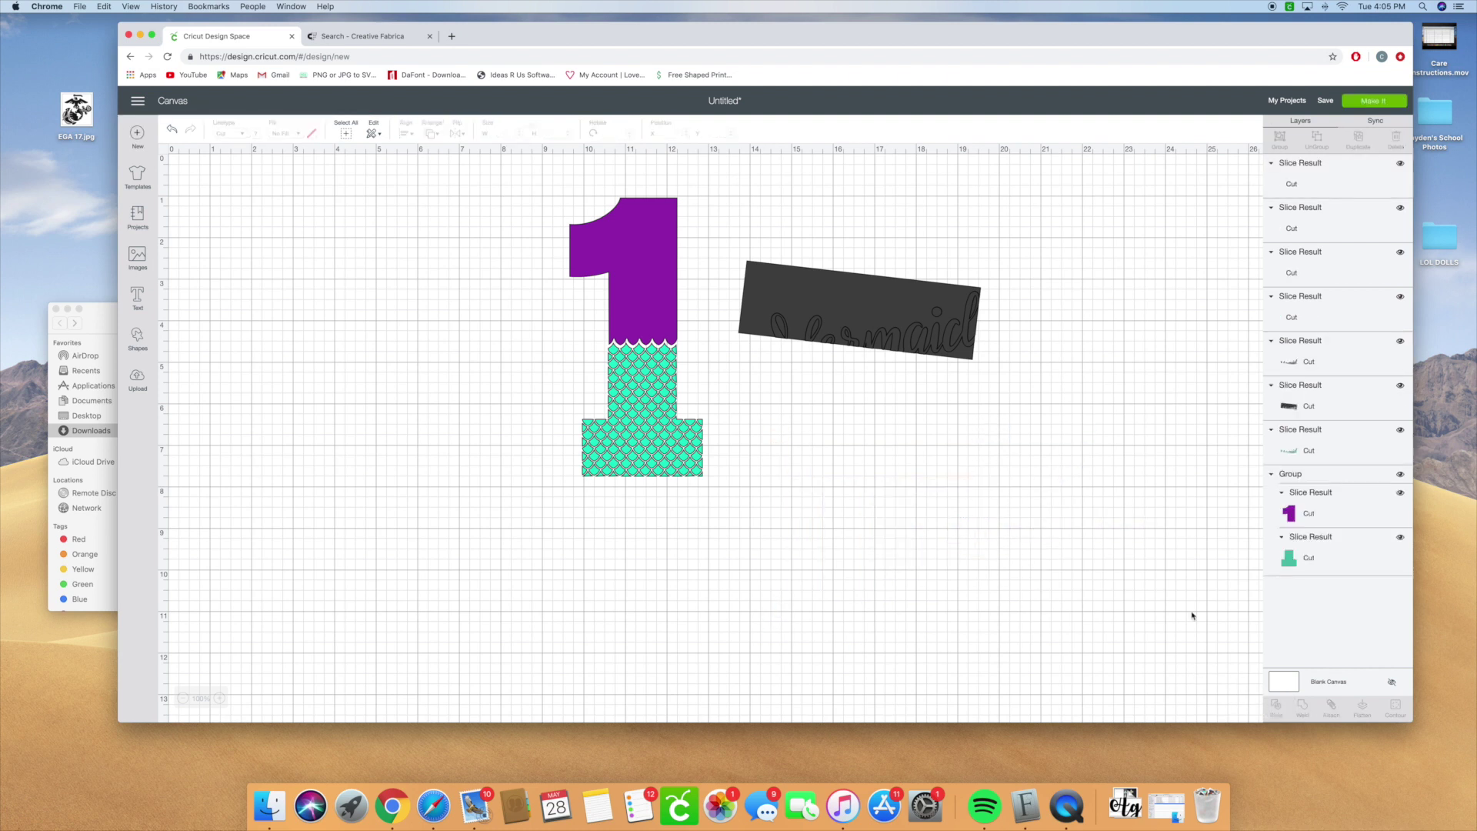
# Delete the leftover dark pieces and move the teal tail closer to the 1
pyautogui.moveTo(1036, 538); pyautogui.dragTo(1142, 529)
pyautogui.moveTo(948, 211); pyautogui.dragTo(890, 593)
pyautogui.click(730, 253)
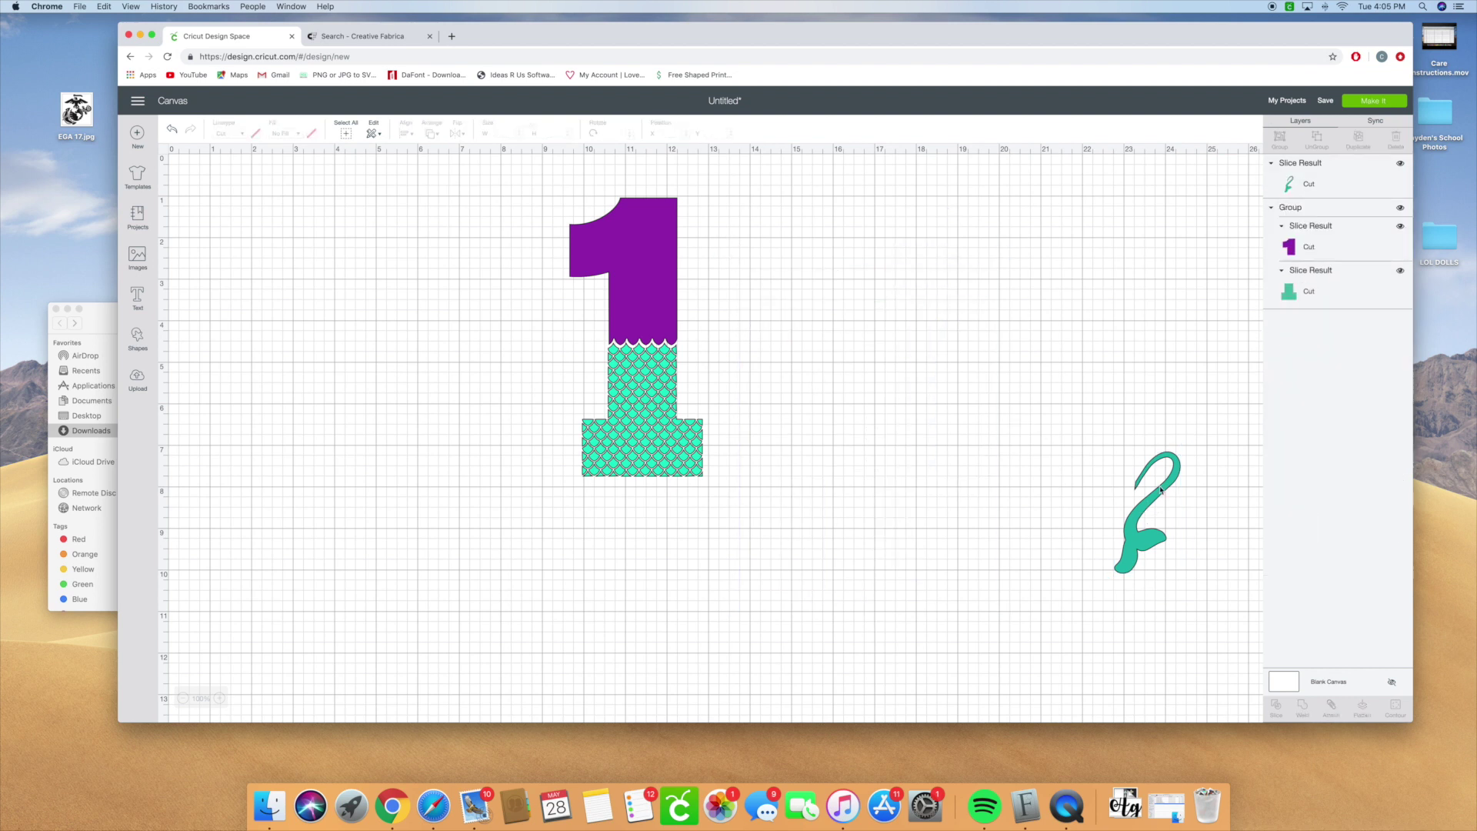
pyautogui.moveTo(1133, 529); pyautogui.dragTo(884, 508)
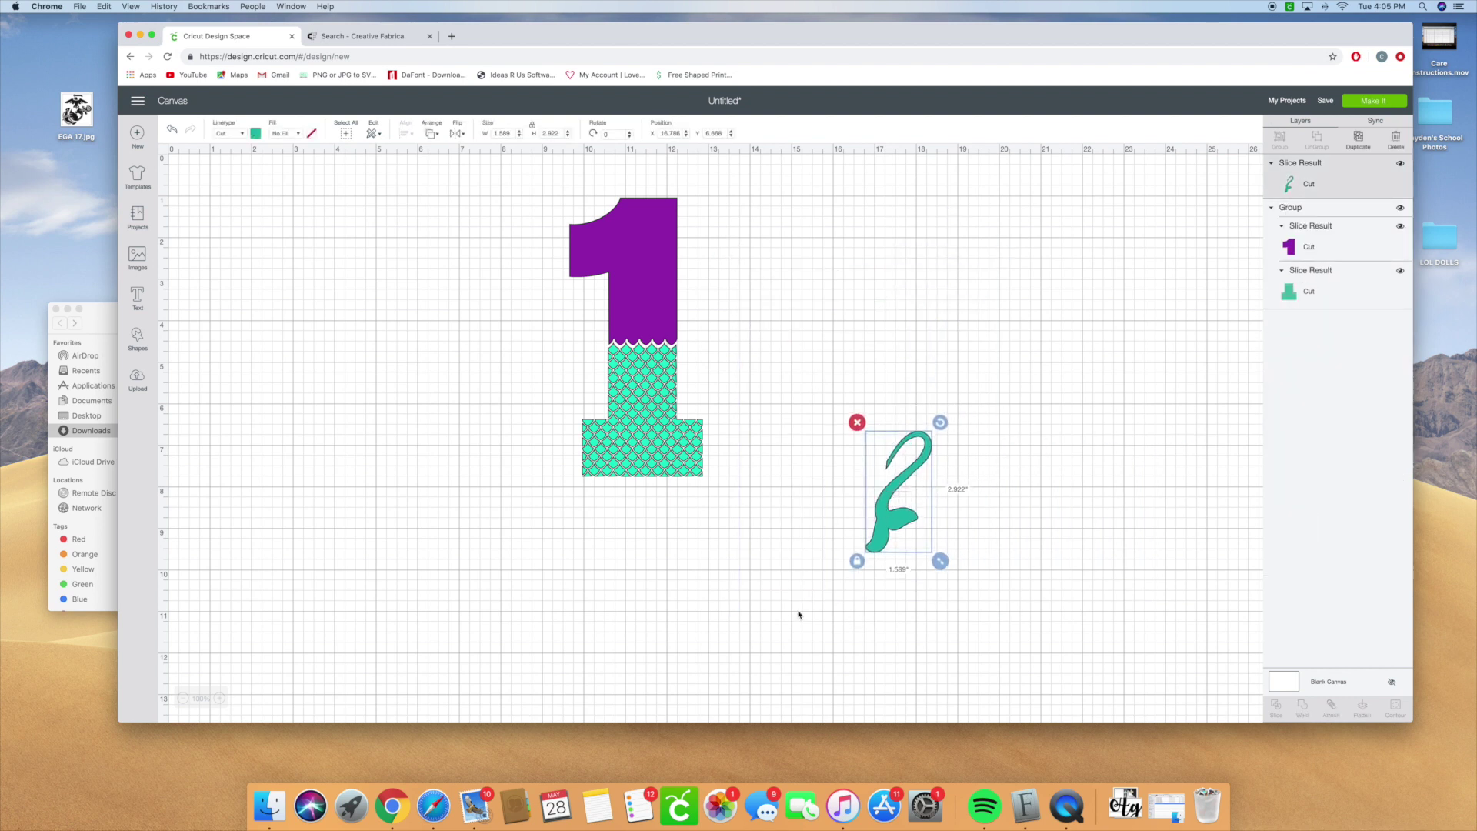
# Add a 'Jazmine' text layer, enlarge it and move it up
pyautogui.click(138, 299)
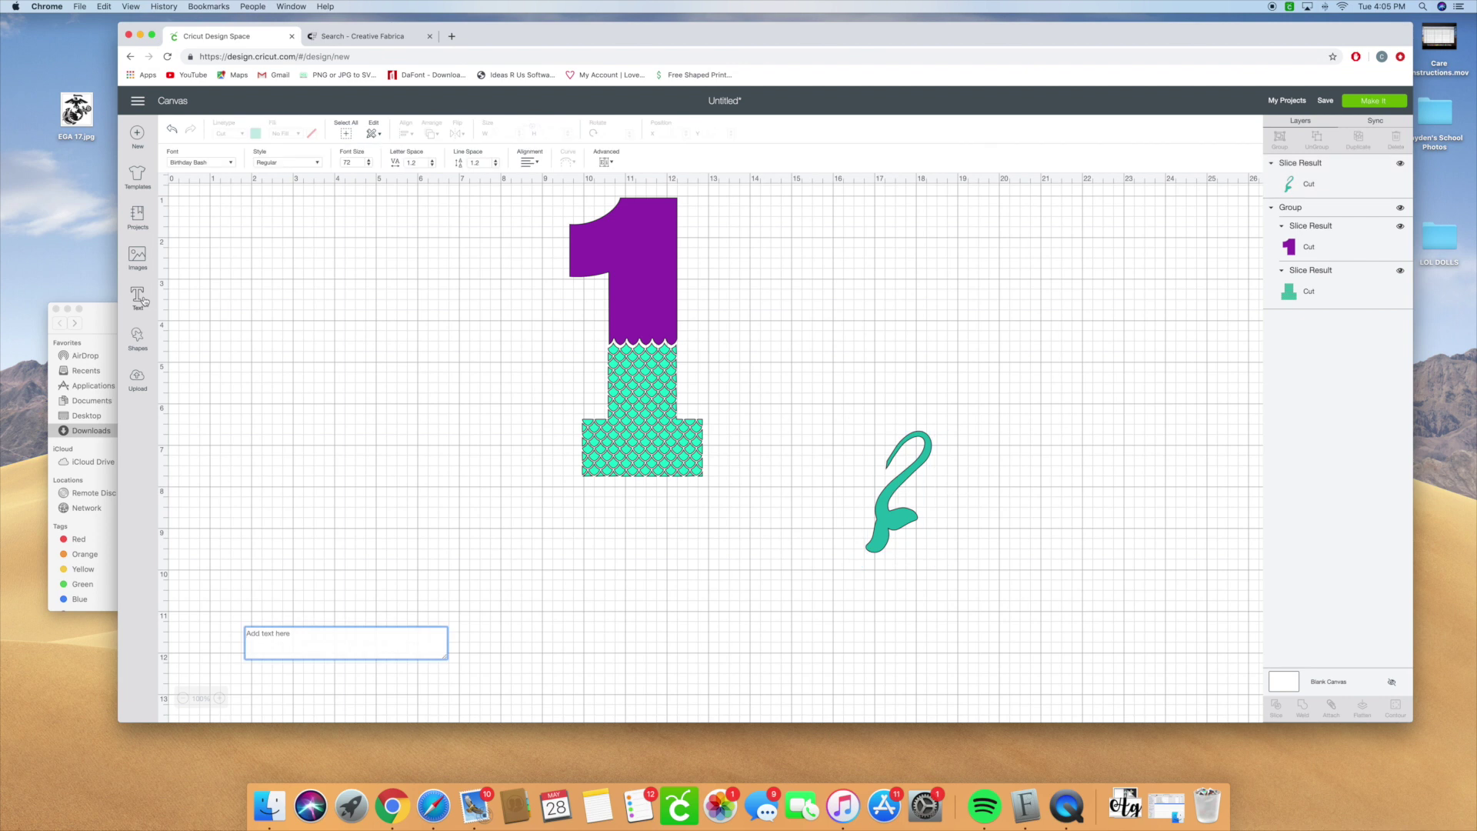
pyautogui.write('Jazmine')
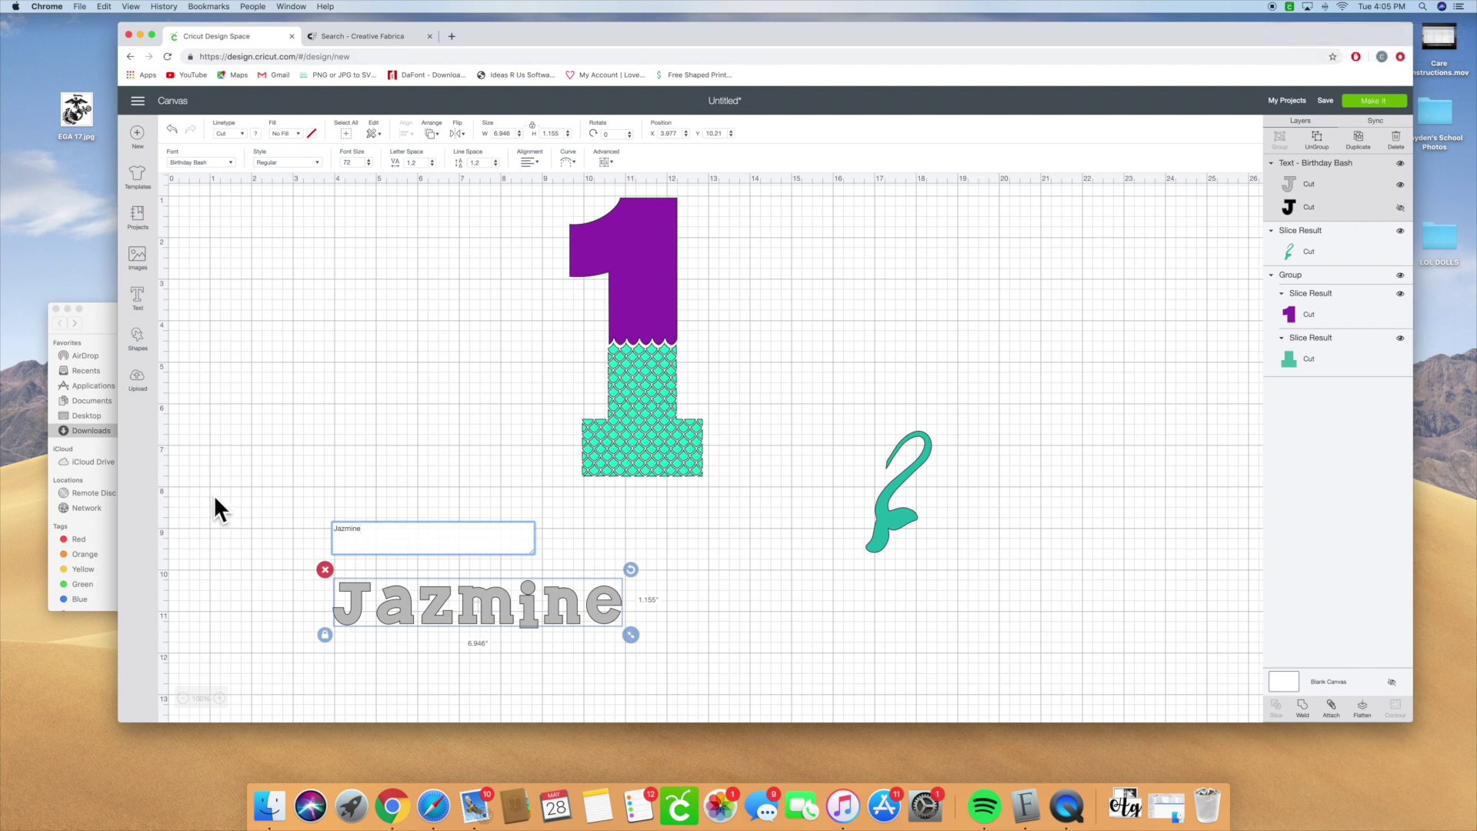
pyautogui.moveTo(630, 635); pyautogui.dragTo(717, 556)
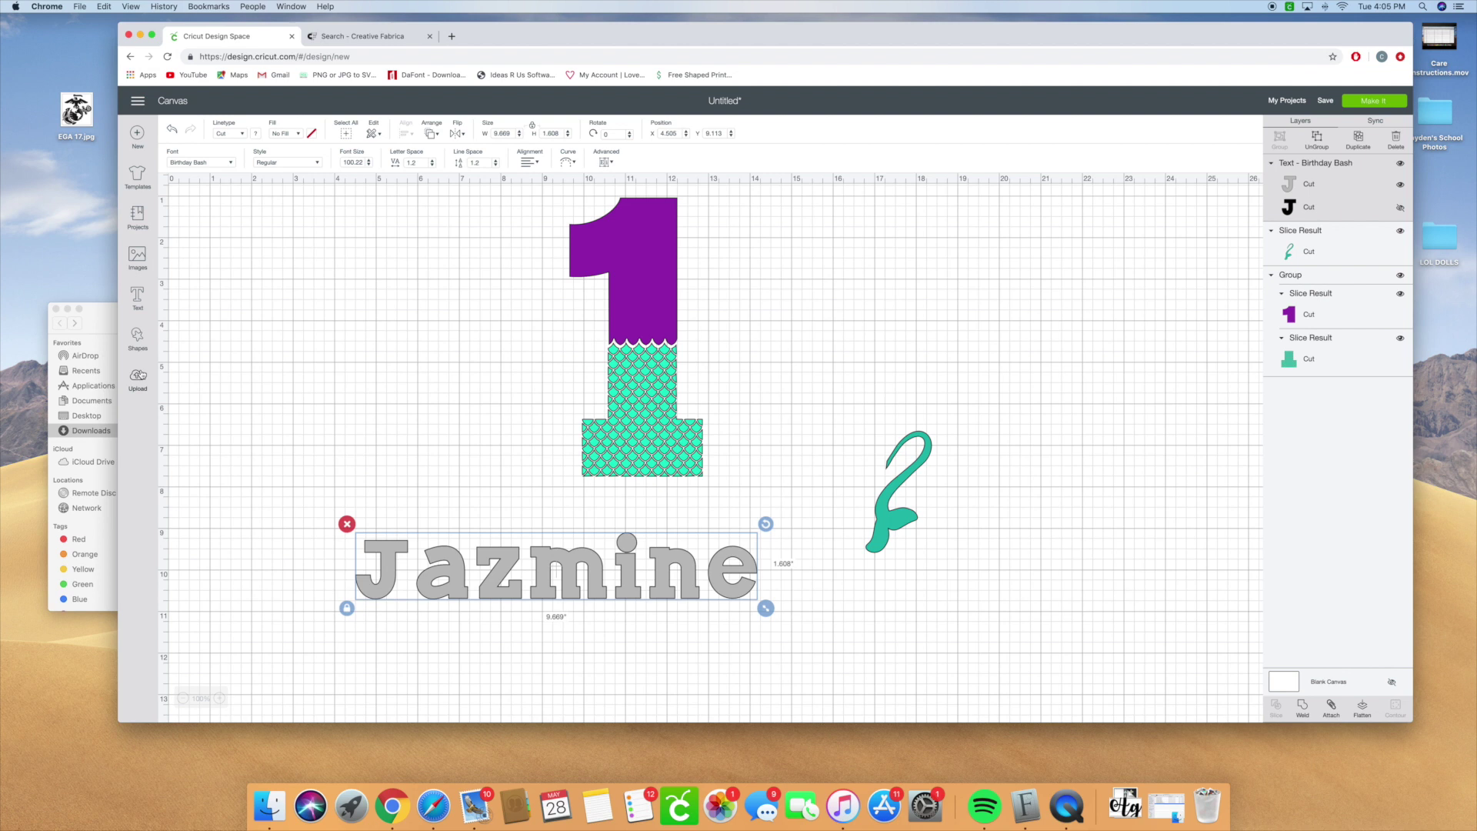
# Change the Jazmine font from Birthday Bash to Samantha Upright
pyautogui.click(230, 164)
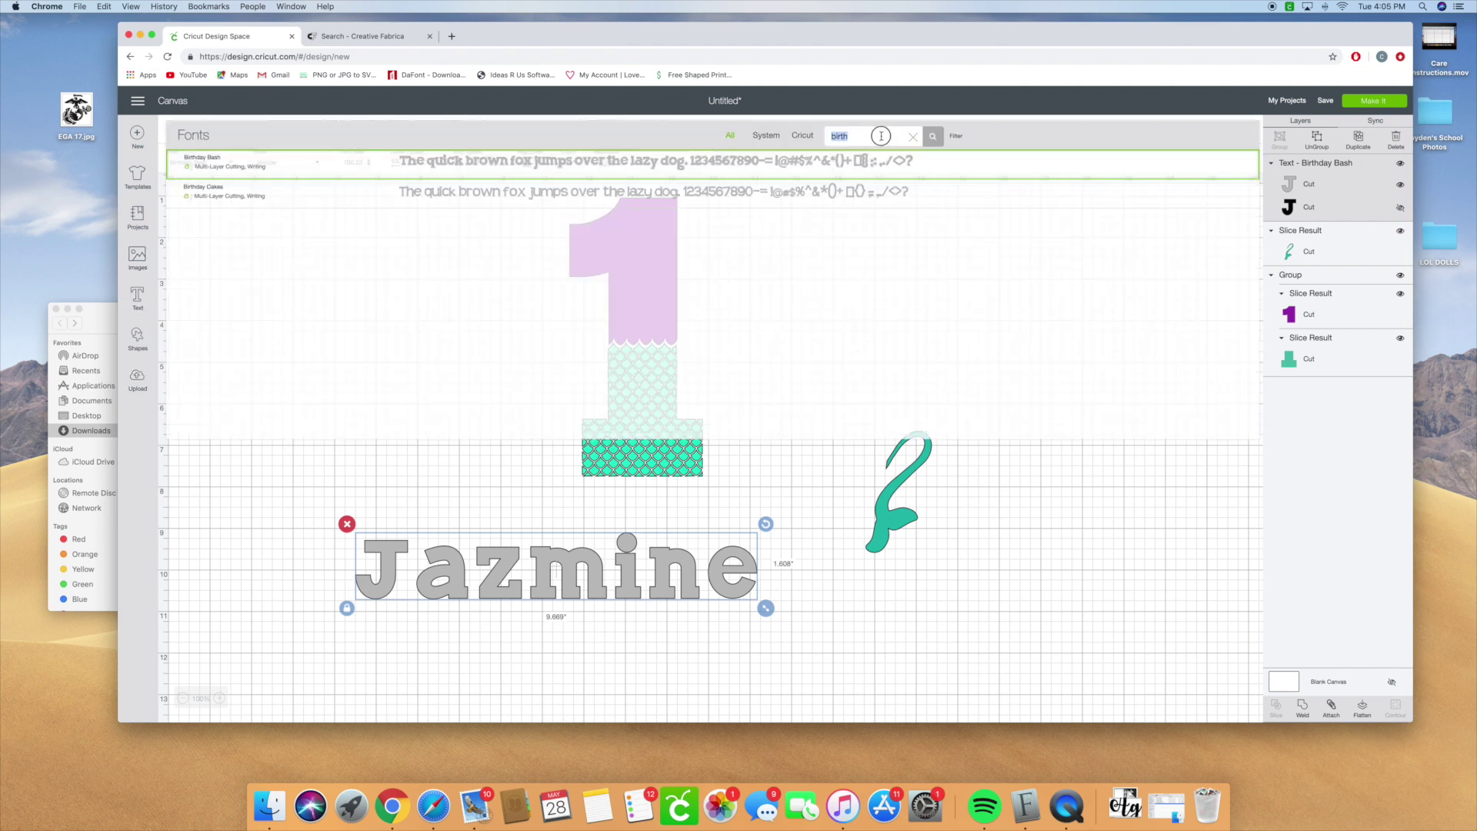
pyautogui.press('BackSpace')
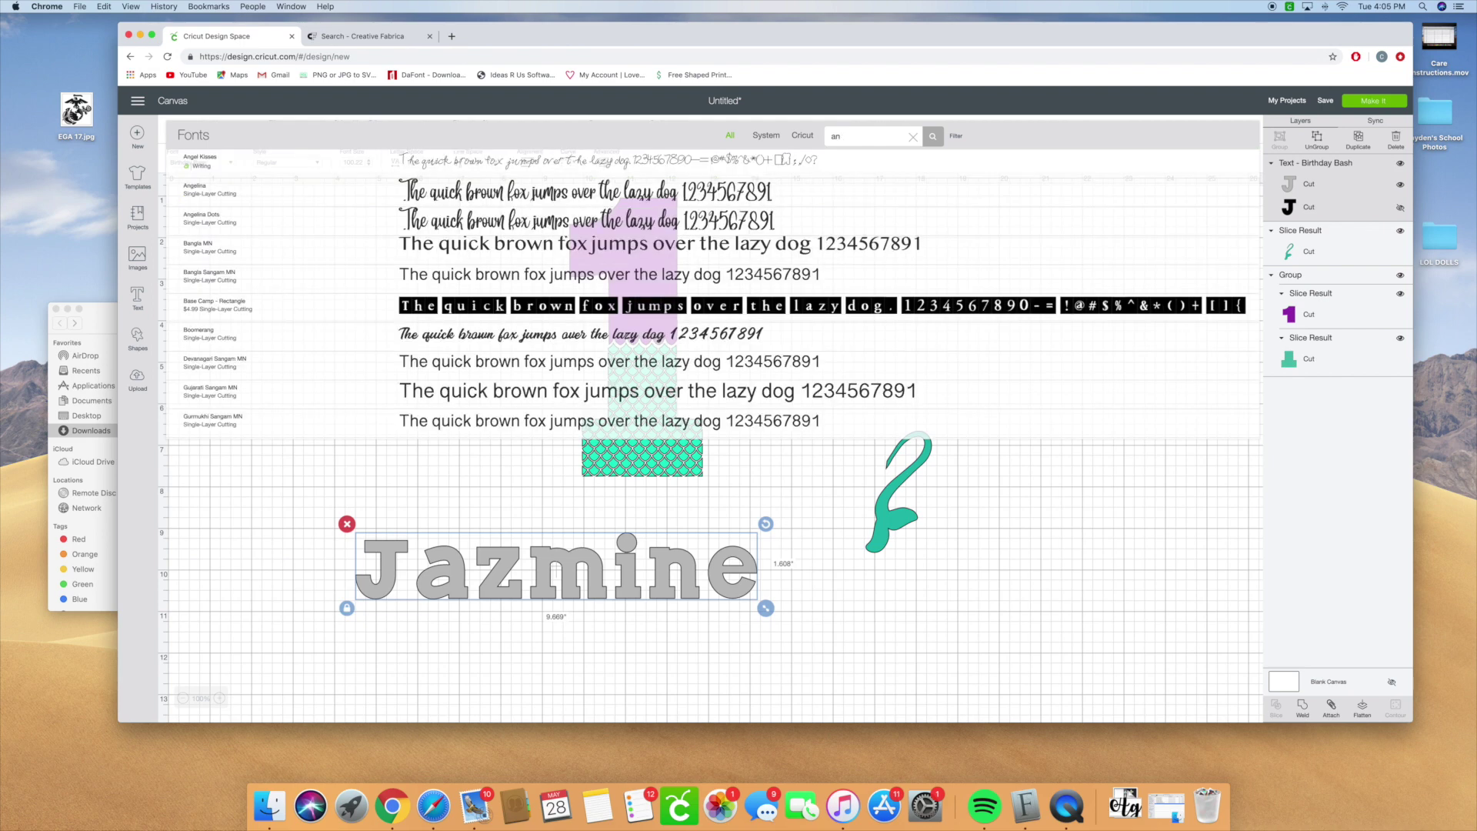
pyautogui.write('sama')
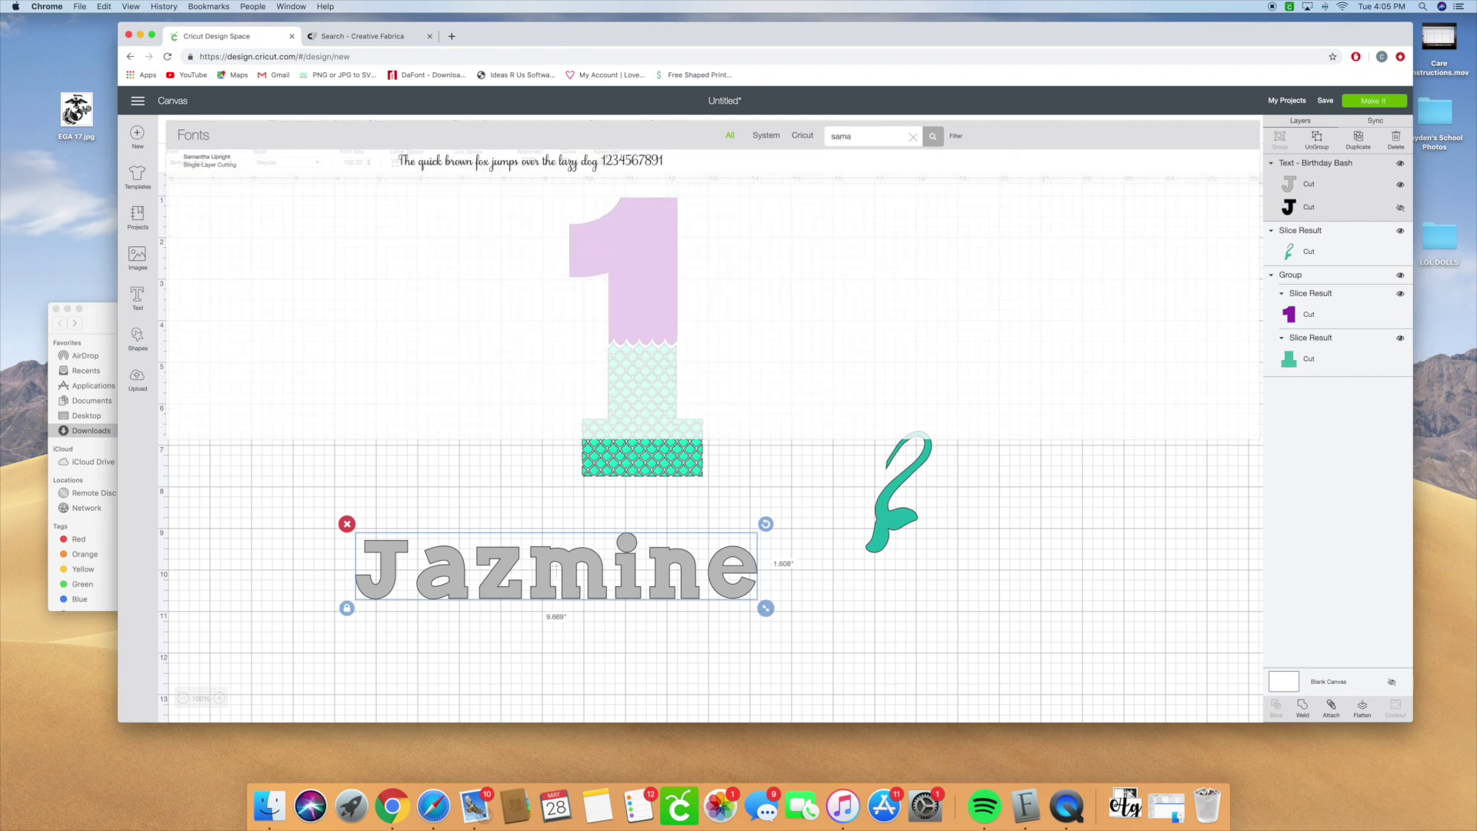
pyautogui.click(615, 162)
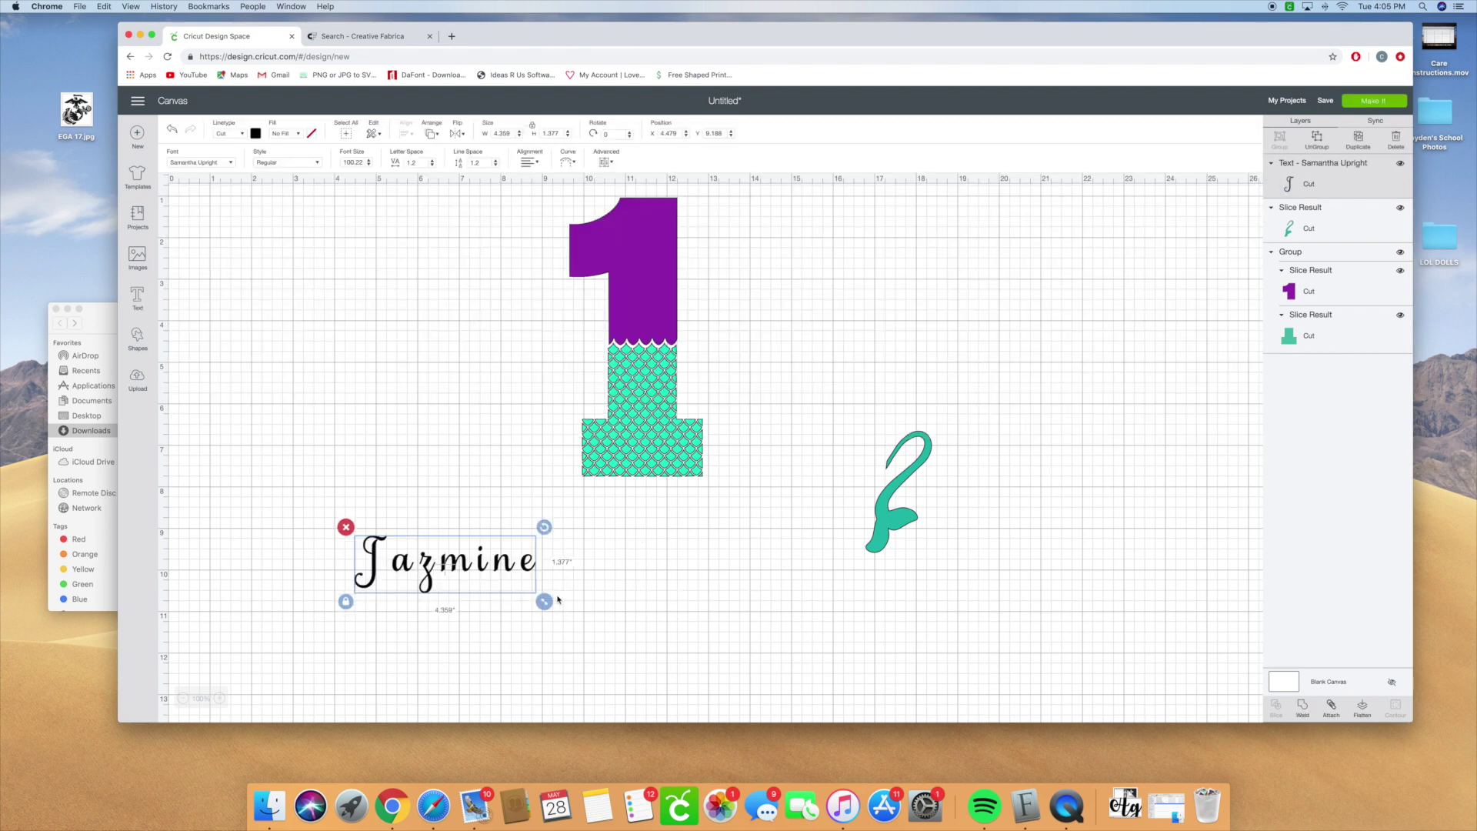
# Enlarge Jazmine to about 10 inches wide under the 1 and ungroup it into letters
pyautogui.moveTo(557, 599); pyautogui.dragTo(804, 676)
pyautogui.moveTo(652, 601); pyautogui.dragTo(665, 554)
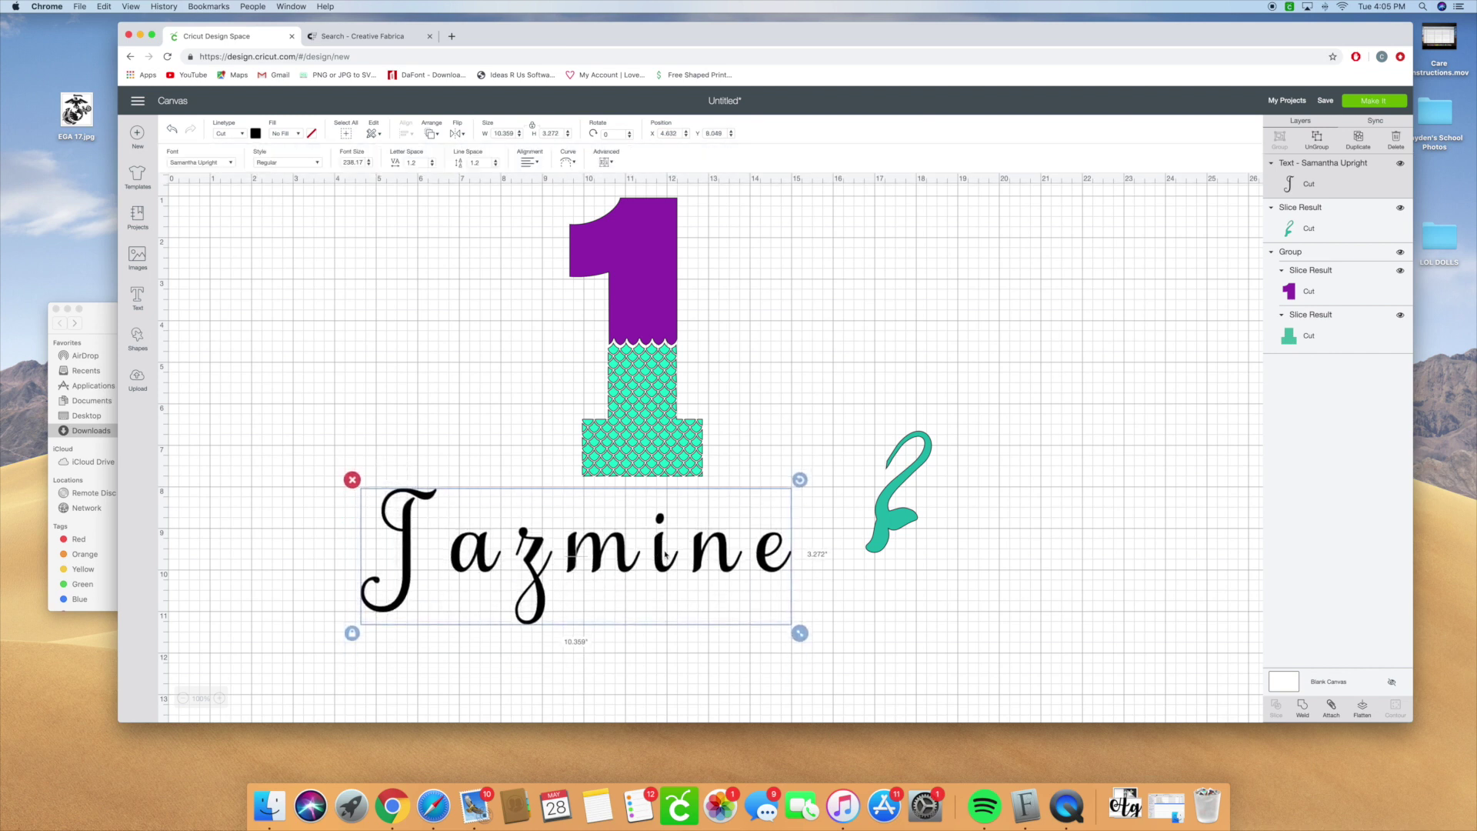
pyautogui.click(1317, 139)
# Slide the letters a-z-m-i-n-e leftward in turn so each script letter connects to the previous one
pyautogui.moveTo(797, 523); pyautogui.dragTo(519, 586)
pyautogui.click(783, 547)
pyautogui.moveTo(797, 523); pyautogui.dragTo(582, 587)
pyautogui.moveTo(710, 552); pyautogui.dragTo(691, 552)
pyautogui.click(781, 534)
pyautogui.moveTo(778, 516); pyautogui.dragTo(611, 582)
pyautogui.moveTo(622, 569); pyautogui.dragTo(604, 570)
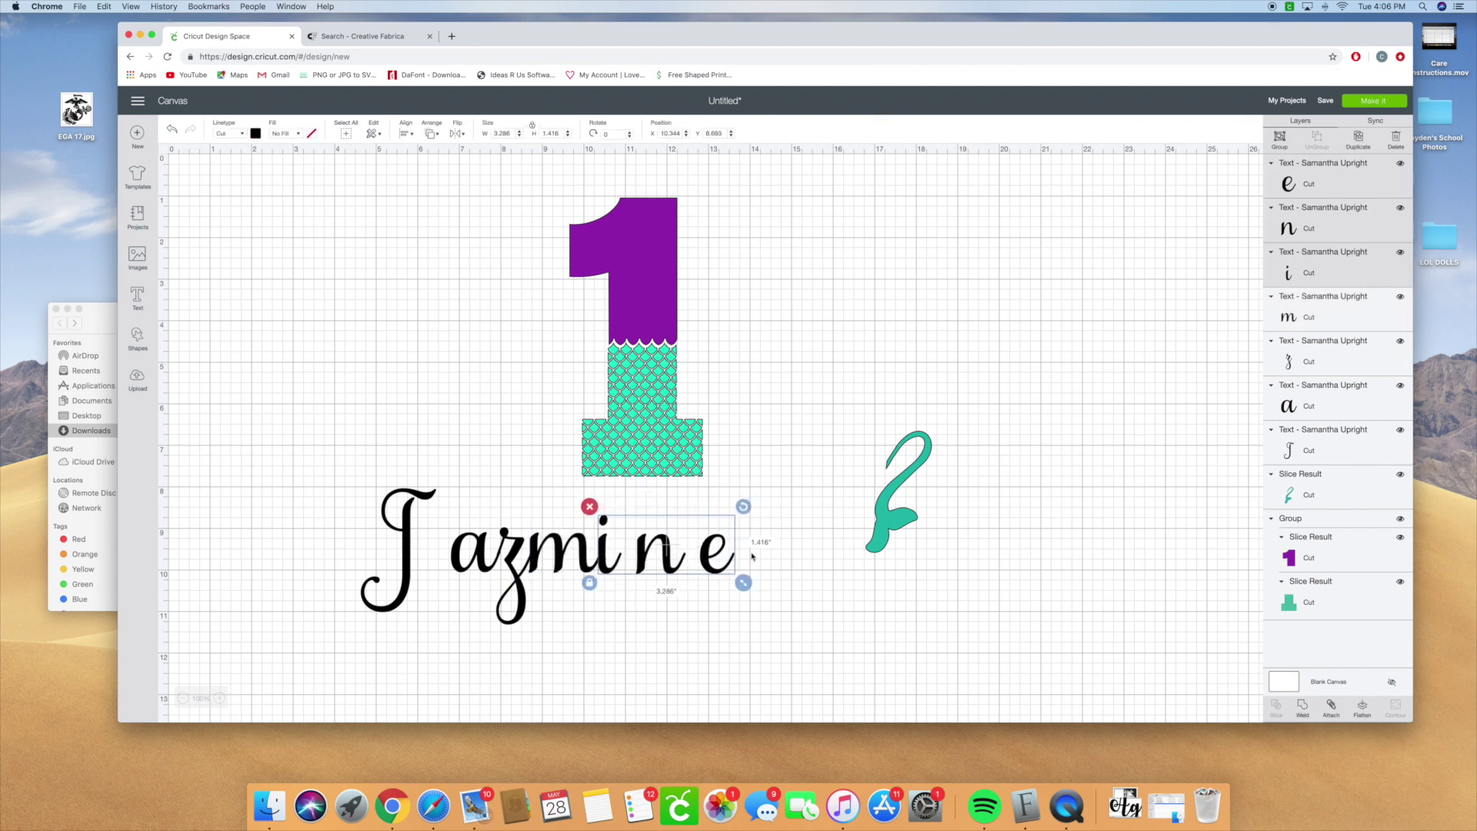
pyautogui.click(781, 548)
pyautogui.moveTo(753, 529); pyautogui.dragTo(656, 569)
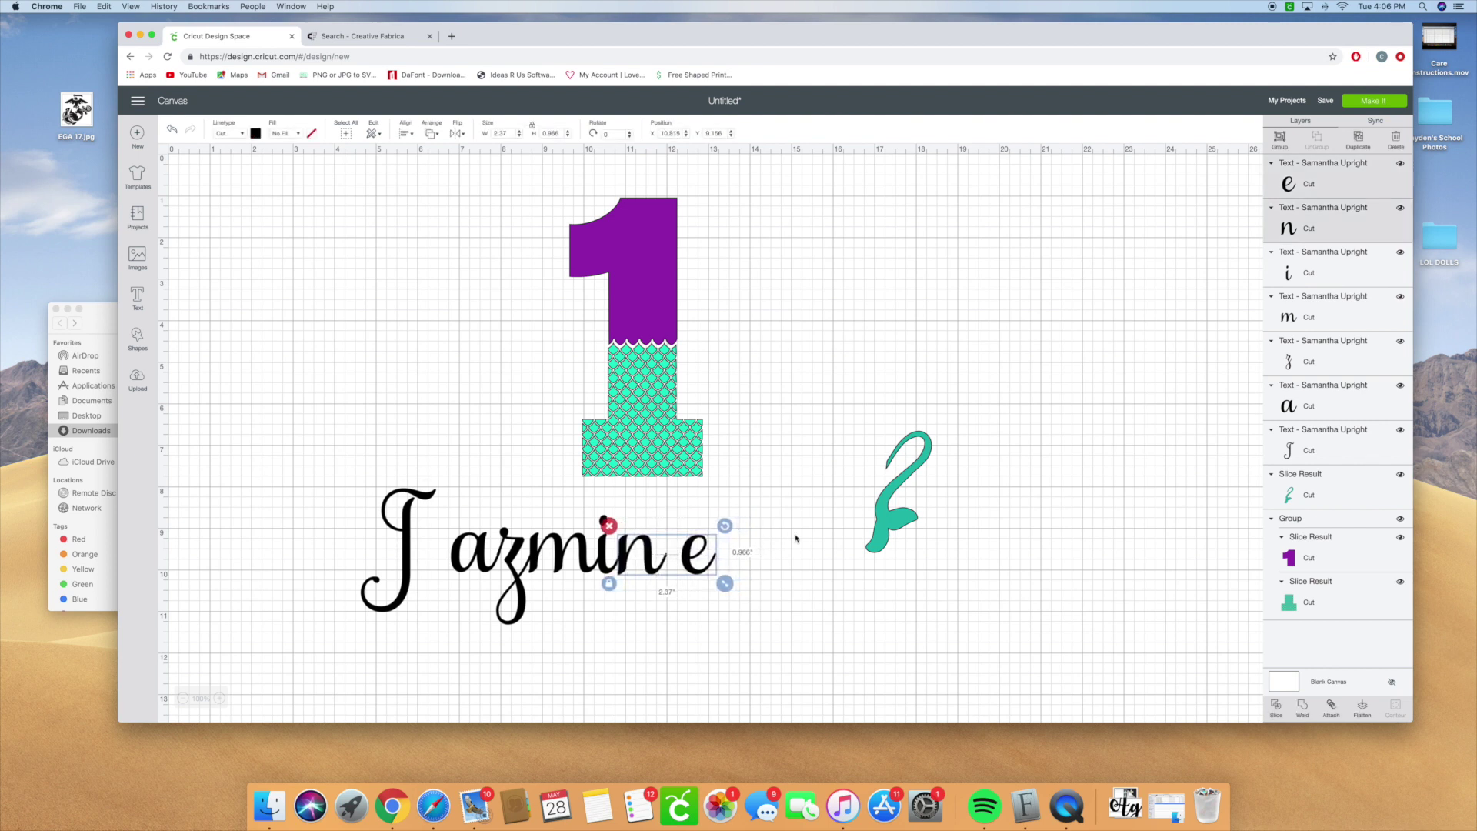
pyautogui.moveTo(750, 525); pyautogui.dragTo(446, 569)
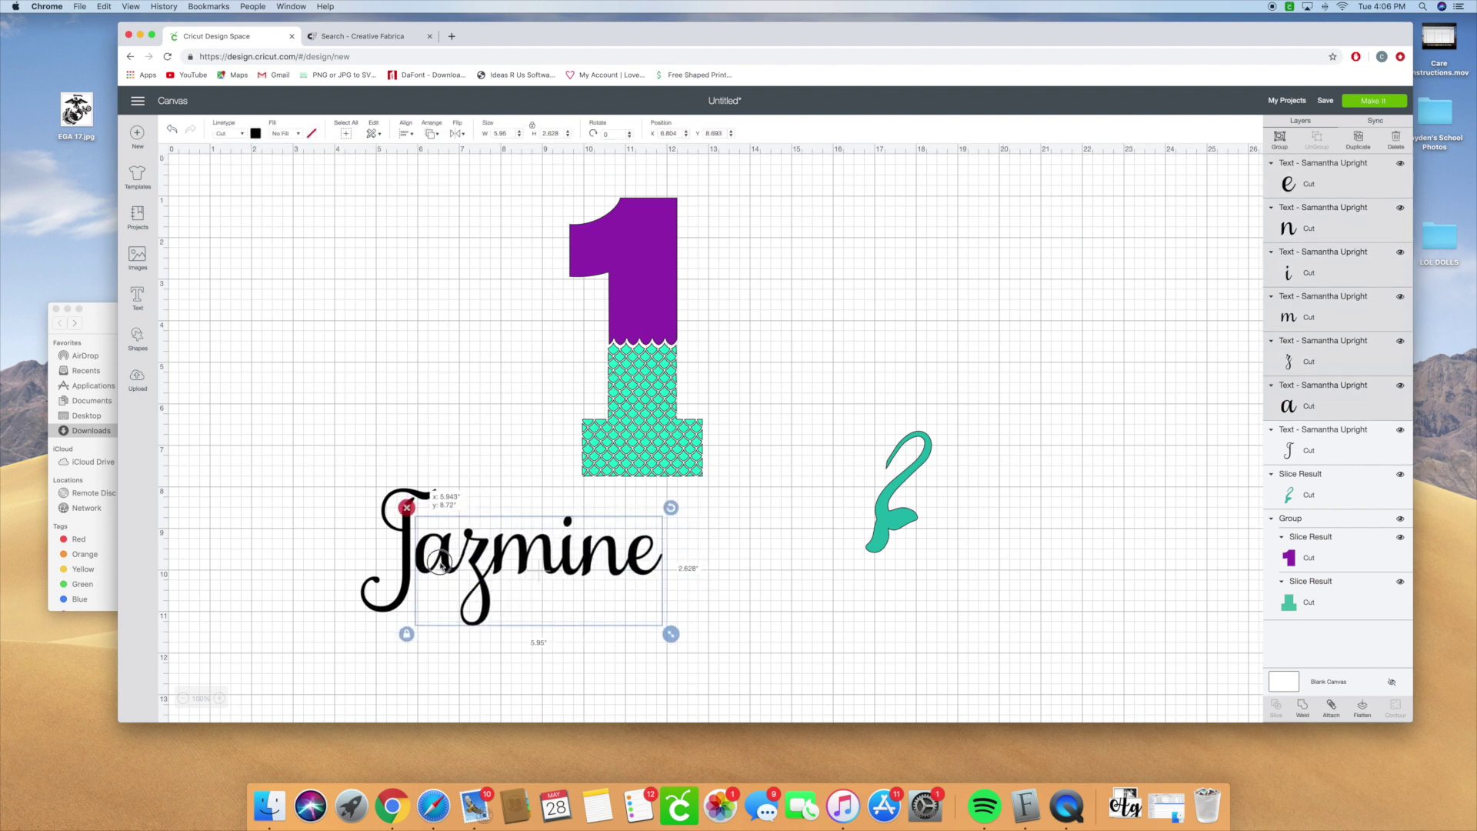
pyautogui.click(748, 559)
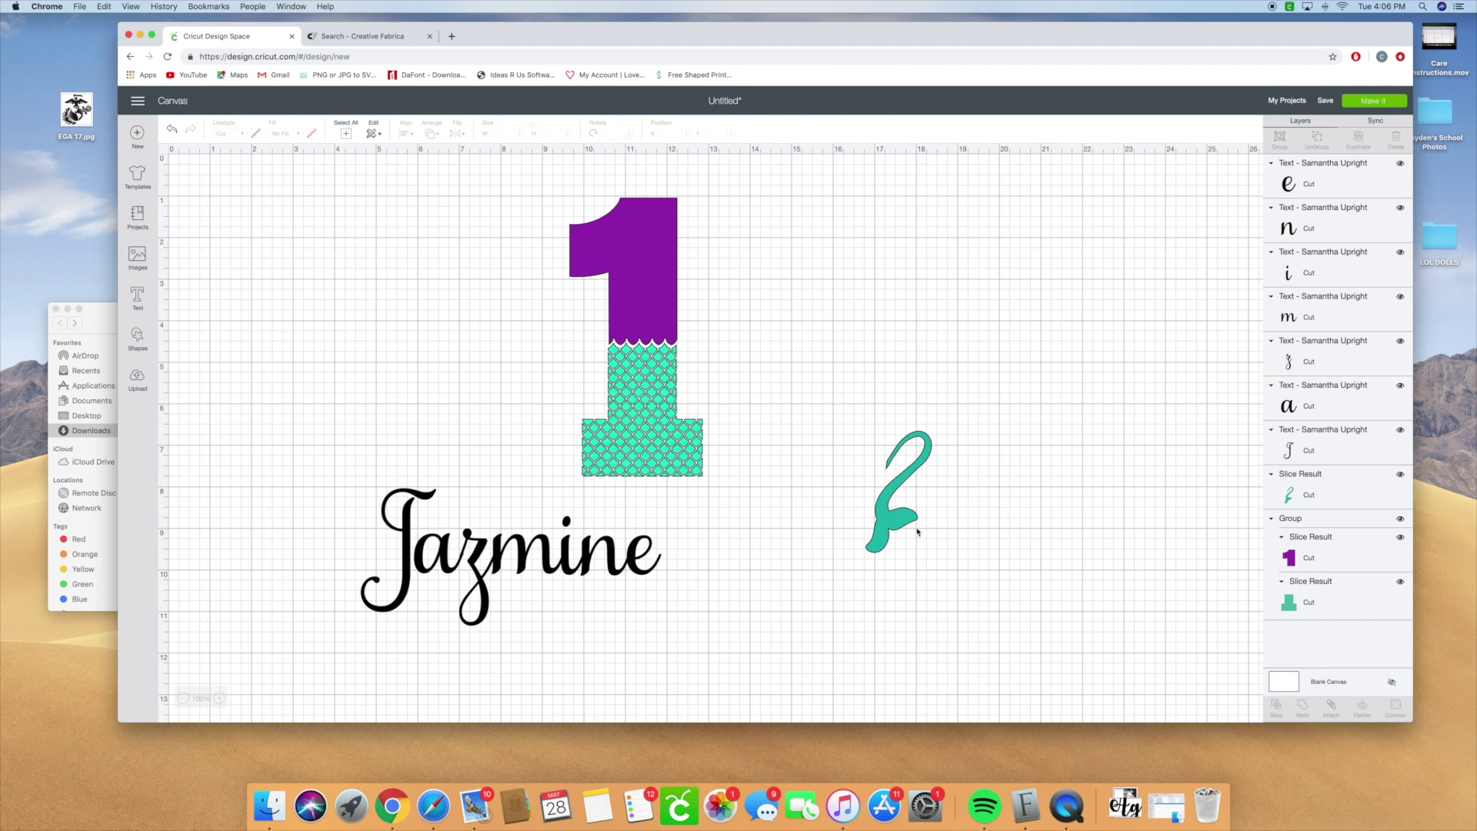
# Attach the mermaid tail to Jazmine's end, weld them together, and place the shape beneath the 1
pyautogui.click(475, 562)
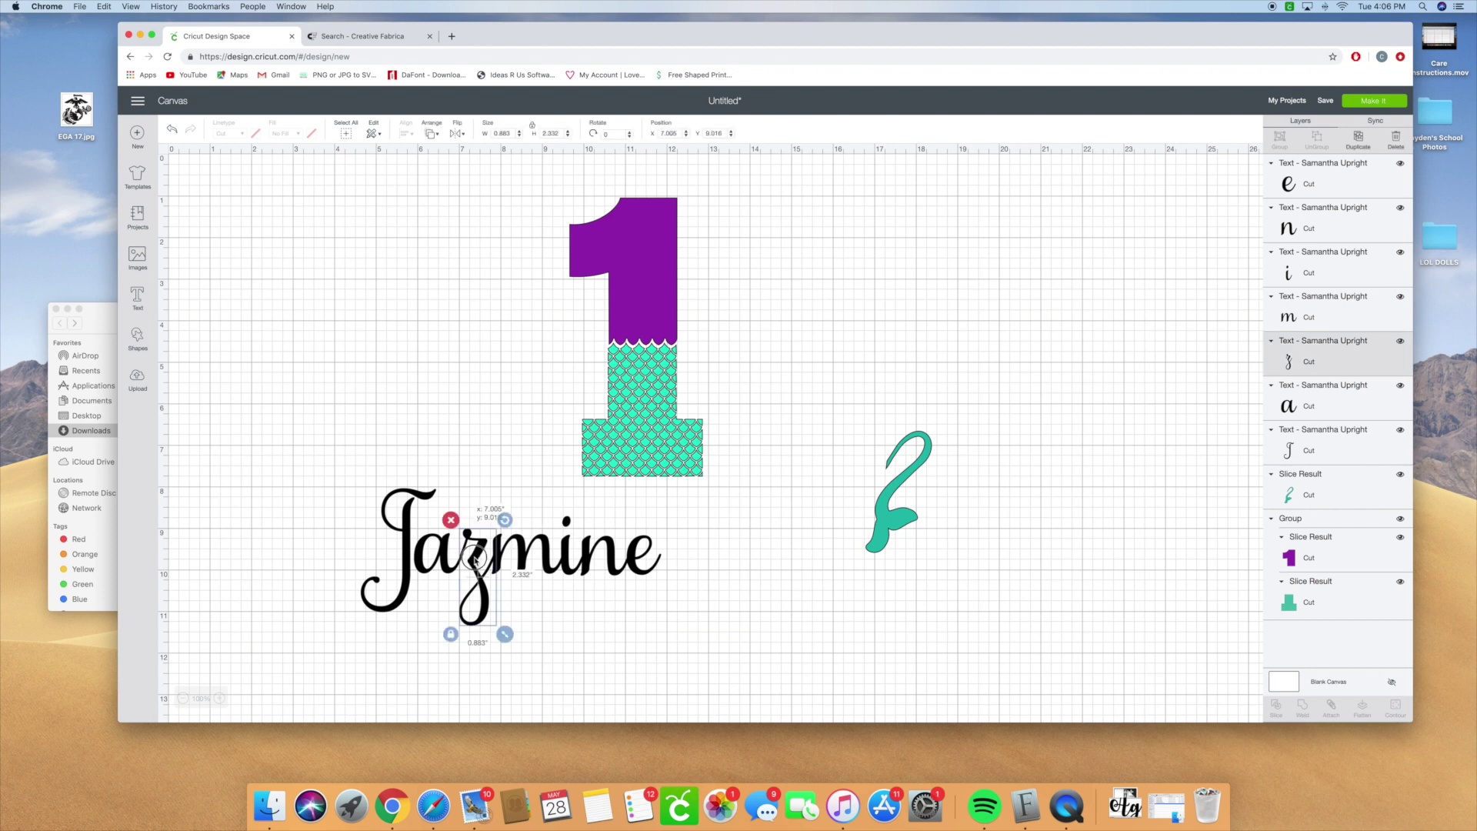
pyautogui.moveTo(872, 532); pyautogui.dragTo(656, 617)
pyautogui.moveTo(795, 557); pyautogui.dragTo(358, 600)
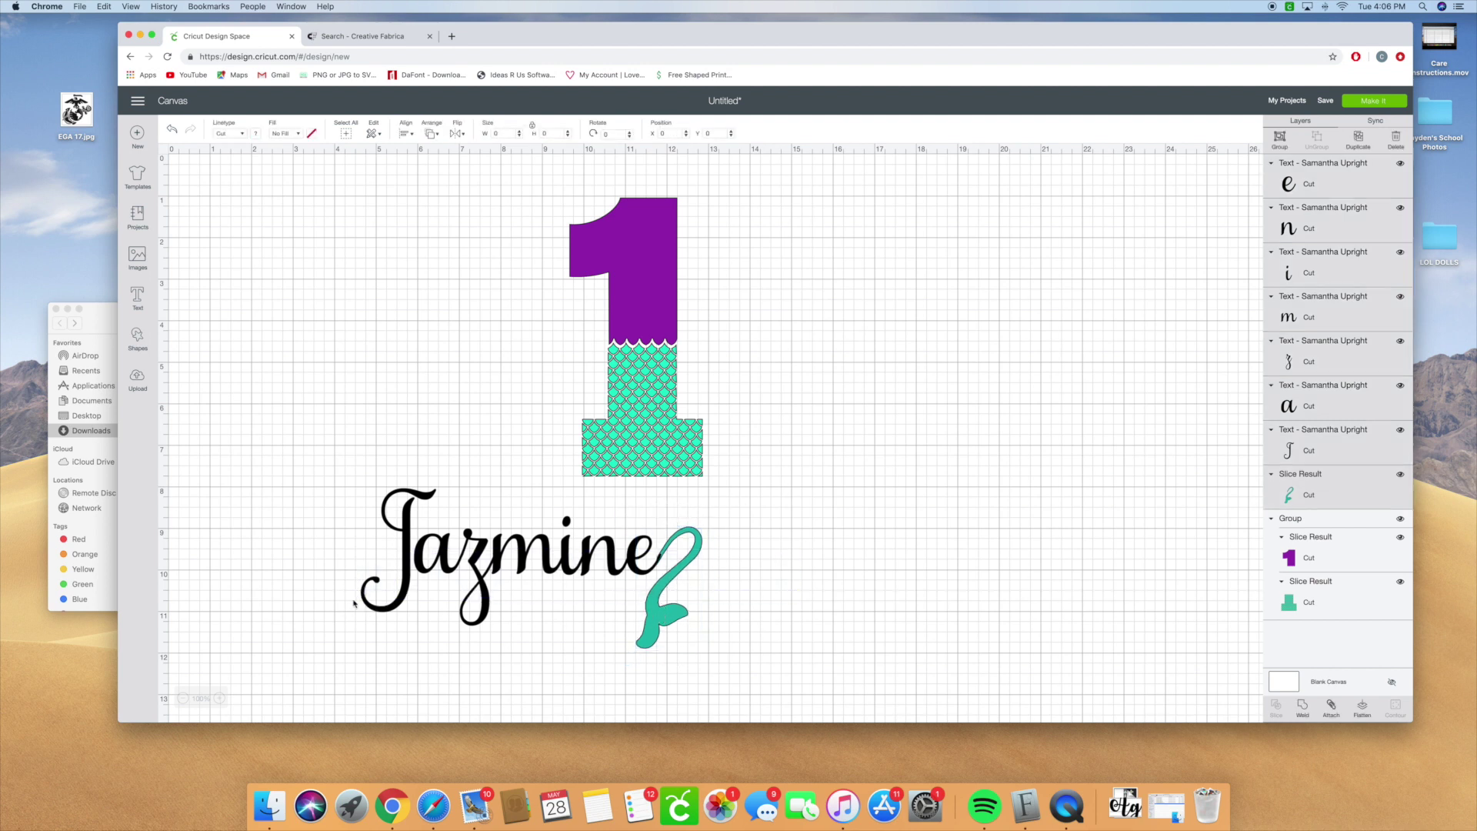
pyautogui.click(1302, 709)
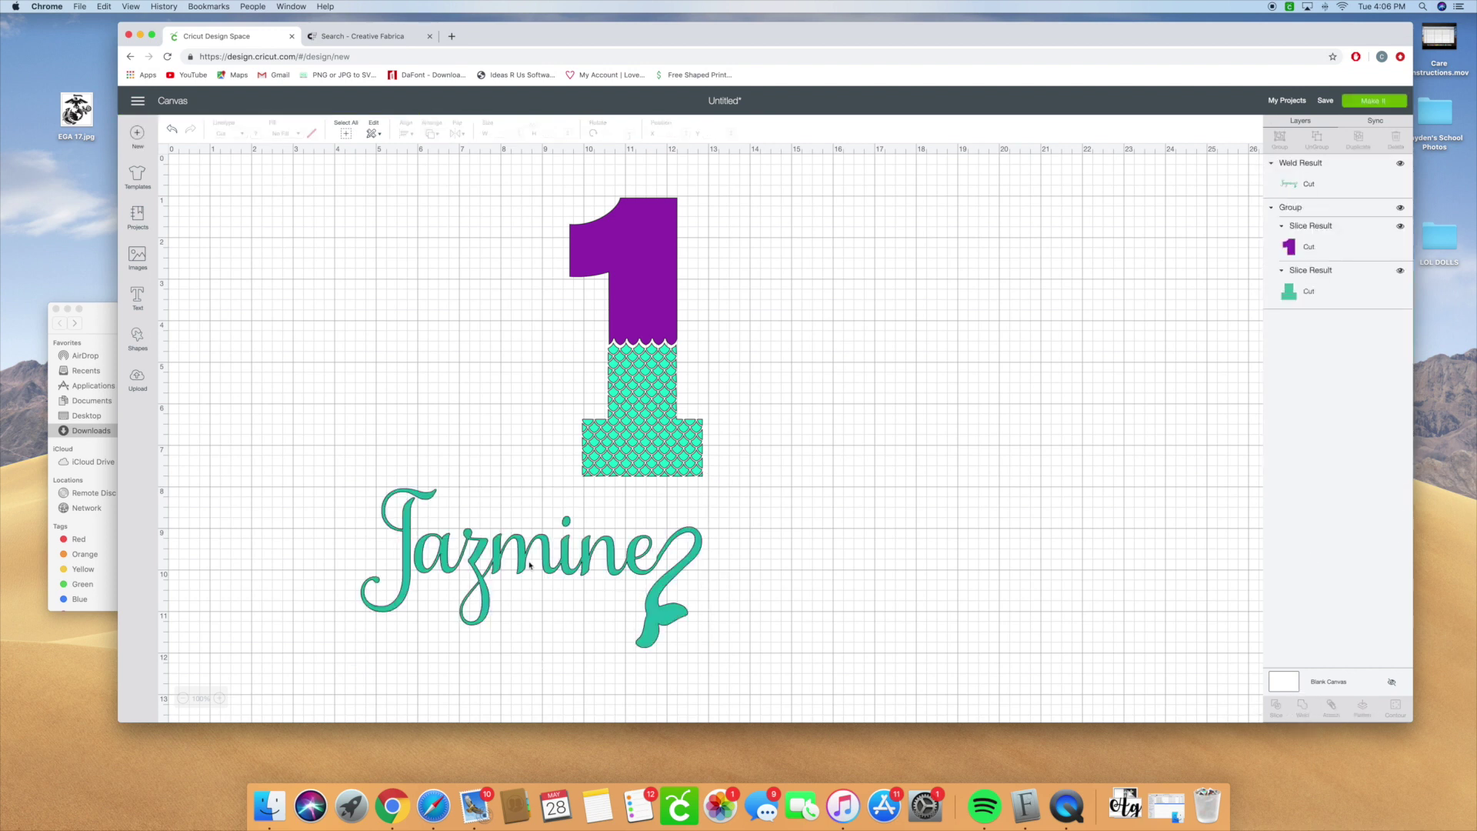
pyautogui.moveTo(688, 611); pyautogui.dragTo(793, 583)
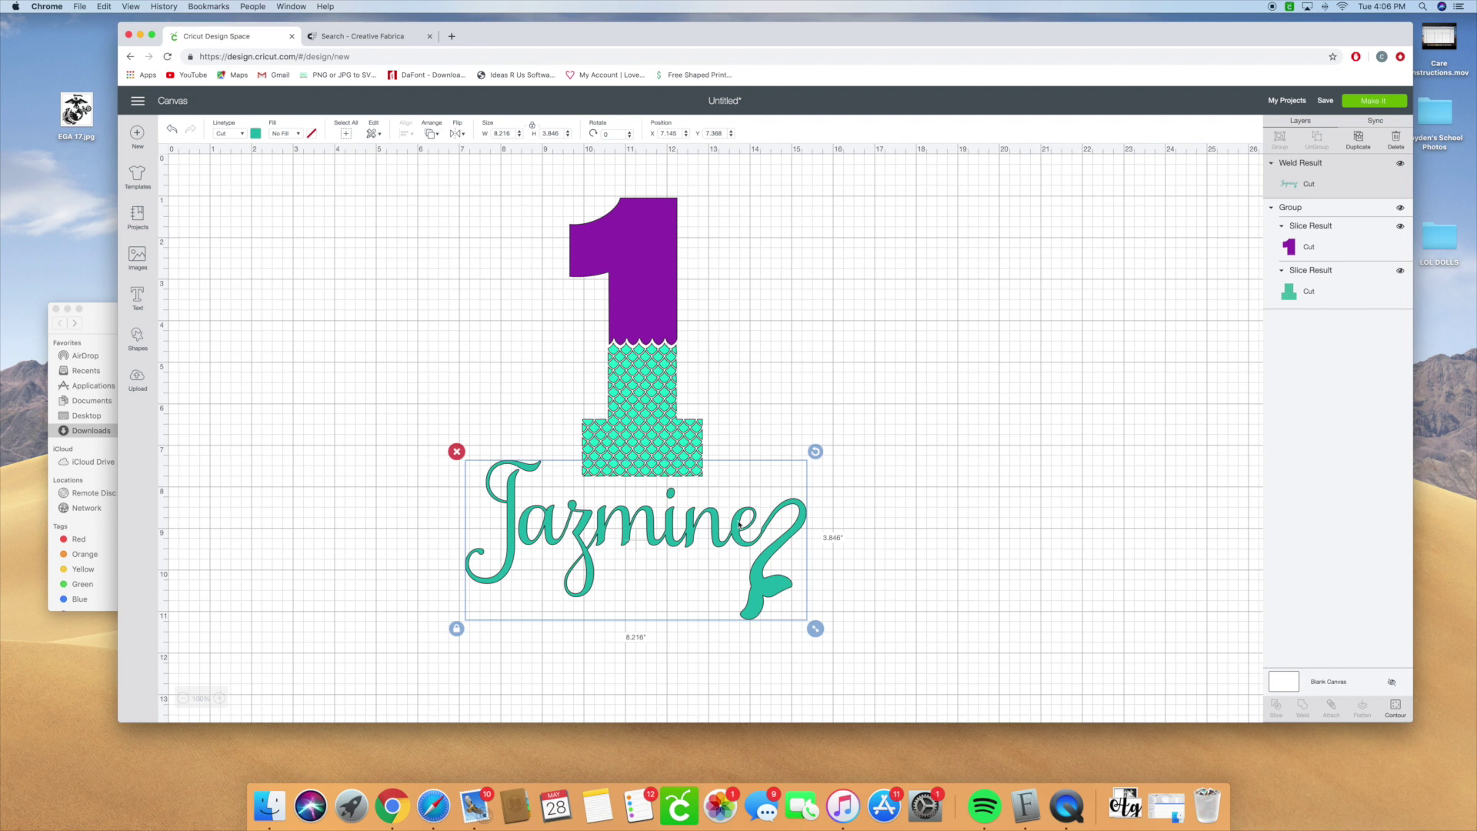
pyautogui.click(927, 515)
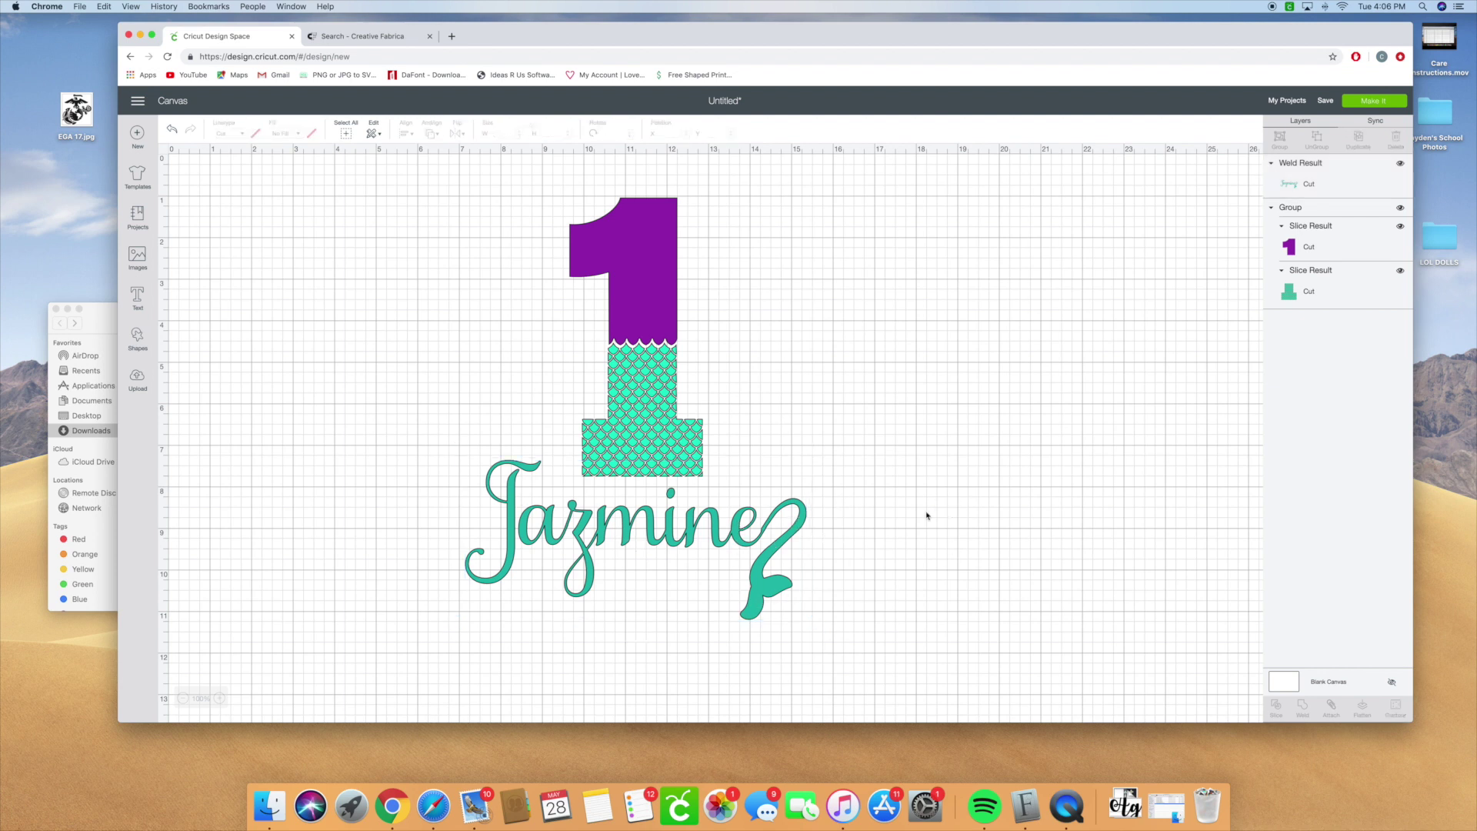